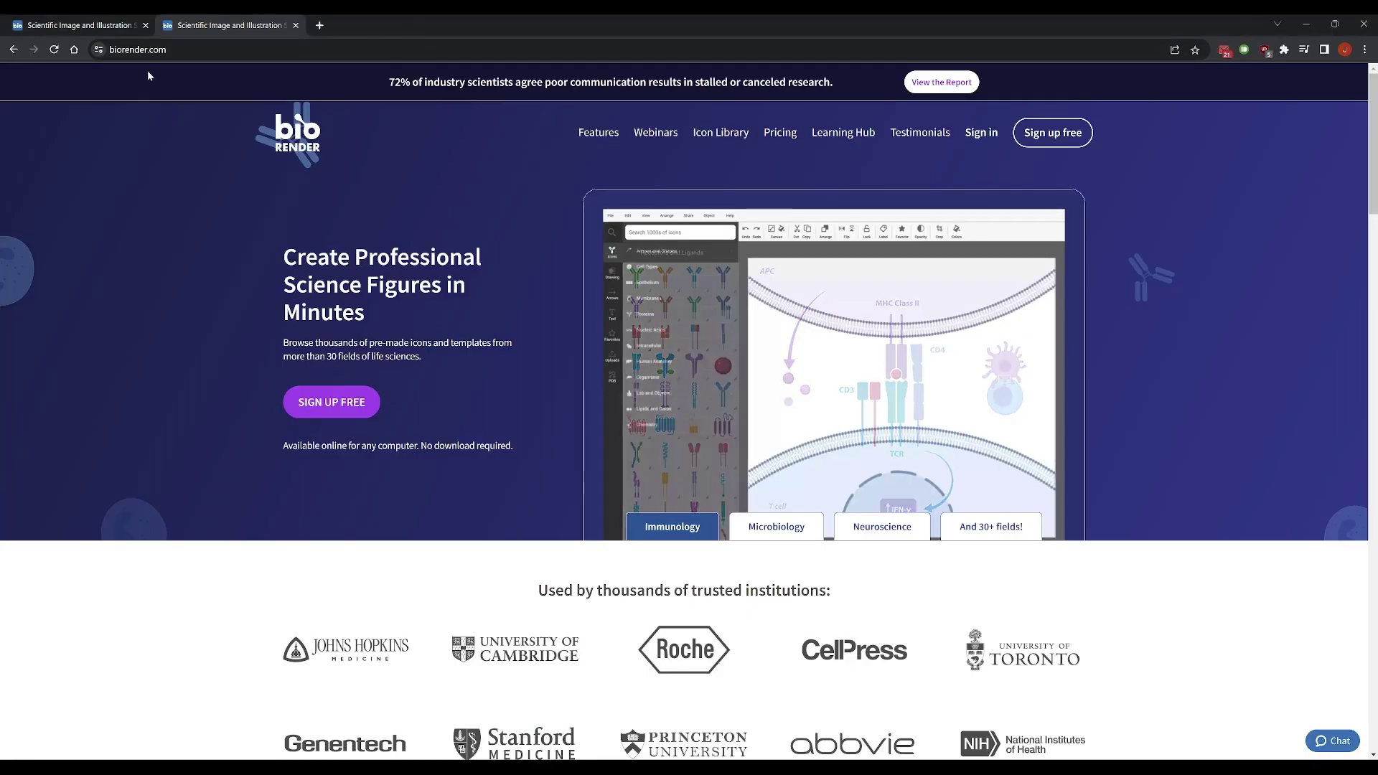
Close the second BioRender browser tab with Ctrl+W, keeping the homepage tab
key("ctrl+w")
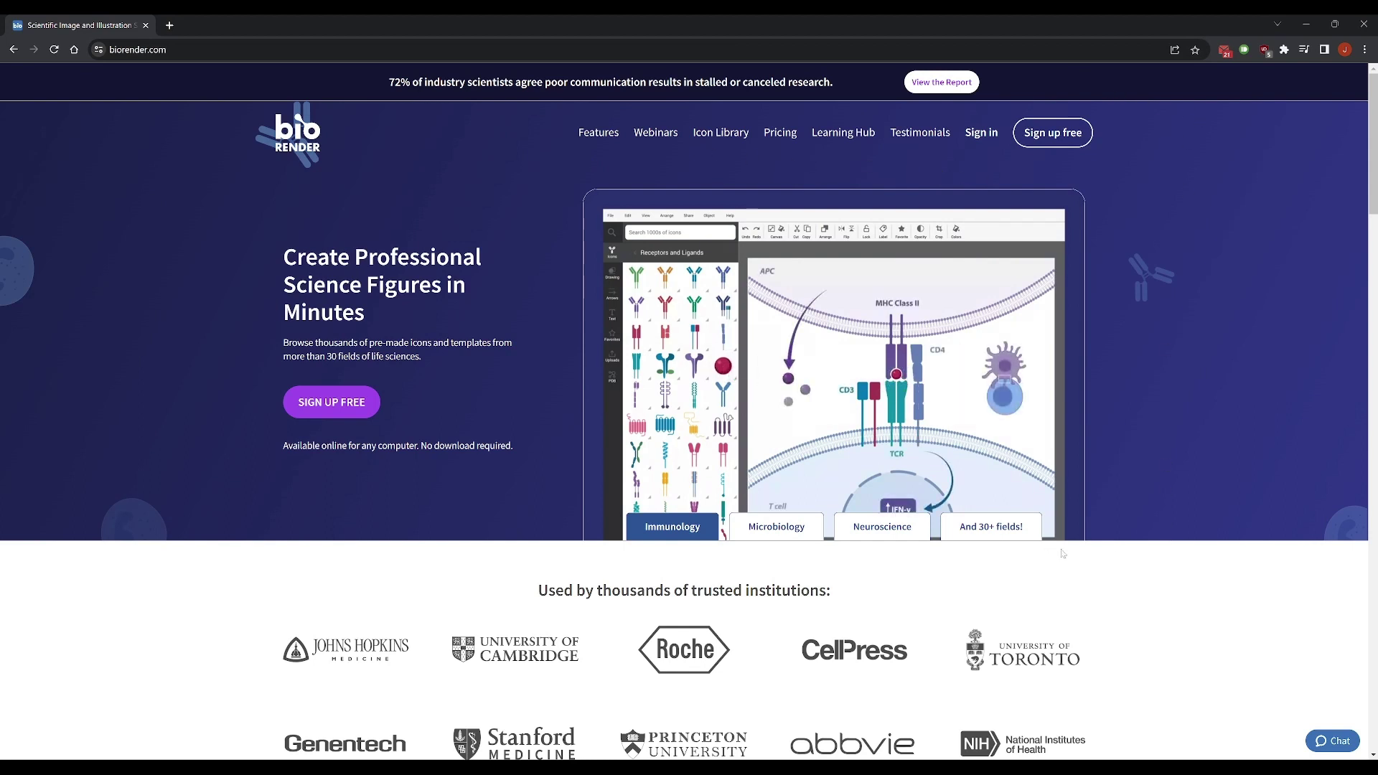
Sign in to BioRender with SSO using the autofilled e-mail, landing in the Gallery
left_click(973, 146)
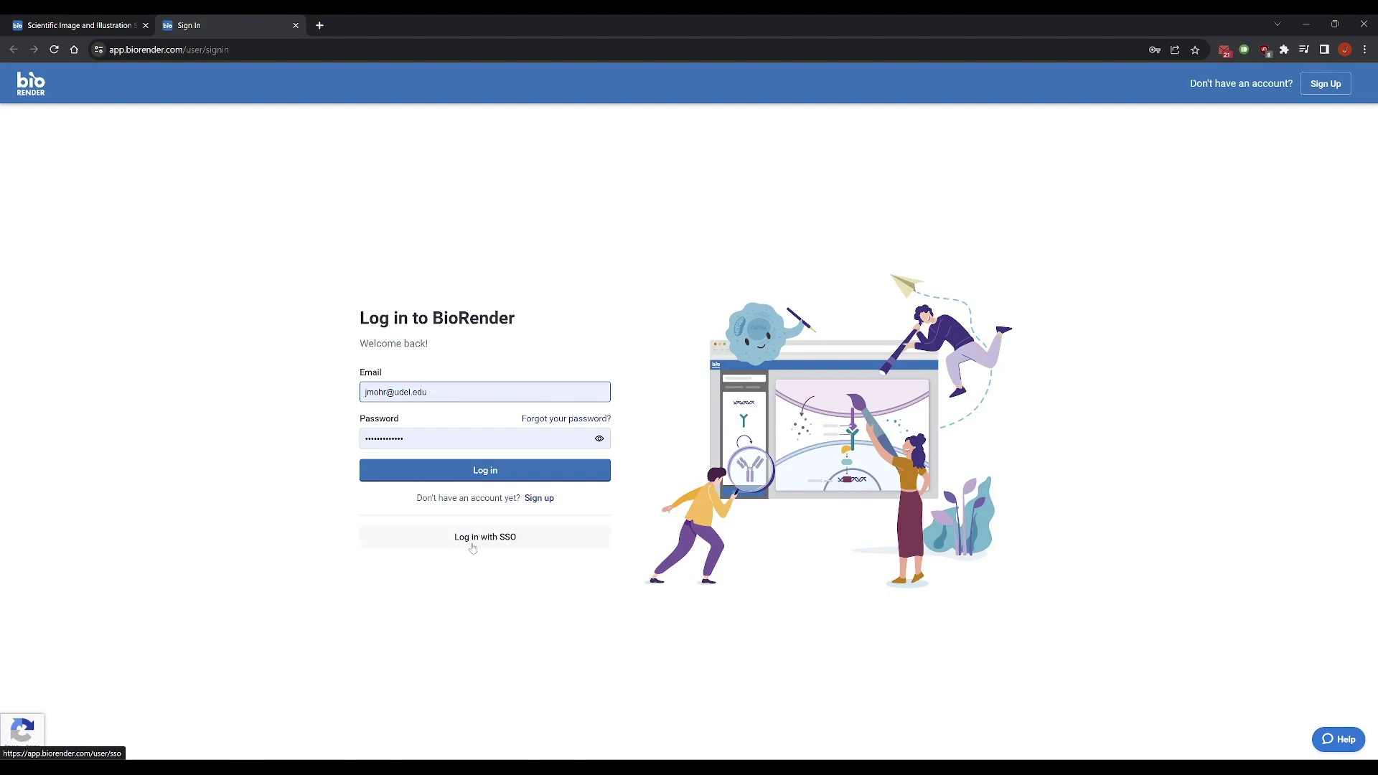
left_click(472, 547)
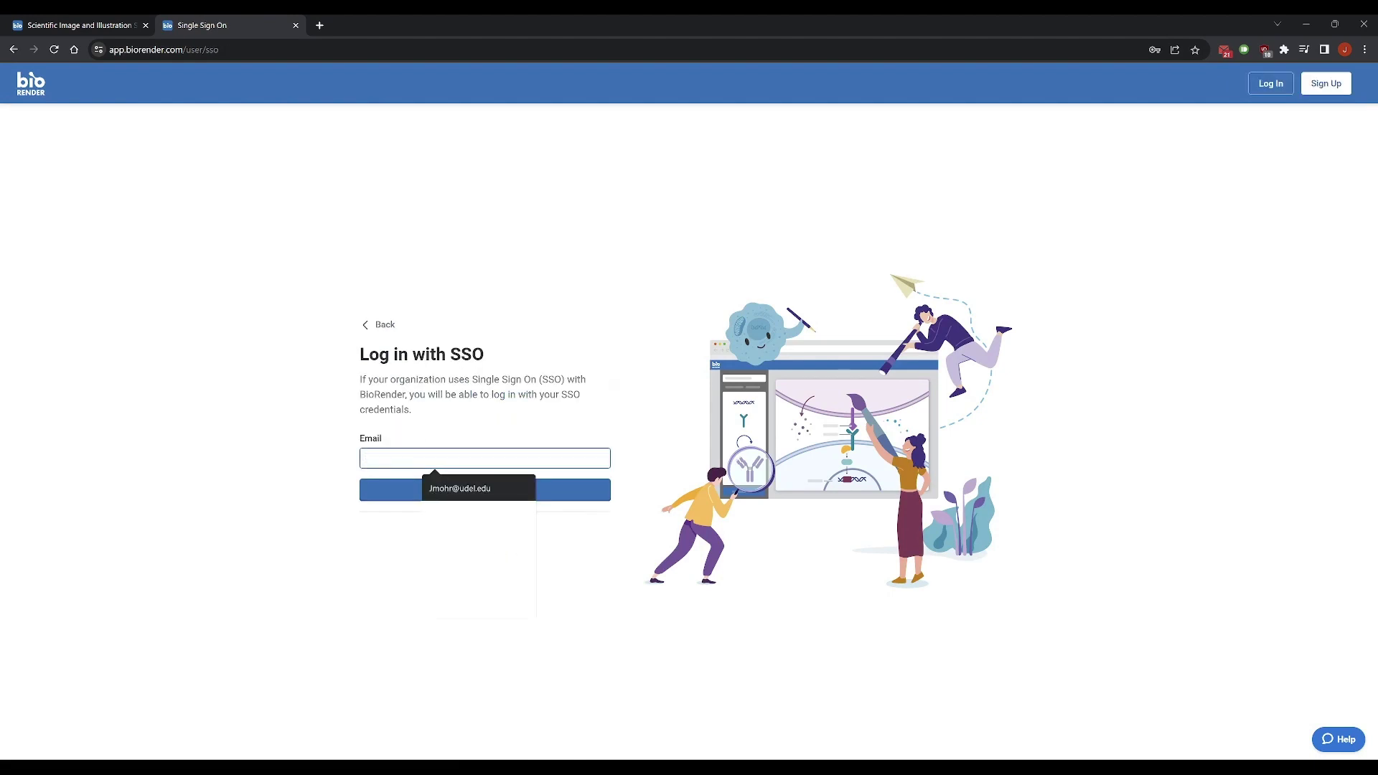
left_click(475, 490)
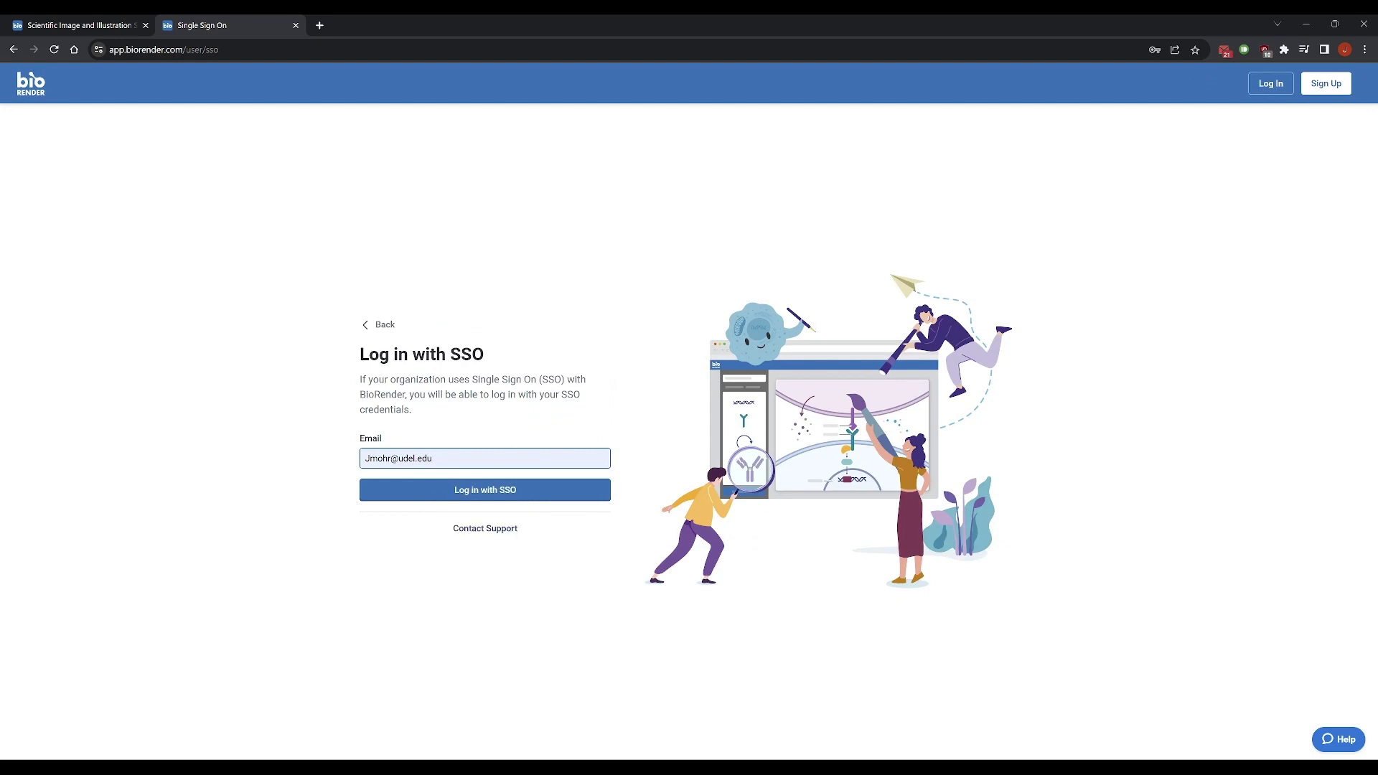
left_click(485, 494)
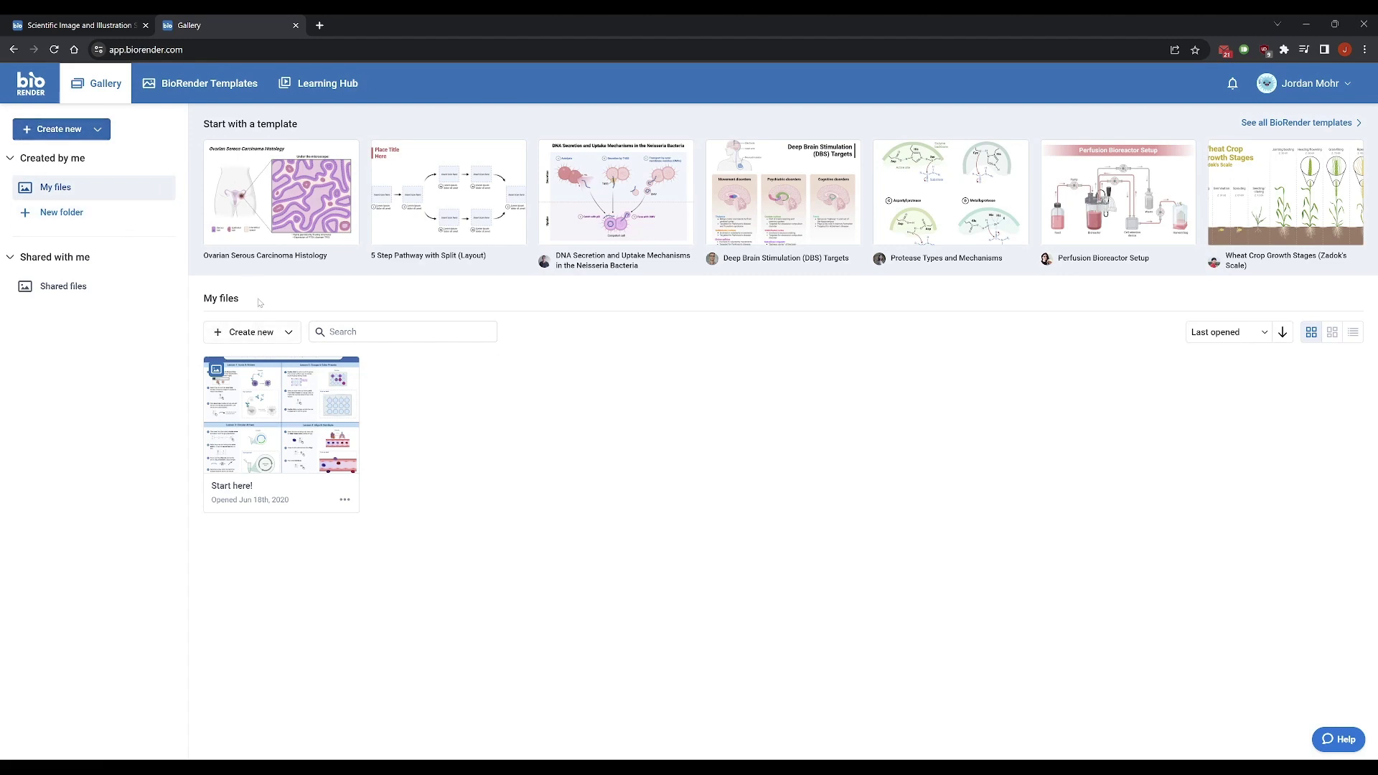
Create a new blank Illustration from the Create new menu in My files
left_click(280, 333)
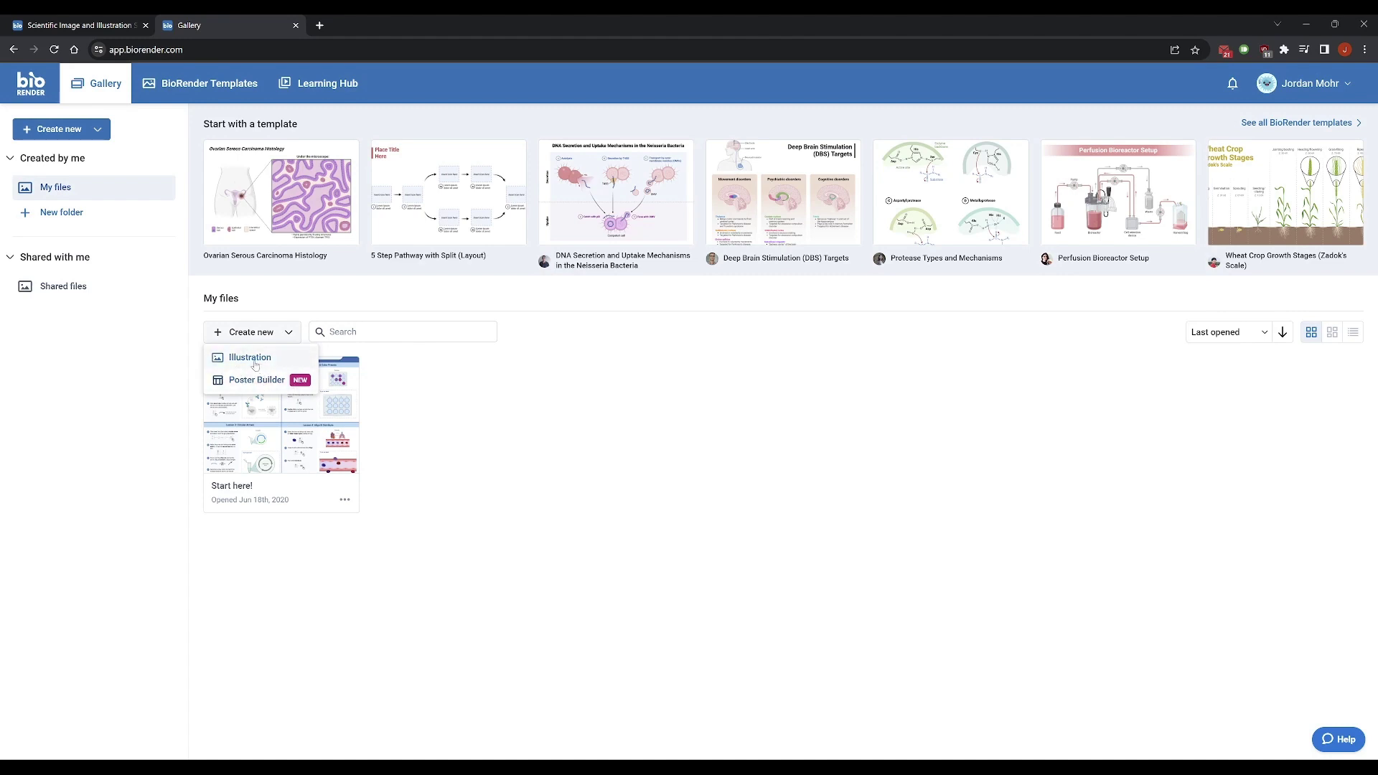
left_click(255, 364)
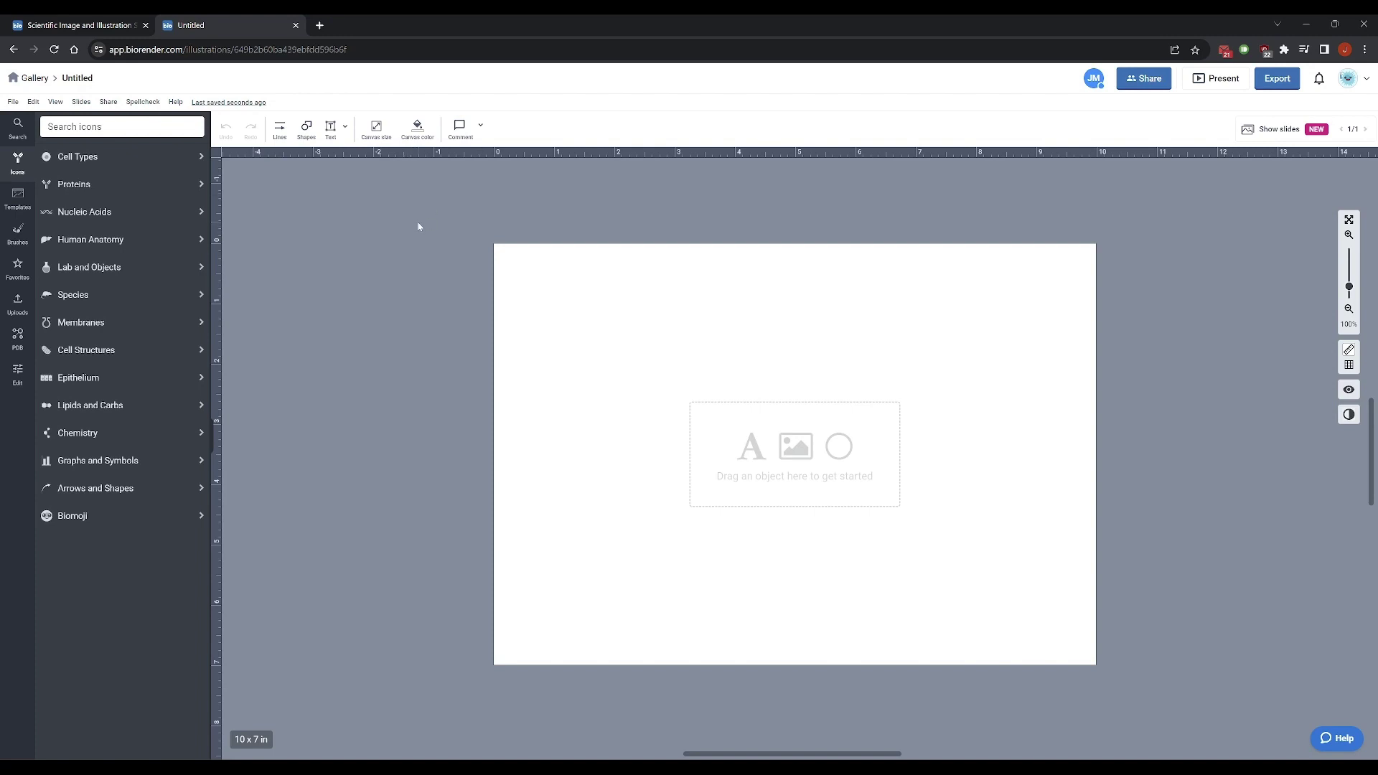
Set the canvas size to 6.5 in wide by 4 in high and apply it
left_click(376, 129)
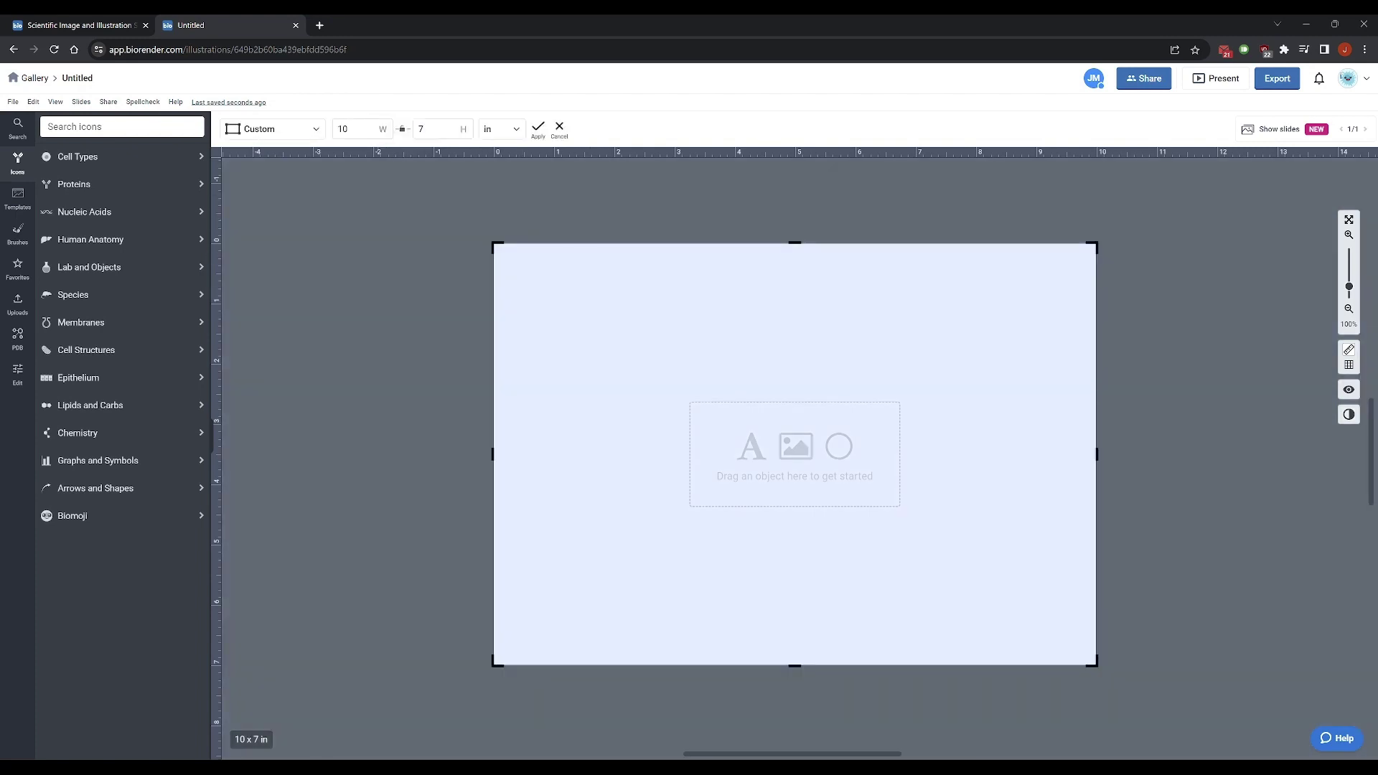
left_click(559, 129)
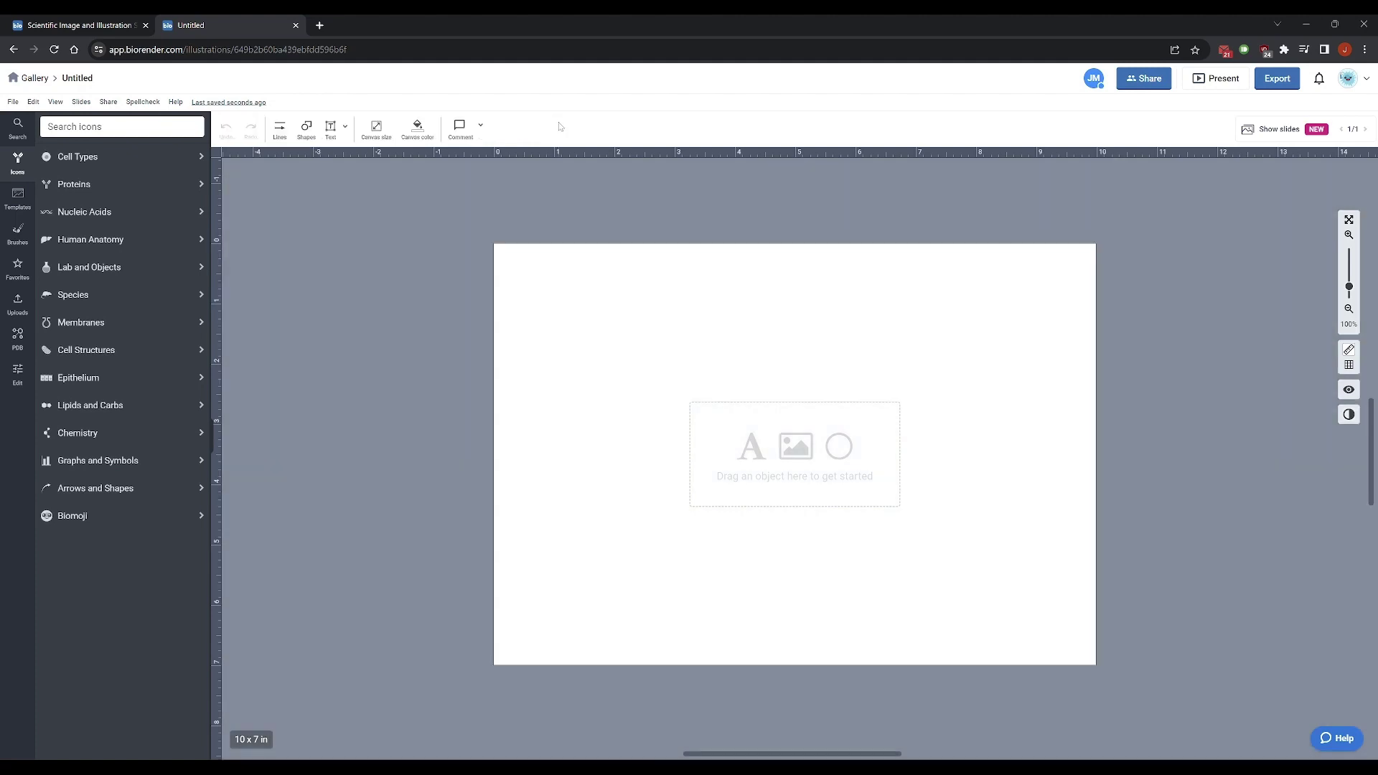
left_click(376, 129)
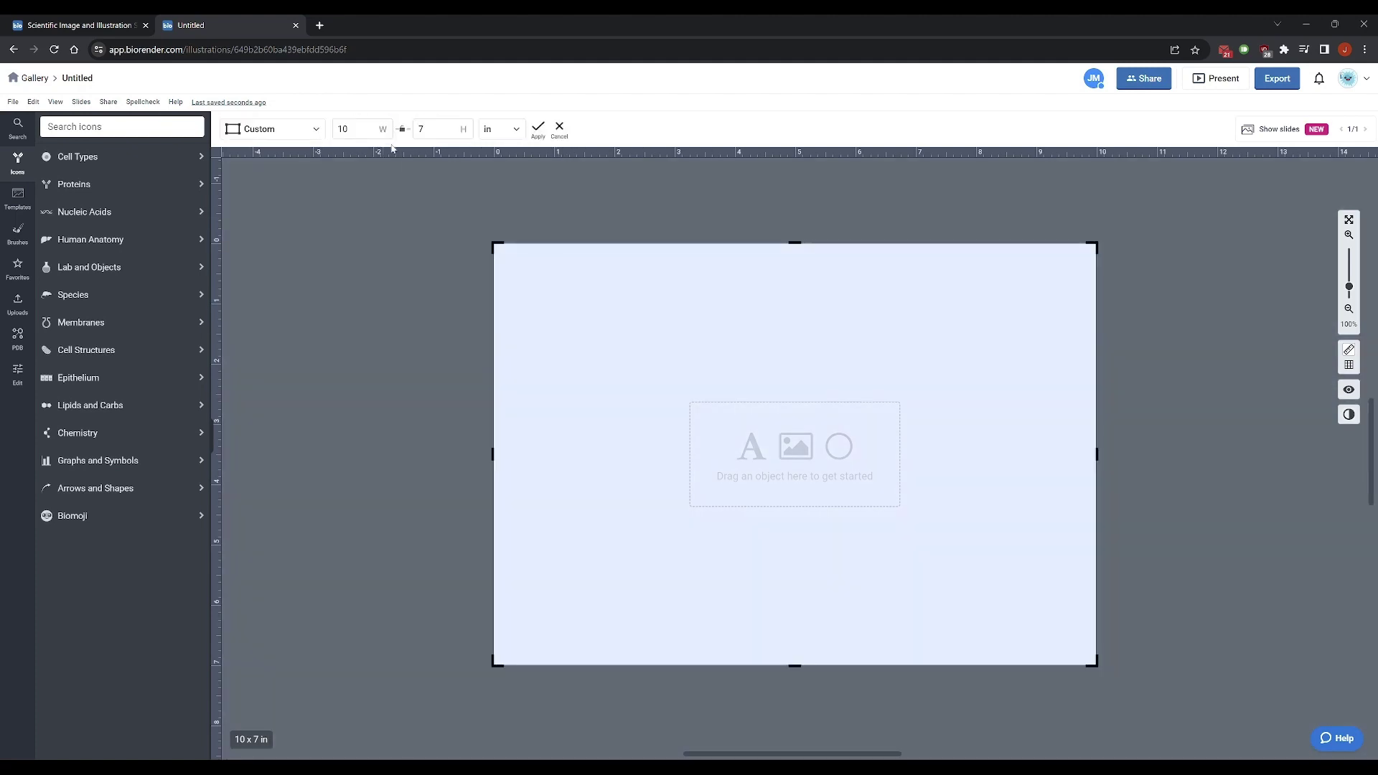
left_click(355, 129)
type("6.5")
key("Tab")
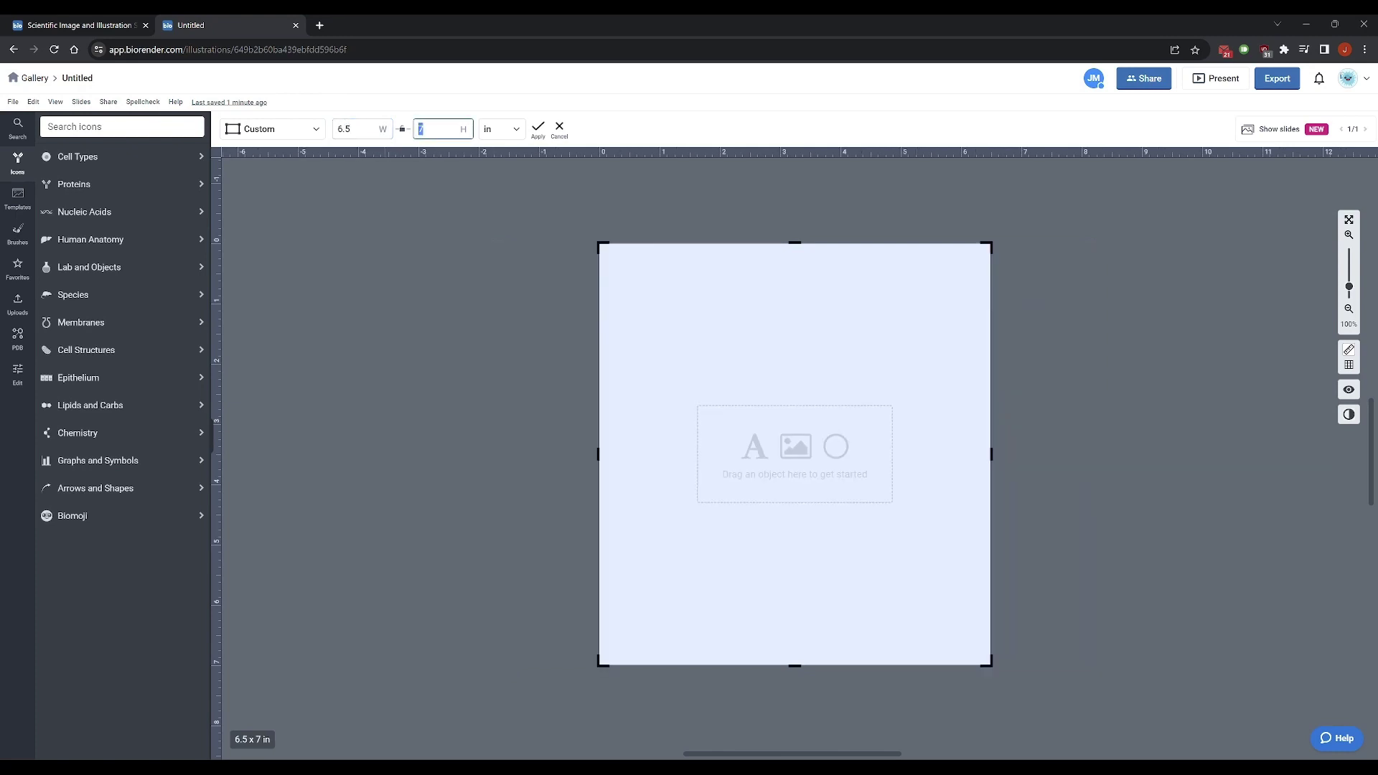
type("4")
left_click(631, 113)
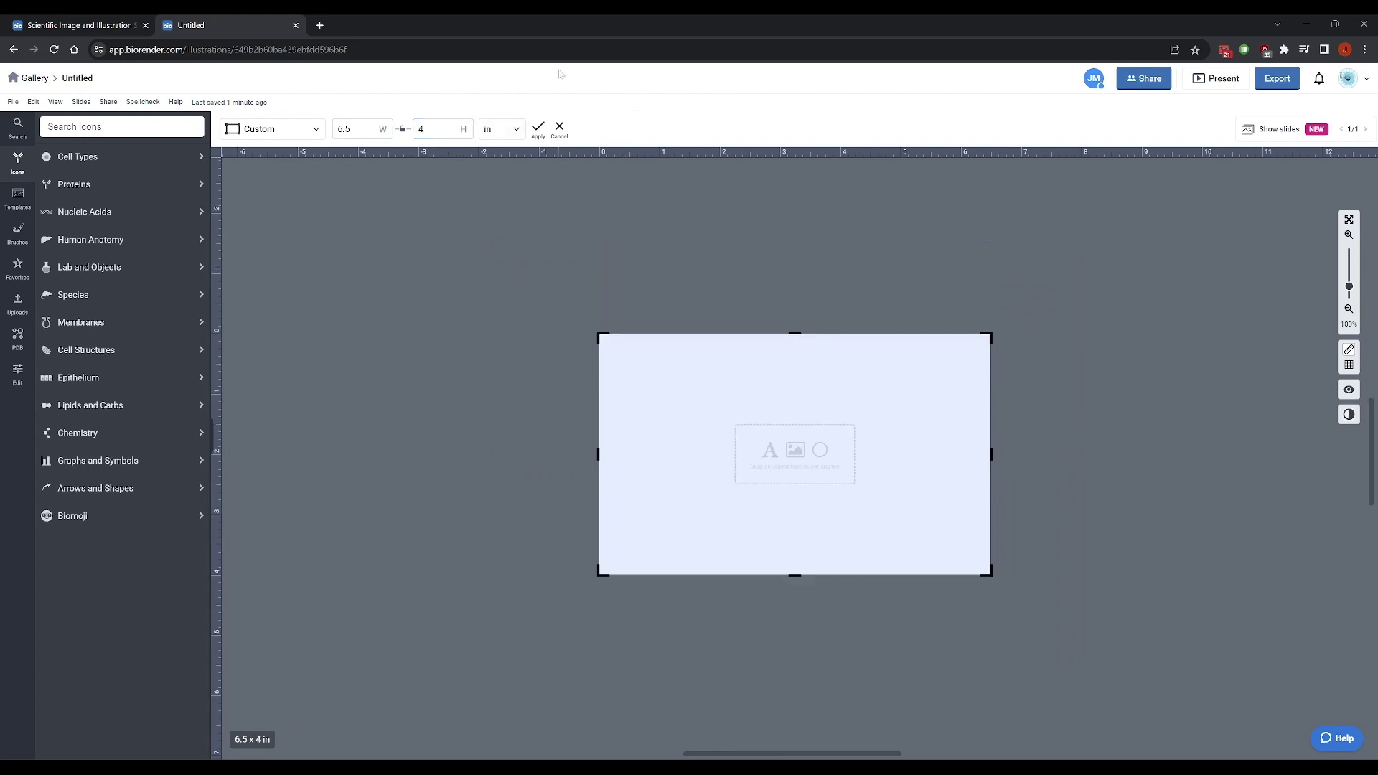
left_click(538, 128)
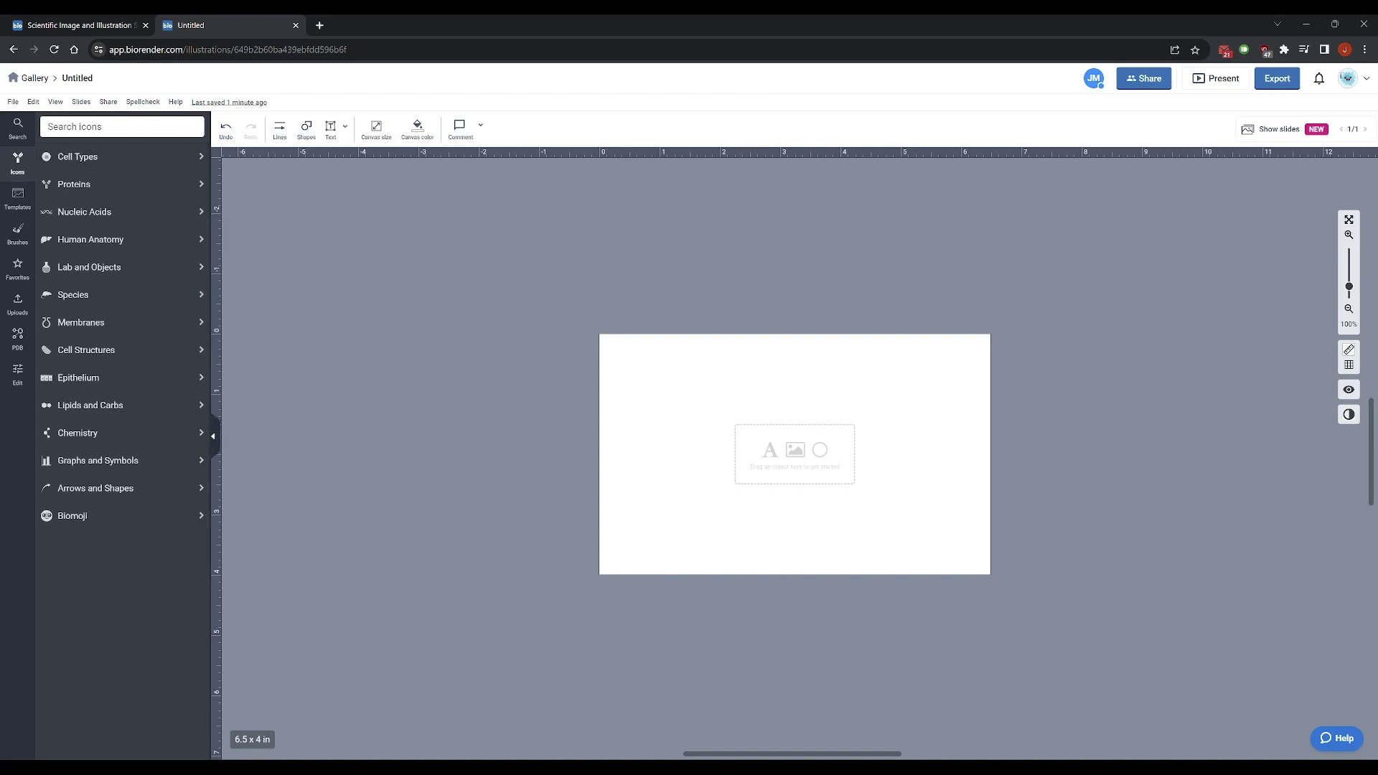
Rename the untitled illustration to 'Density Visual Method'
left_click(98, 81)
left_click_drag(97, 78, 71, 79)
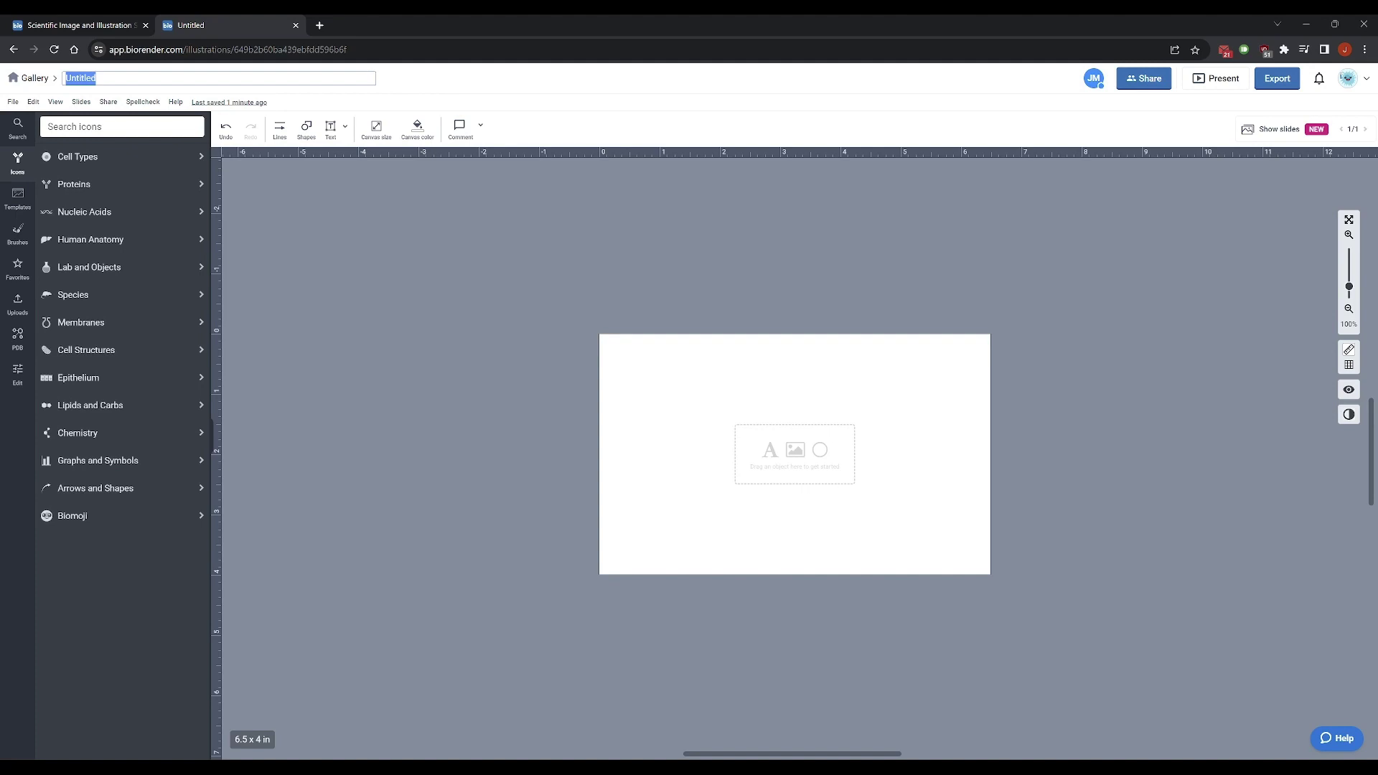
type("Density Visual Method")
key("Return")
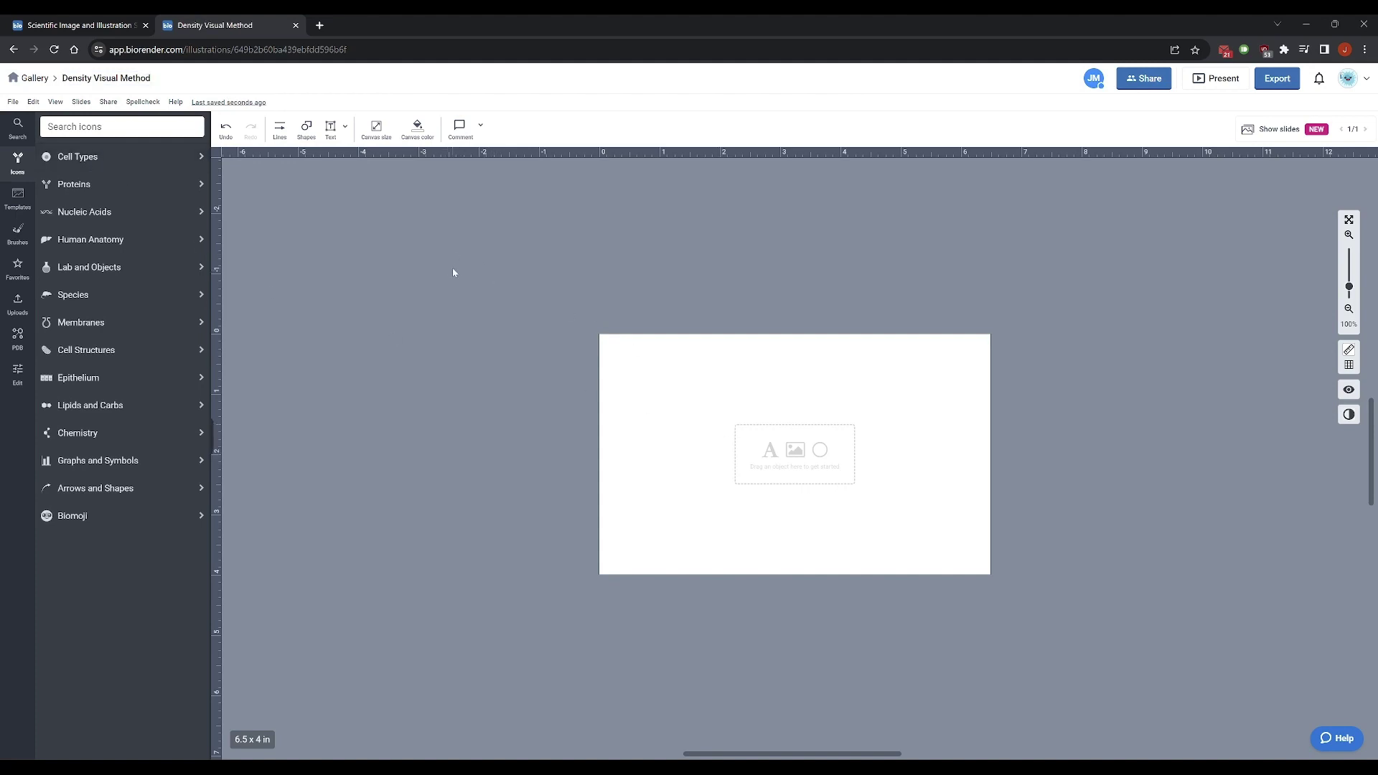
Search icons for metal and place the Metal bar (stack) icon on the canvas's left side
left_click(122, 126)
type("metal")
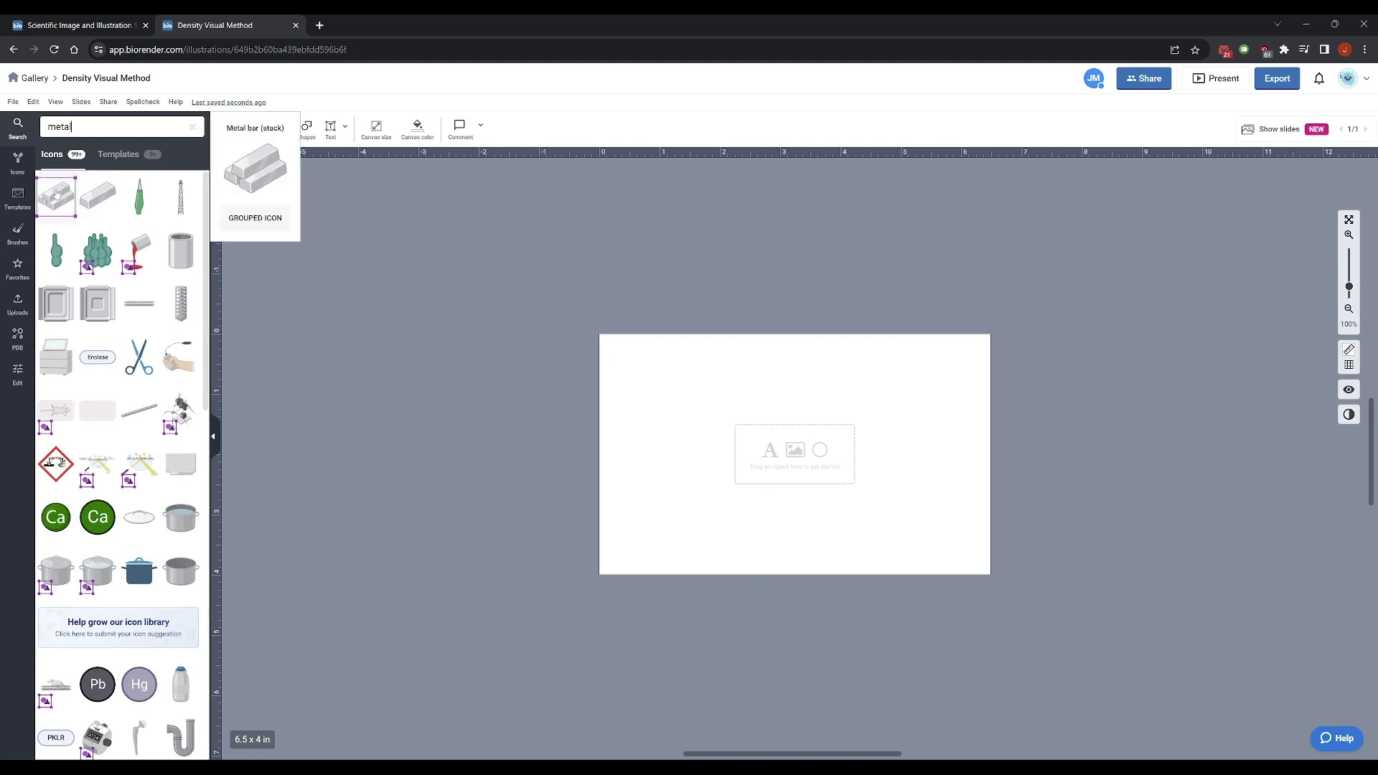
left_click(56, 192)
left_click_drag(836, 472, 665, 422)
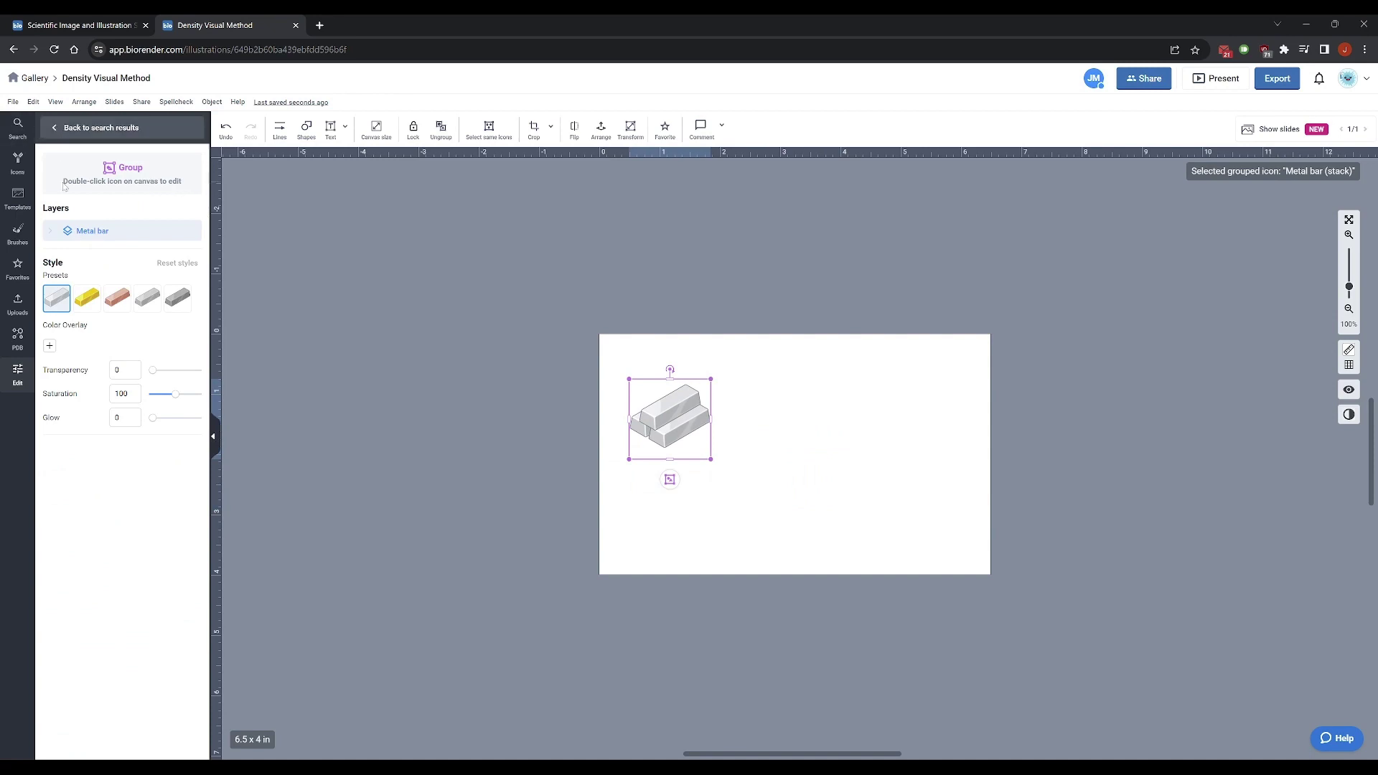
left_click(87, 128)
mouse_move(112, 200)
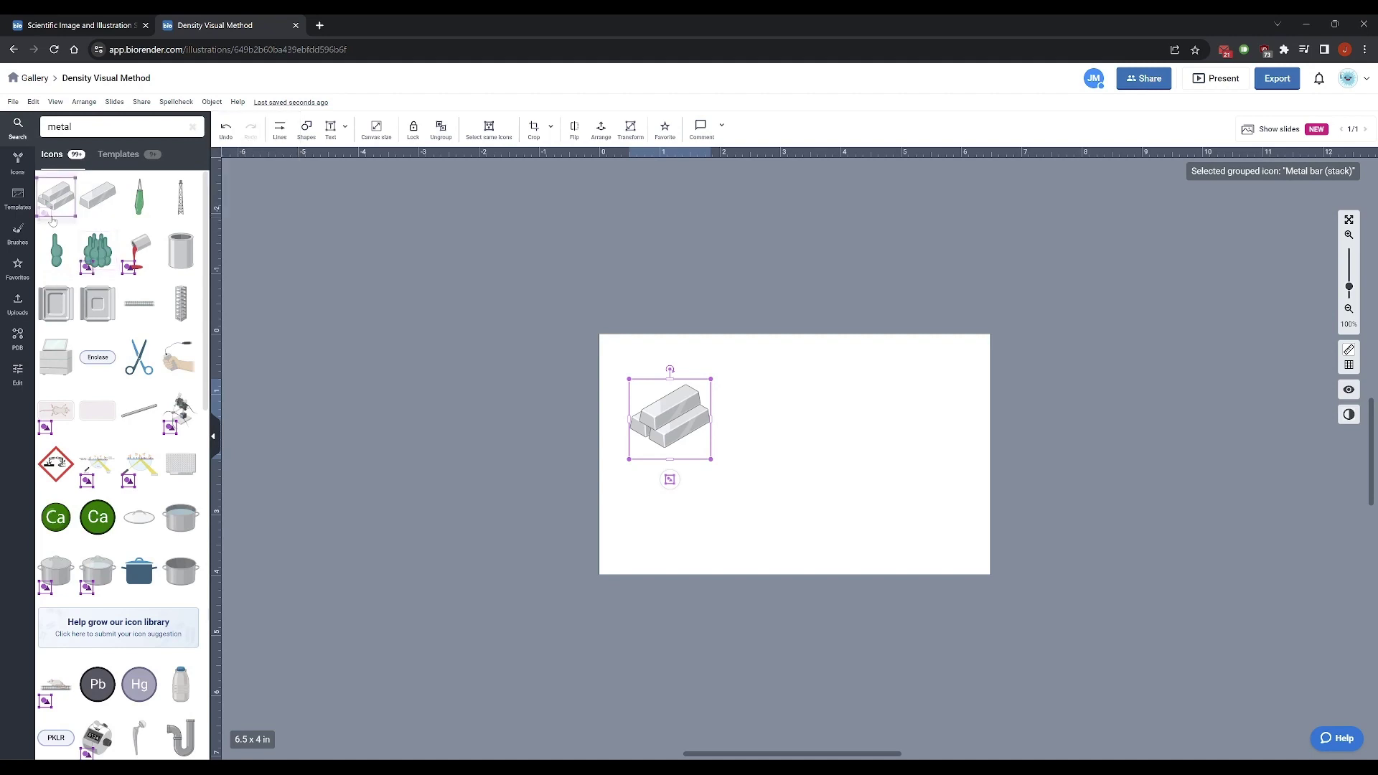
mouse_move(53, 233)
mouse_move(46, 208)
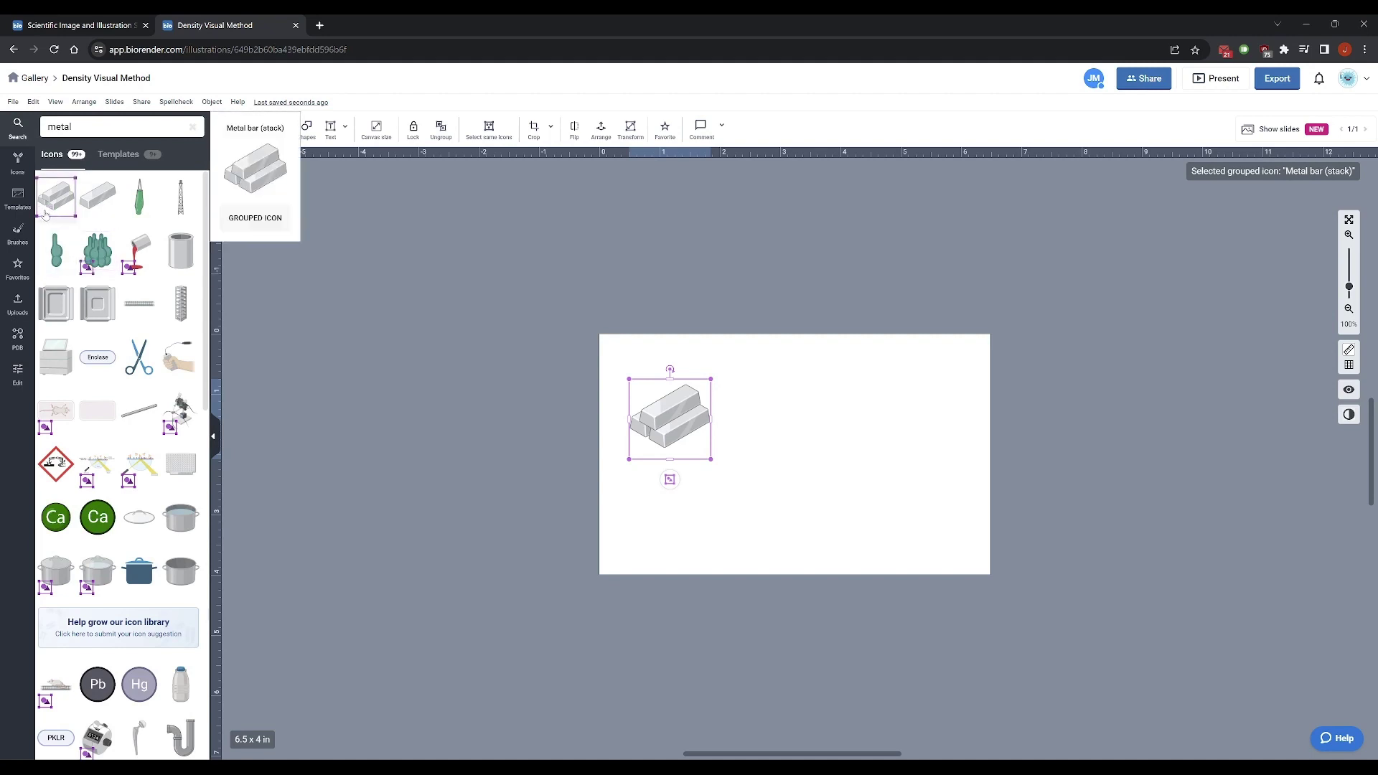
mouse_move(89, 272)
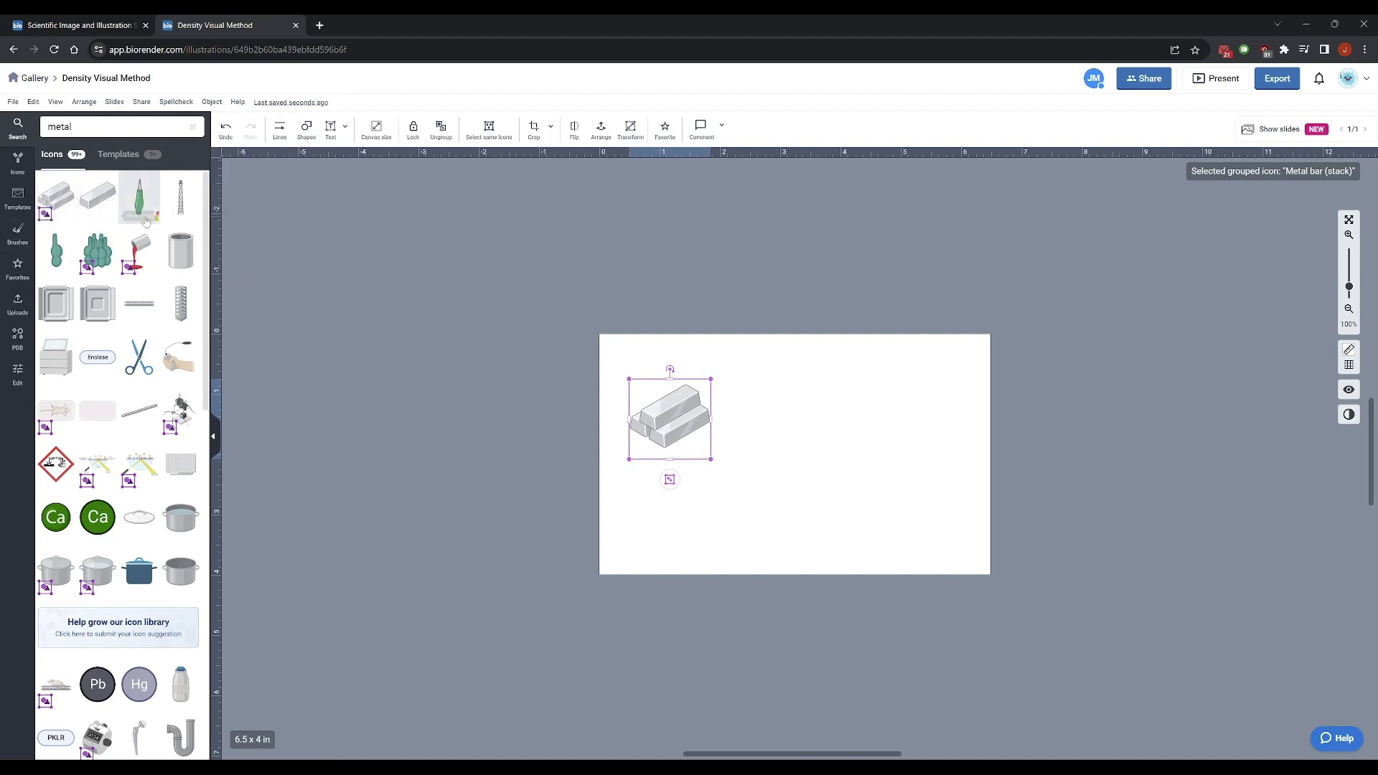
mouse_move(191, 219)
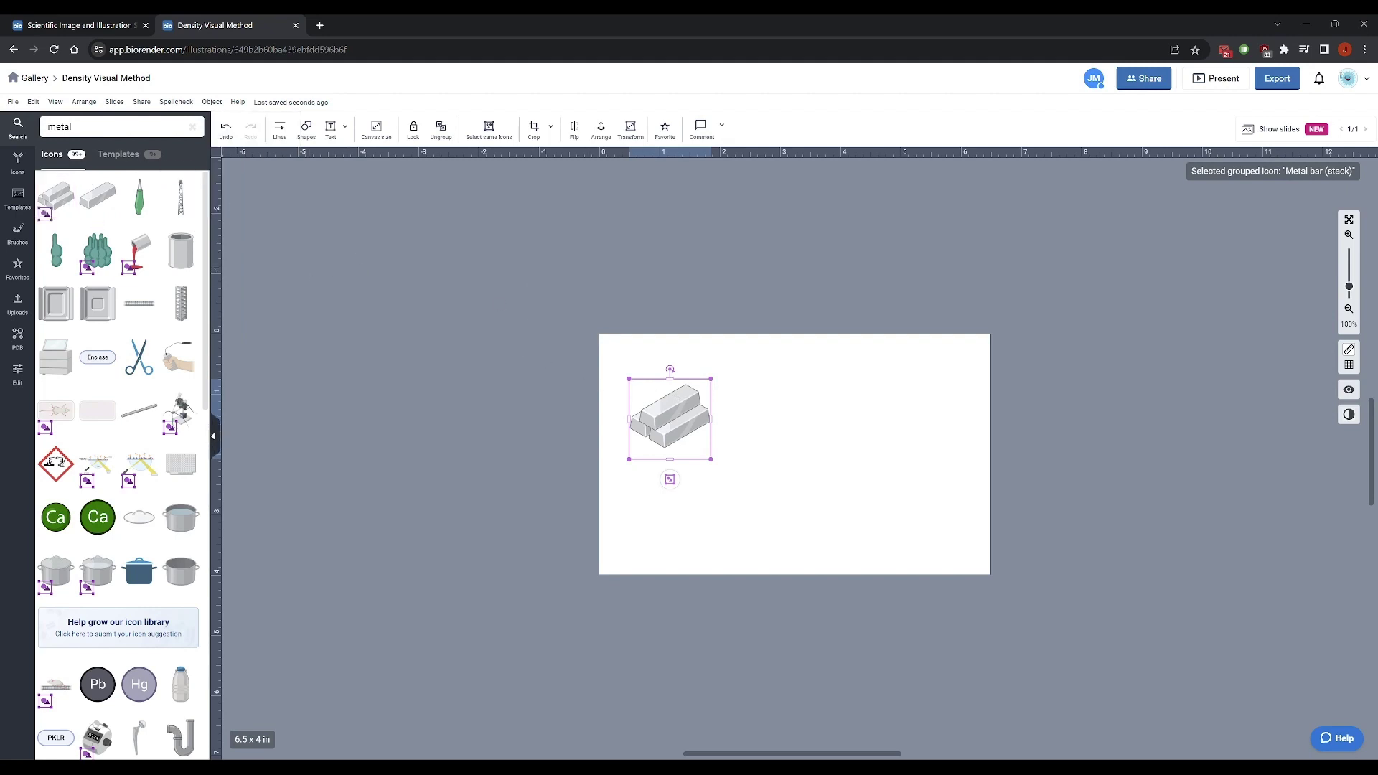
Search icons for 'balance' and add the Analytical balance to the canvas
left_click(31, 129)
key("BackSpace")
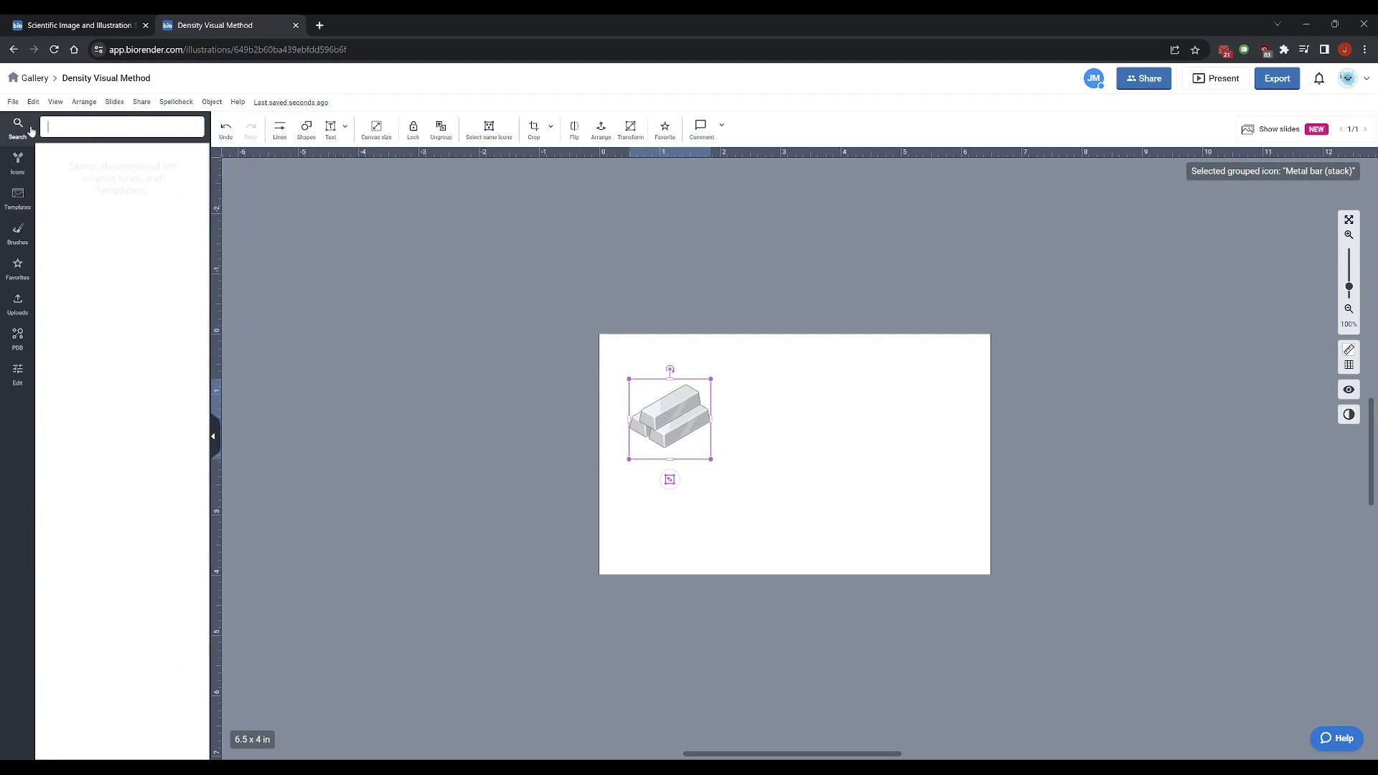
type("balance")
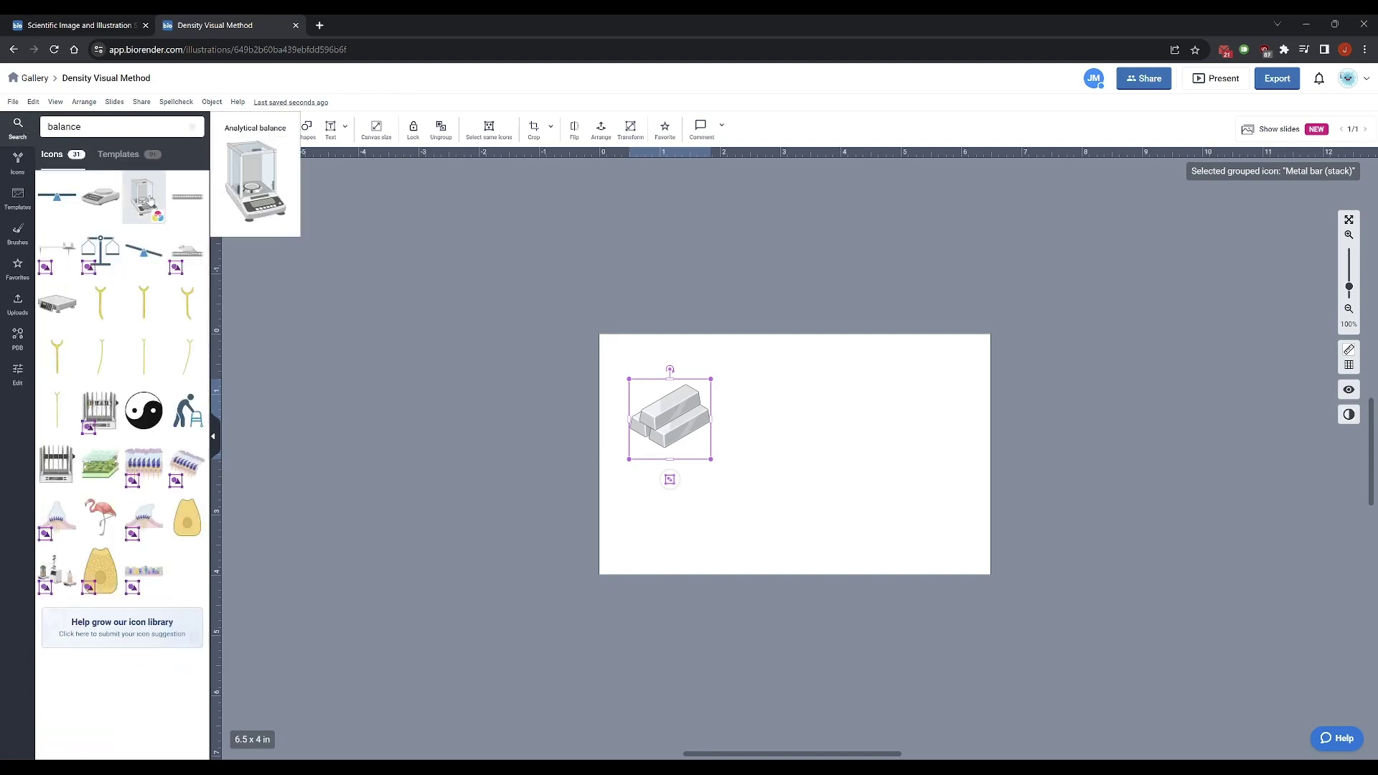
left_click(150, 199)
Add the liquid-filled graduated cylinder from a 'graduated cylin' search and nudge the metal bars lower
left_click(17, 127)
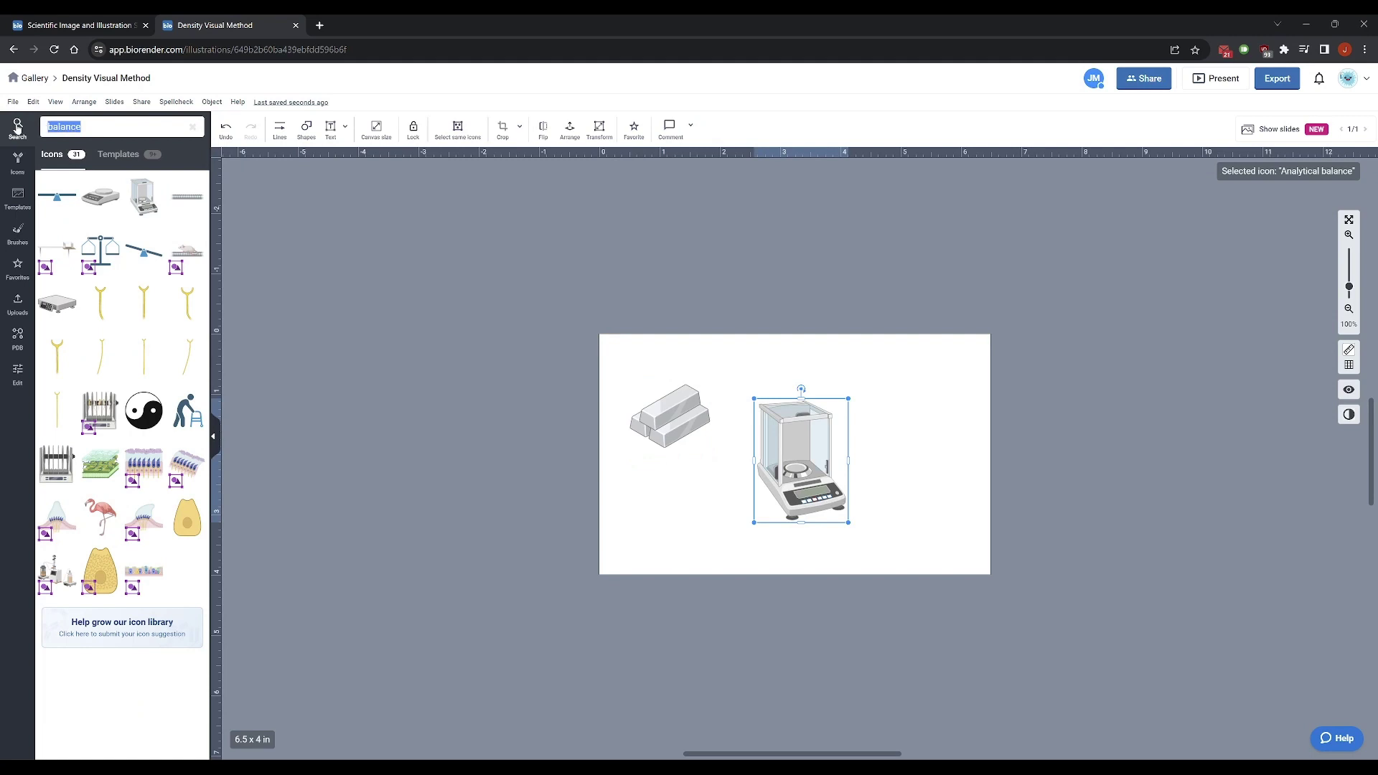
type("graduated")
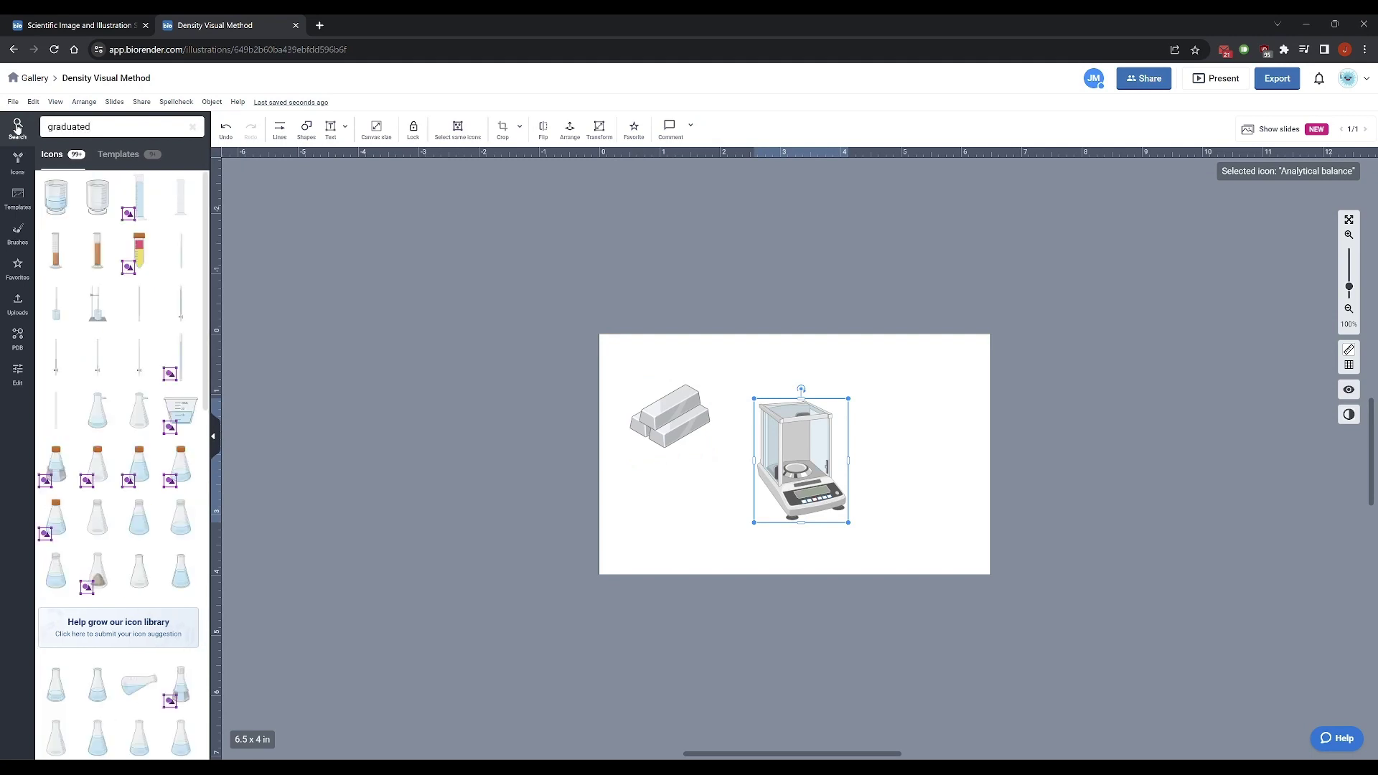
type(" cylin")
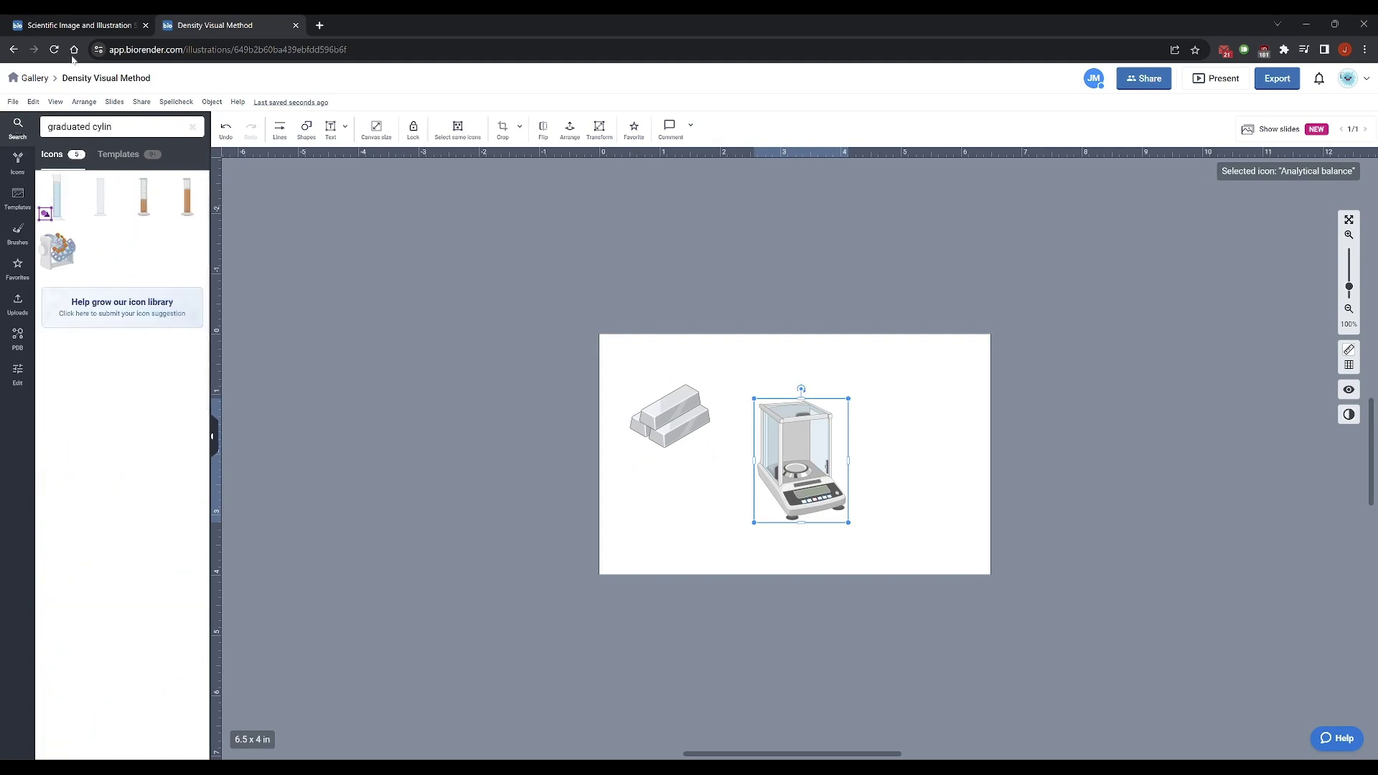
mouse_move(58, 207)
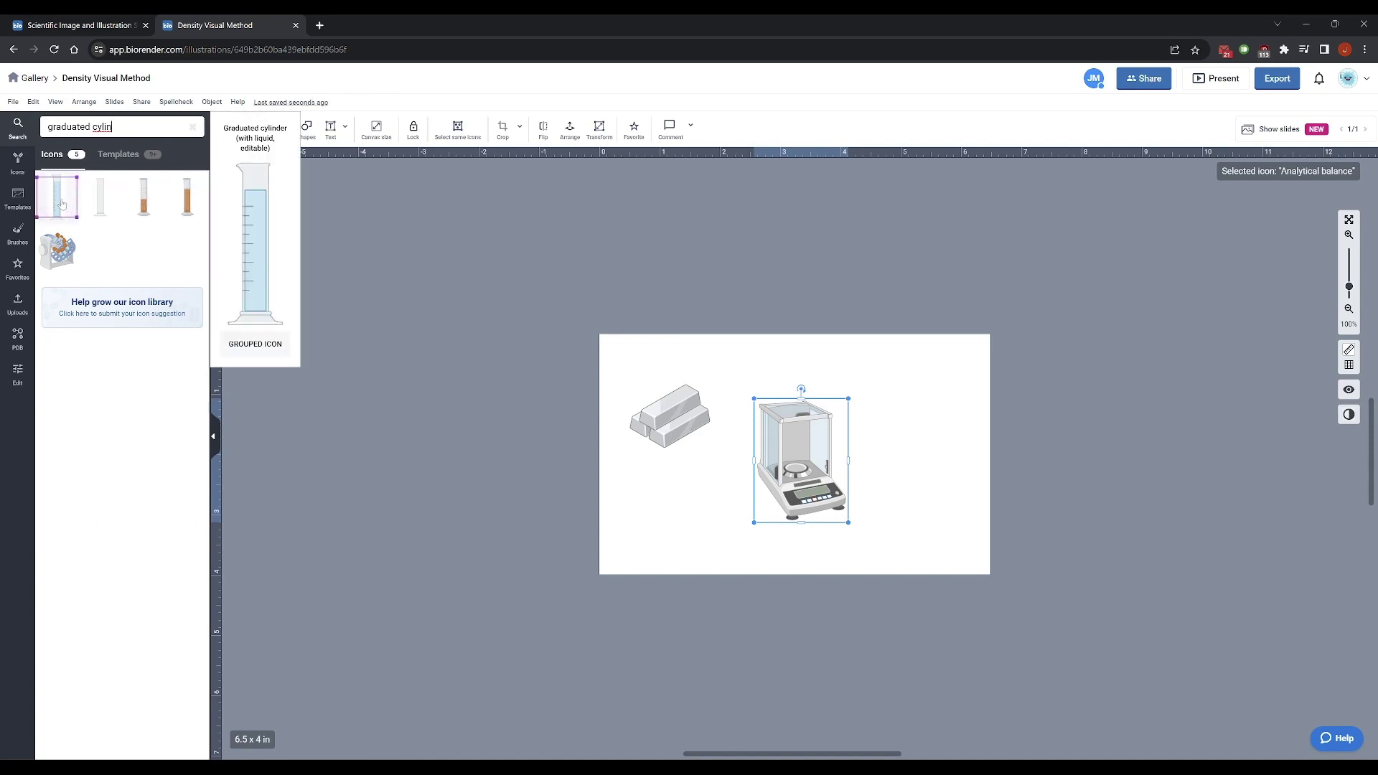
left_click(61, 204)
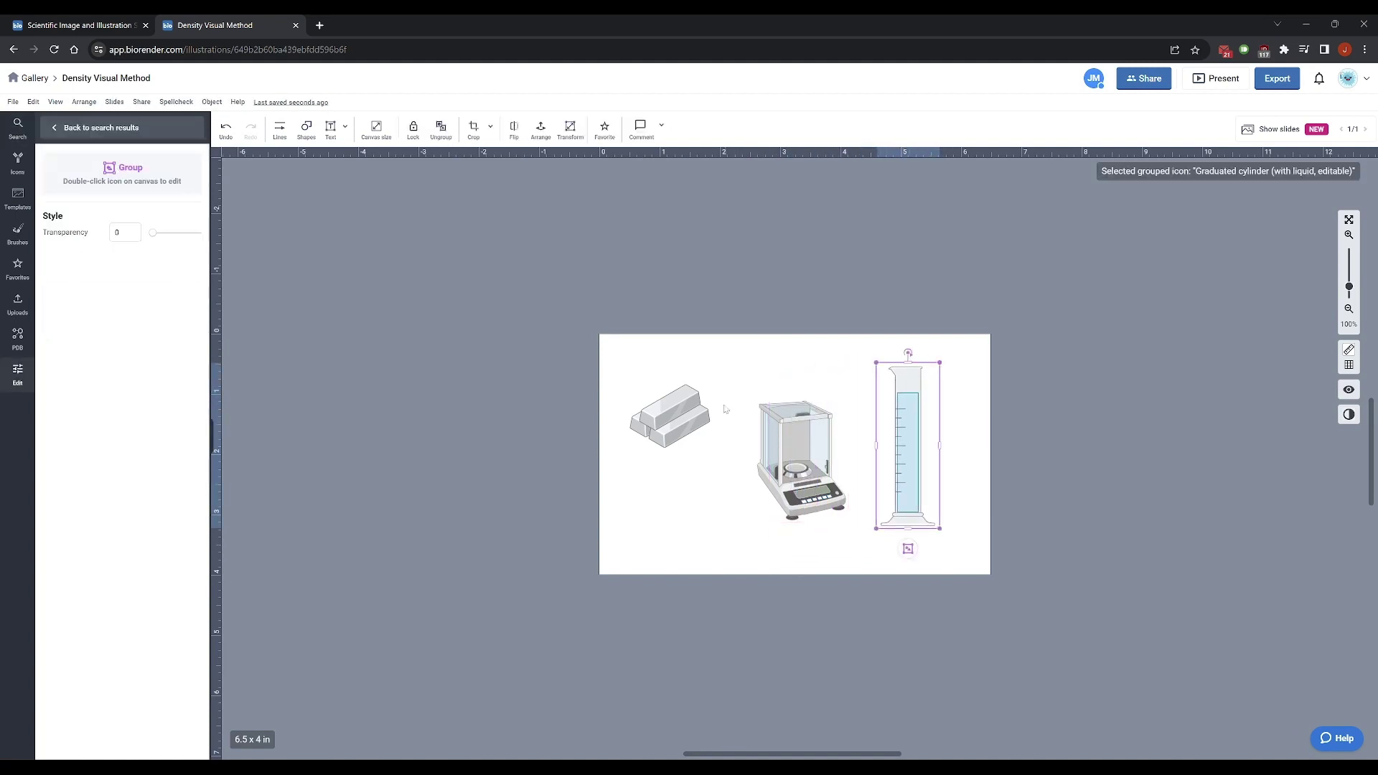
left_click_drag(715, 407, 721, 434)
left_click(855, 471)
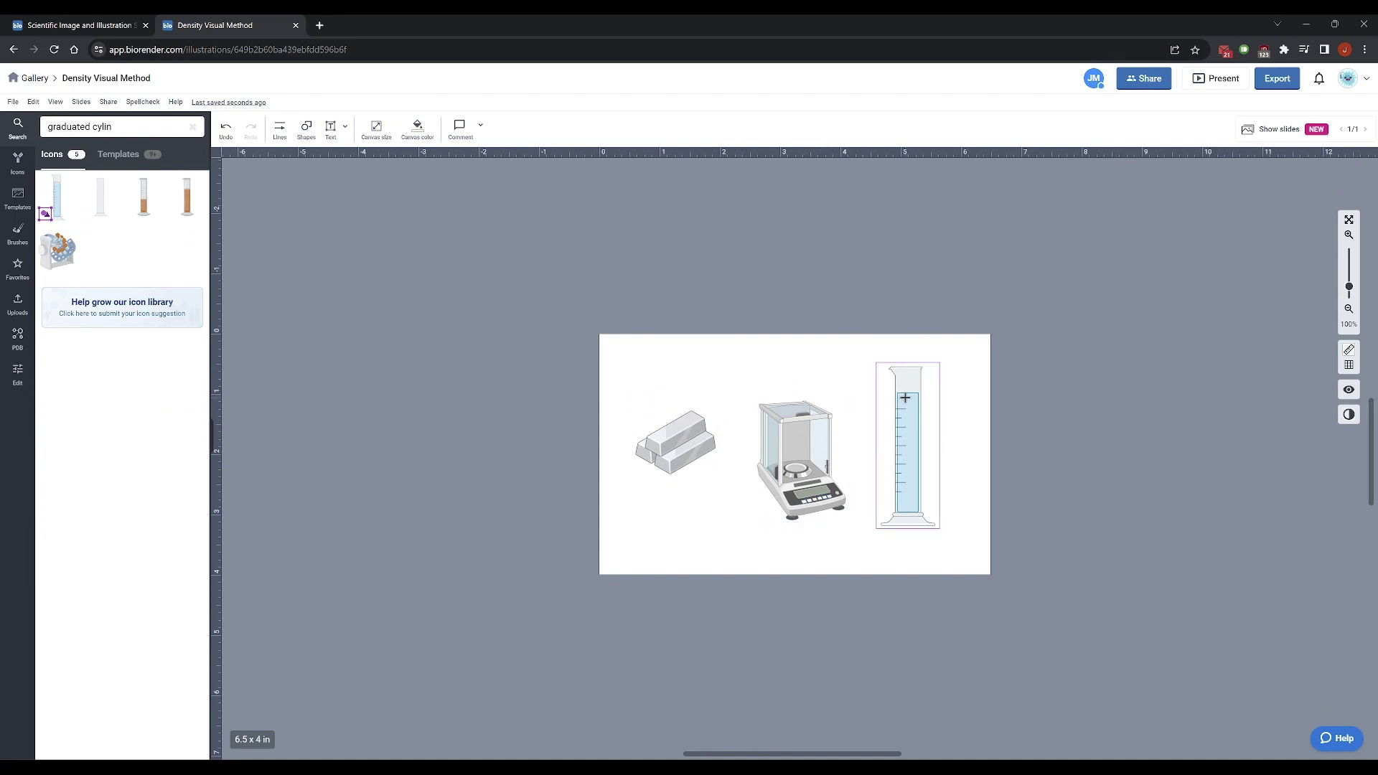
Shrink the metal bar and place three copies to form a 2x2 cluster
left_click(674, 437)
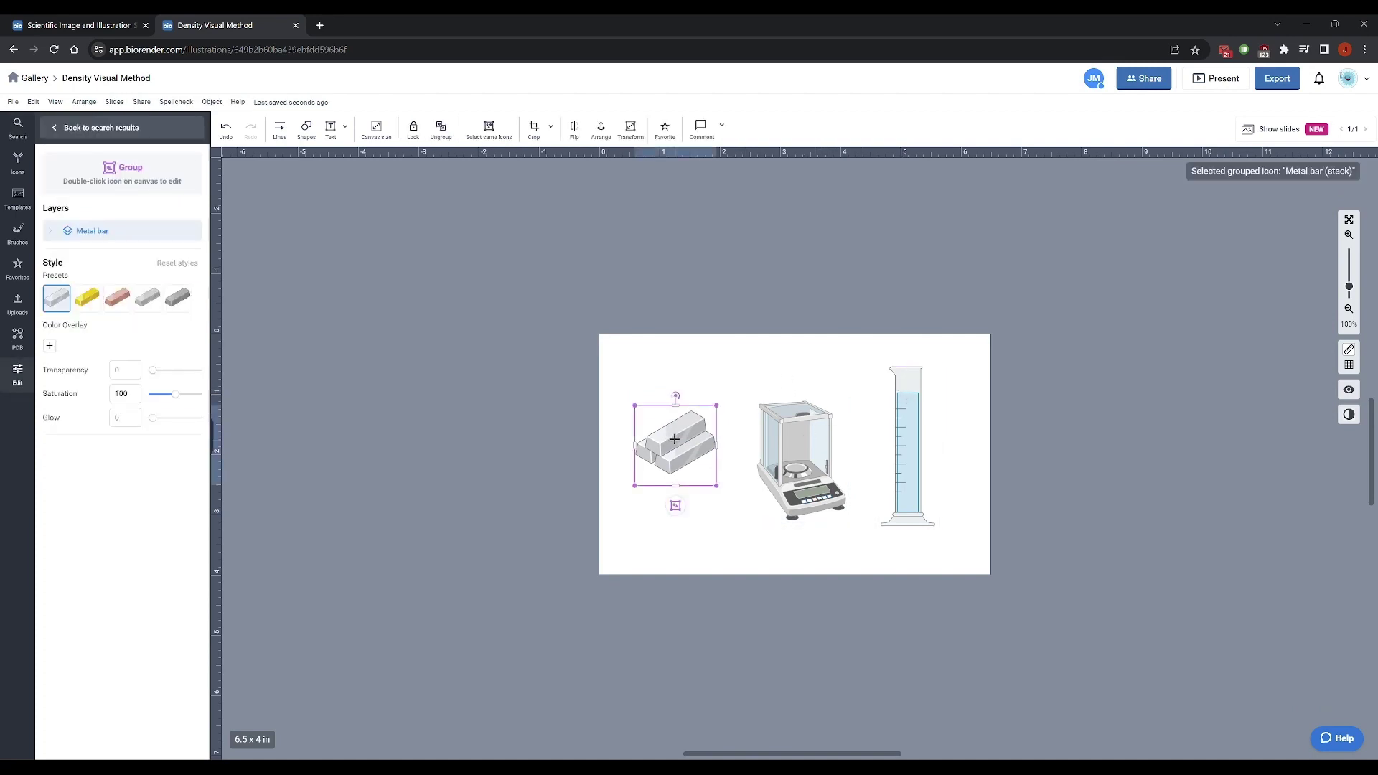
left_click(701, 374)
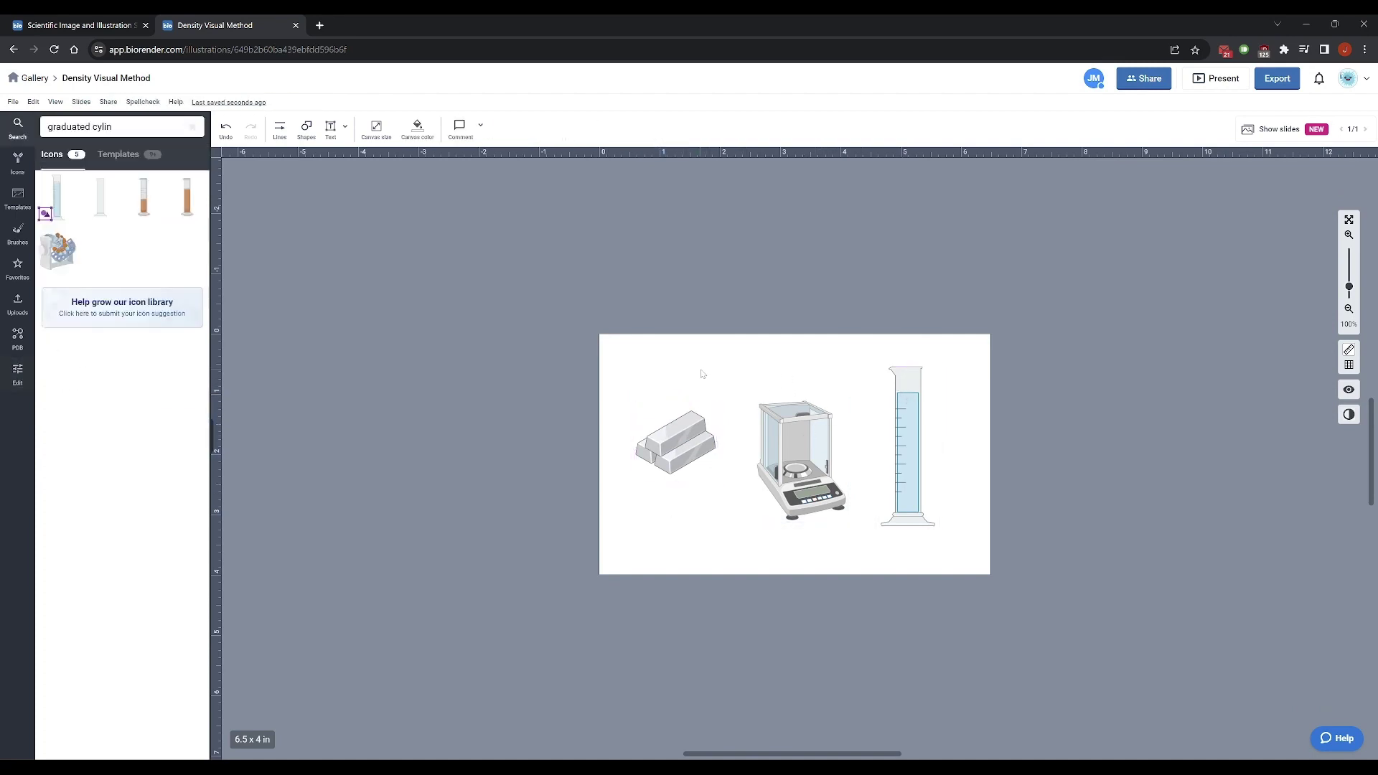
left_click(664, 446)
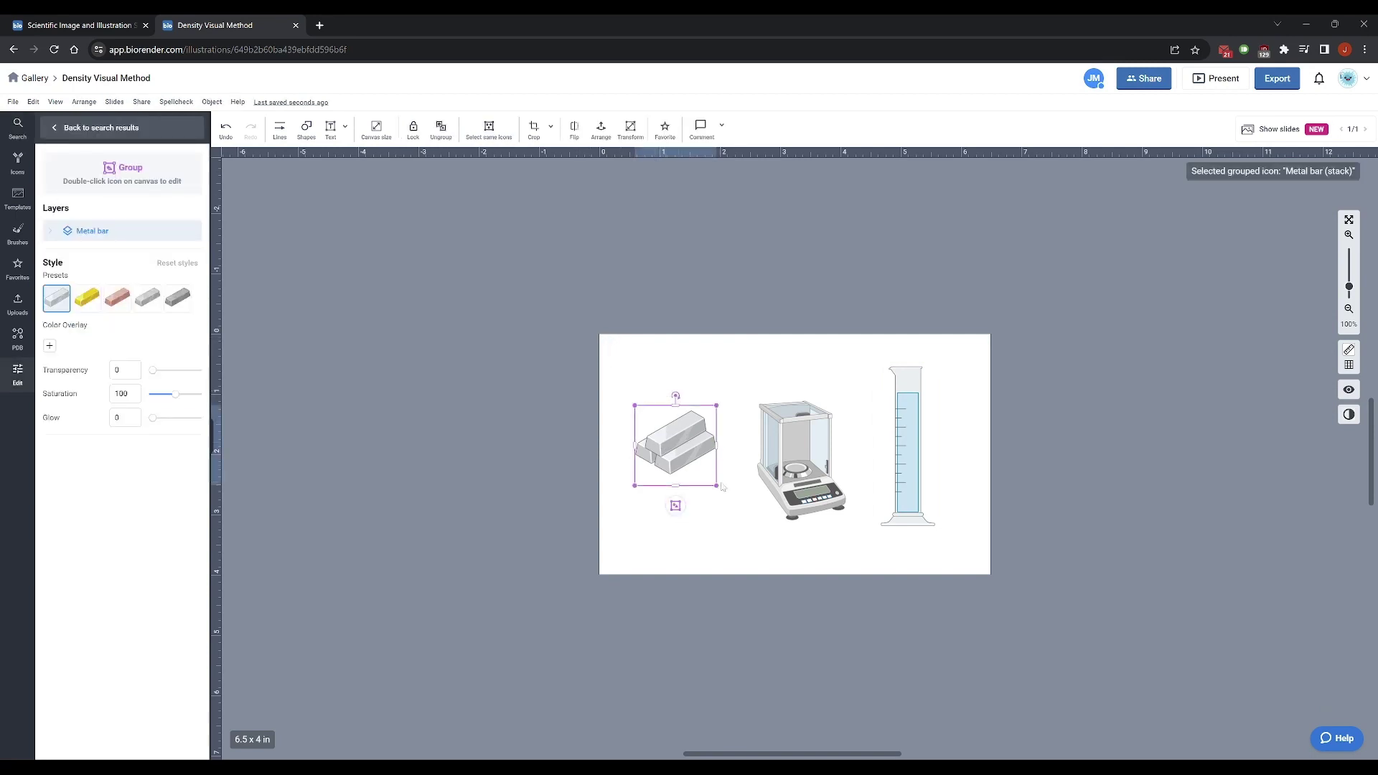
left_click_drag(718, 488, 694, 460)
left_click(667, 435)
left_click(650, 421)
left_click(649, 465)
Colour the top-right bar gold, bottom-left copper and bottom-right dark grey, leaving the first silver
left_click(693, 419)
left_click(87, 298)
left_click(649, 465)
left_click(117, 297)
left_click(694, 460)
left_click(177, 297)
left_click(649, 308)
left_click(649, 417)
left_click(642, 377)
left_click(694, 463)
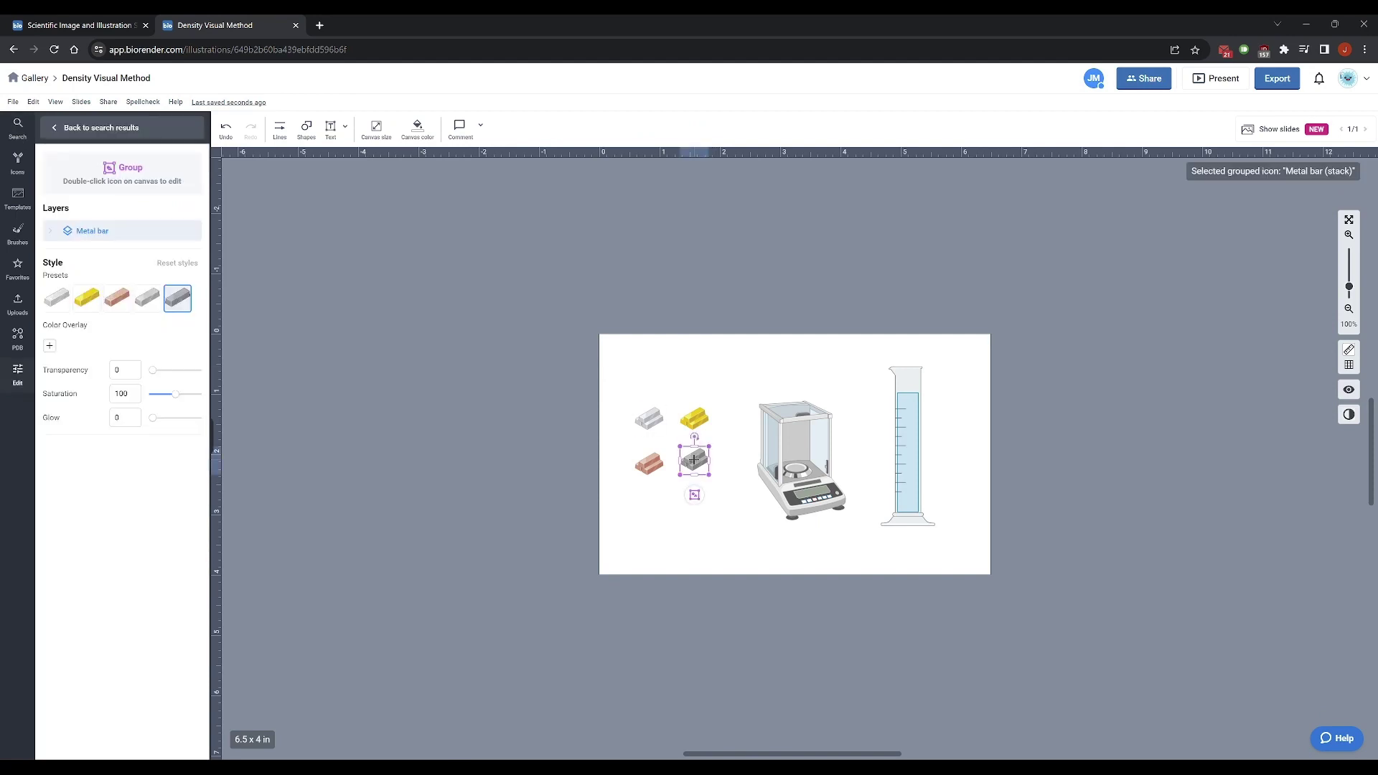
left_click(683, 370)
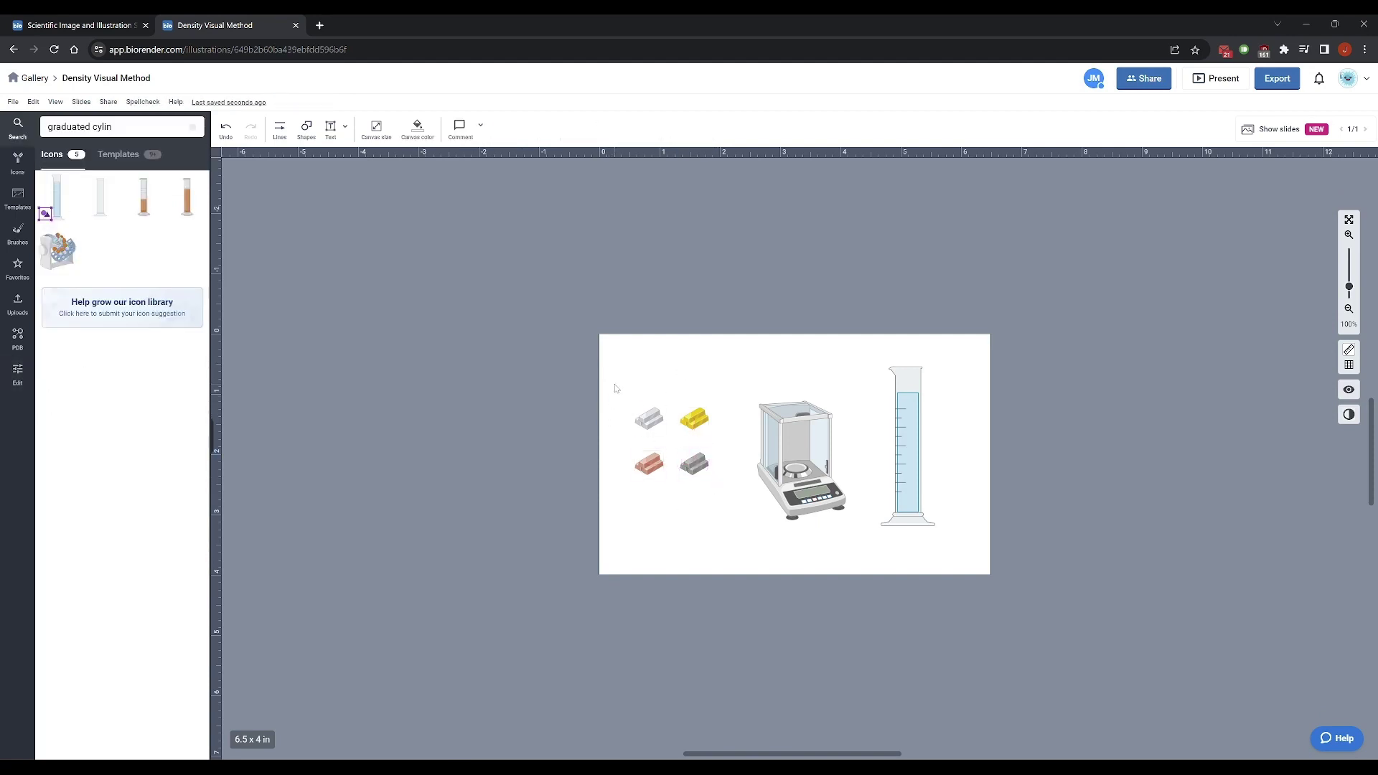
Group the four metal bars into one object and reposition the group
left_click_drag(615, 388, 721, 504)
right_click(702, 425)
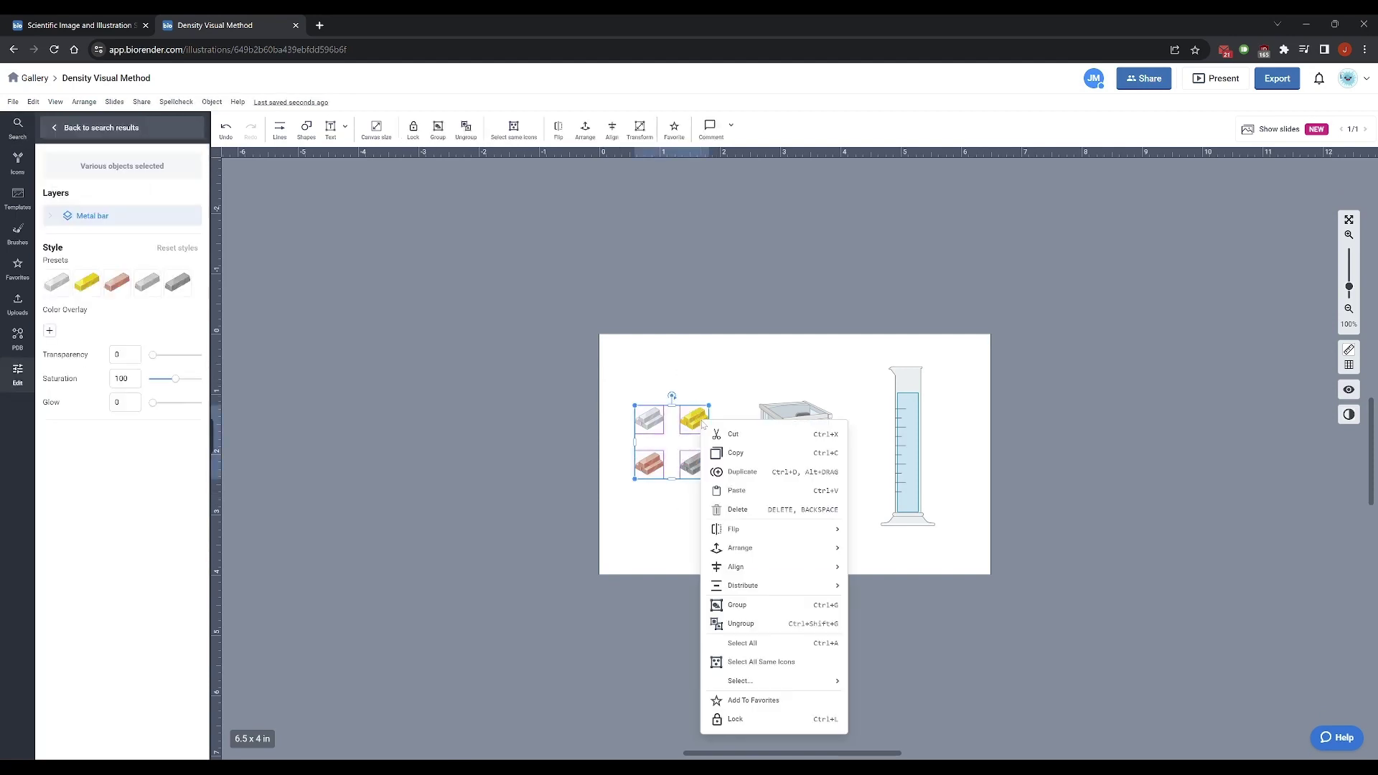
left_click(738, 608)
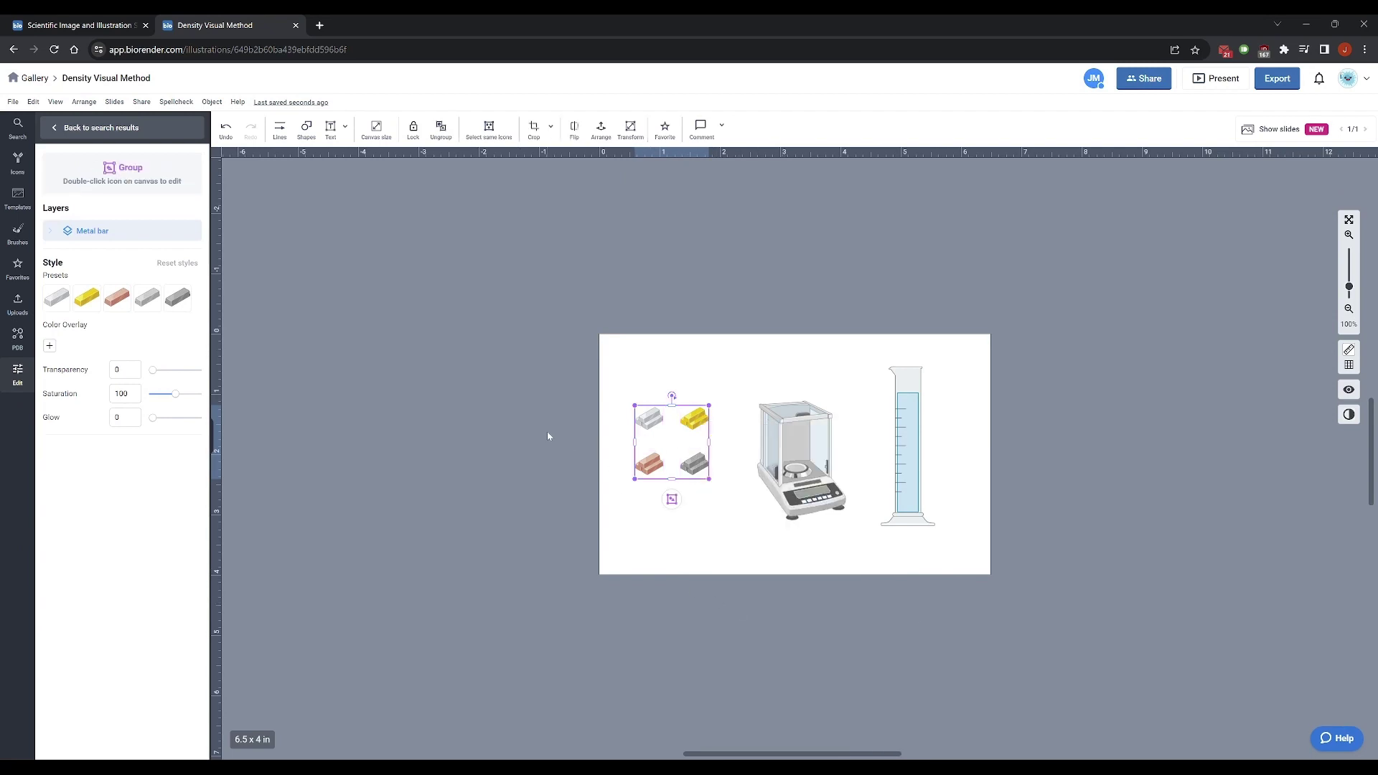
left_click(547, 433)
mouse_move(709, 418)
left_mouse_down()
mouse_move(662, 427)
mouse_move(721, 428)
mouse_move(708, 429)
left_mouse_up()
Shift the graduated cylinder slightly right and resize it smaller with its handles
key("Escape")
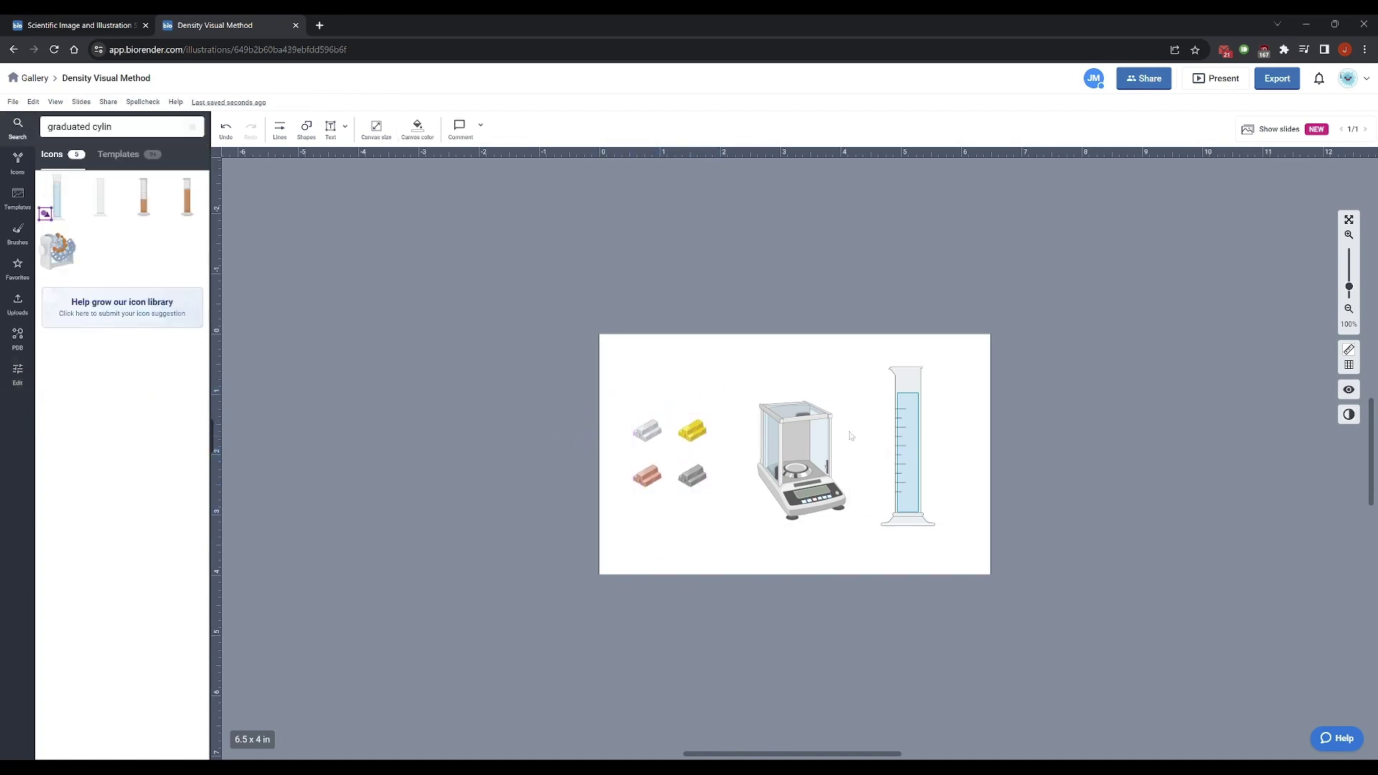
left_click_drag(907, 414, 928, 416)
left_click(829, 393)
left_click(926, 418)
left_click_drag(958, 363, 945, 398)
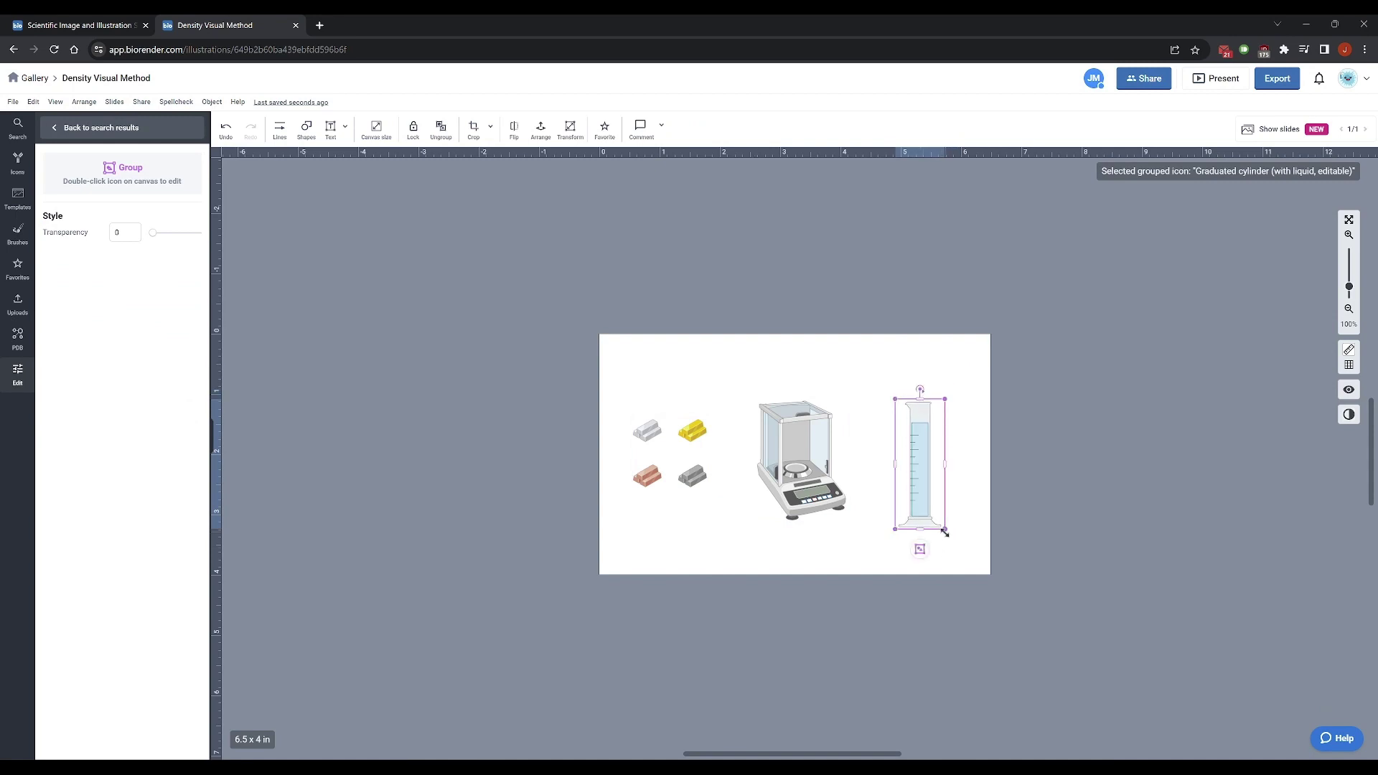
left_click_drag(944, 529, 937, 525)
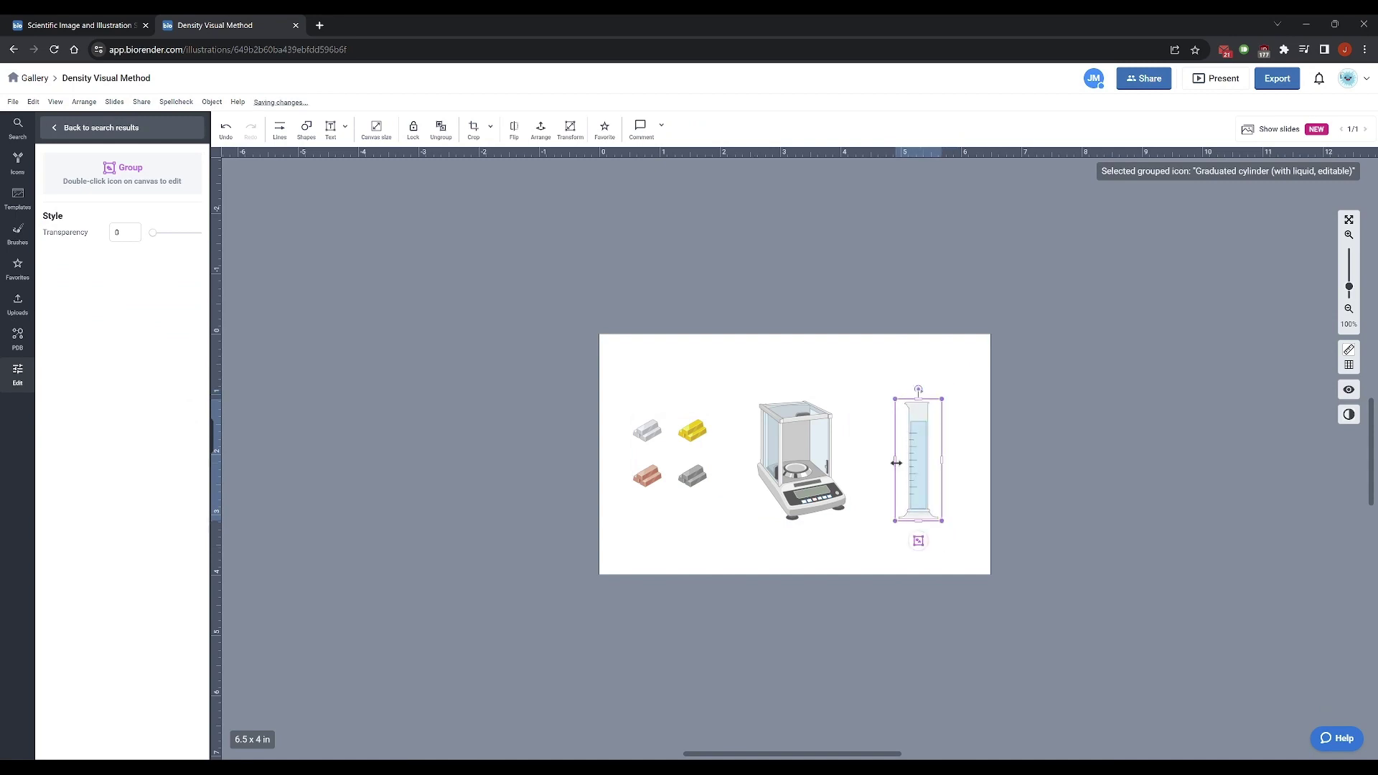
left_click_drag(896, 461, 868, 463)
left_click(860, 385)
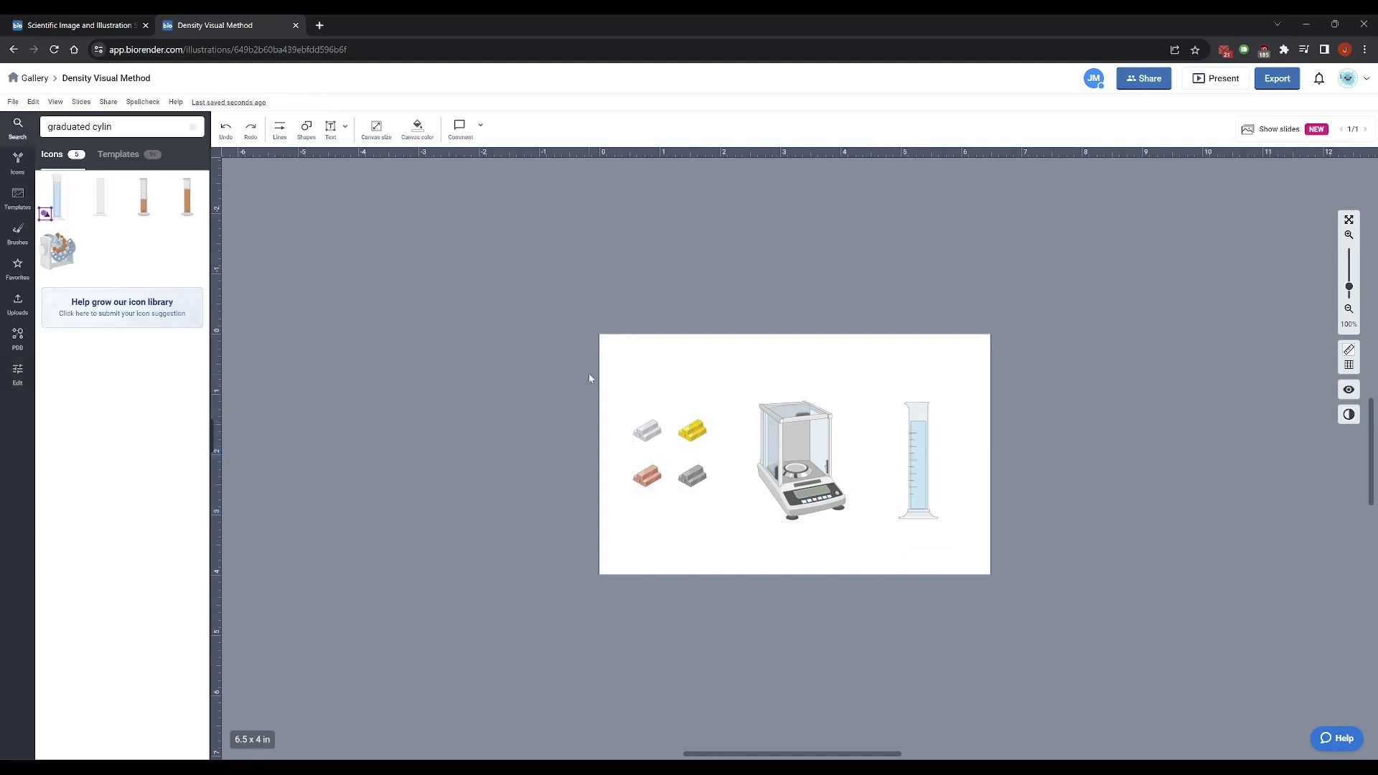
Align the bars, balance and cylinder on their middles and distribute them horizontally
left_click_drag(591, 375, 1004, 553)
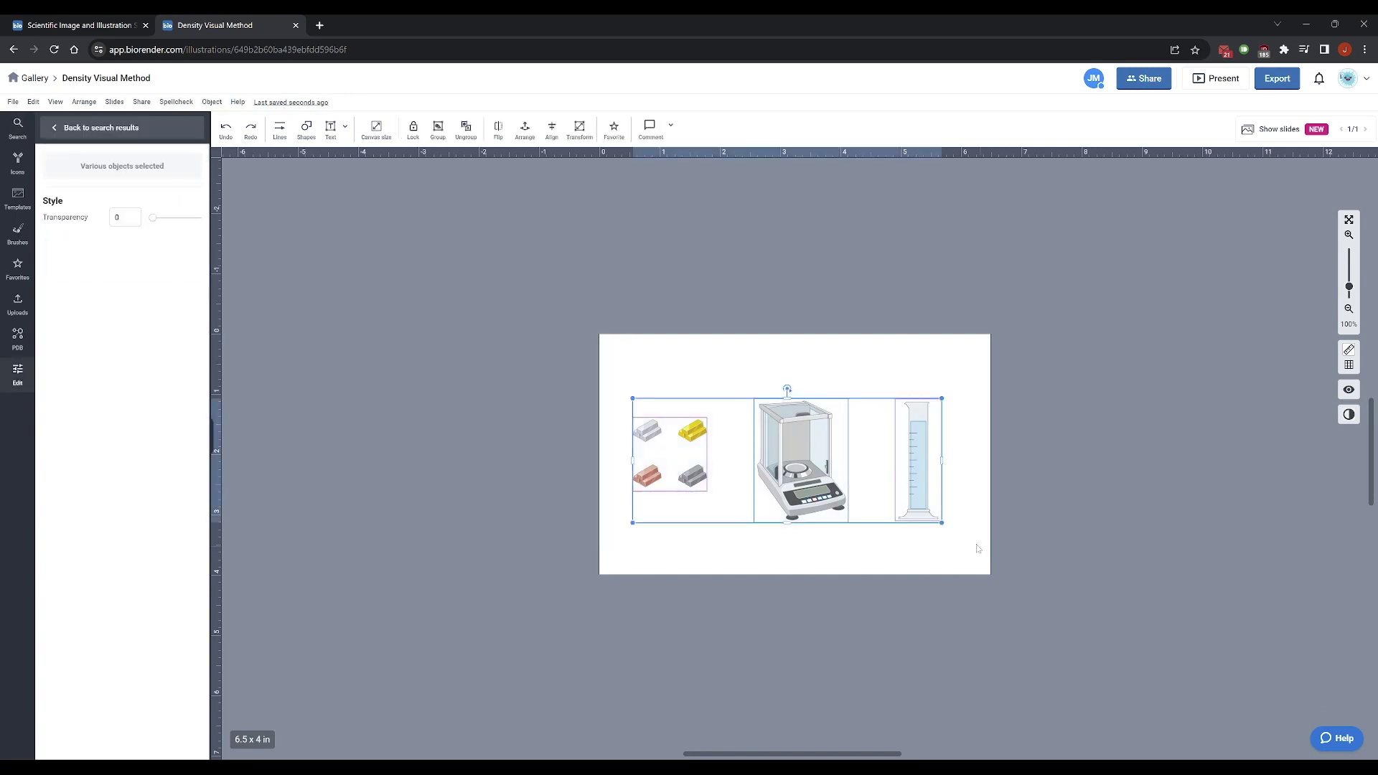
right_click(793, 477)
mouse_move(832, 611)
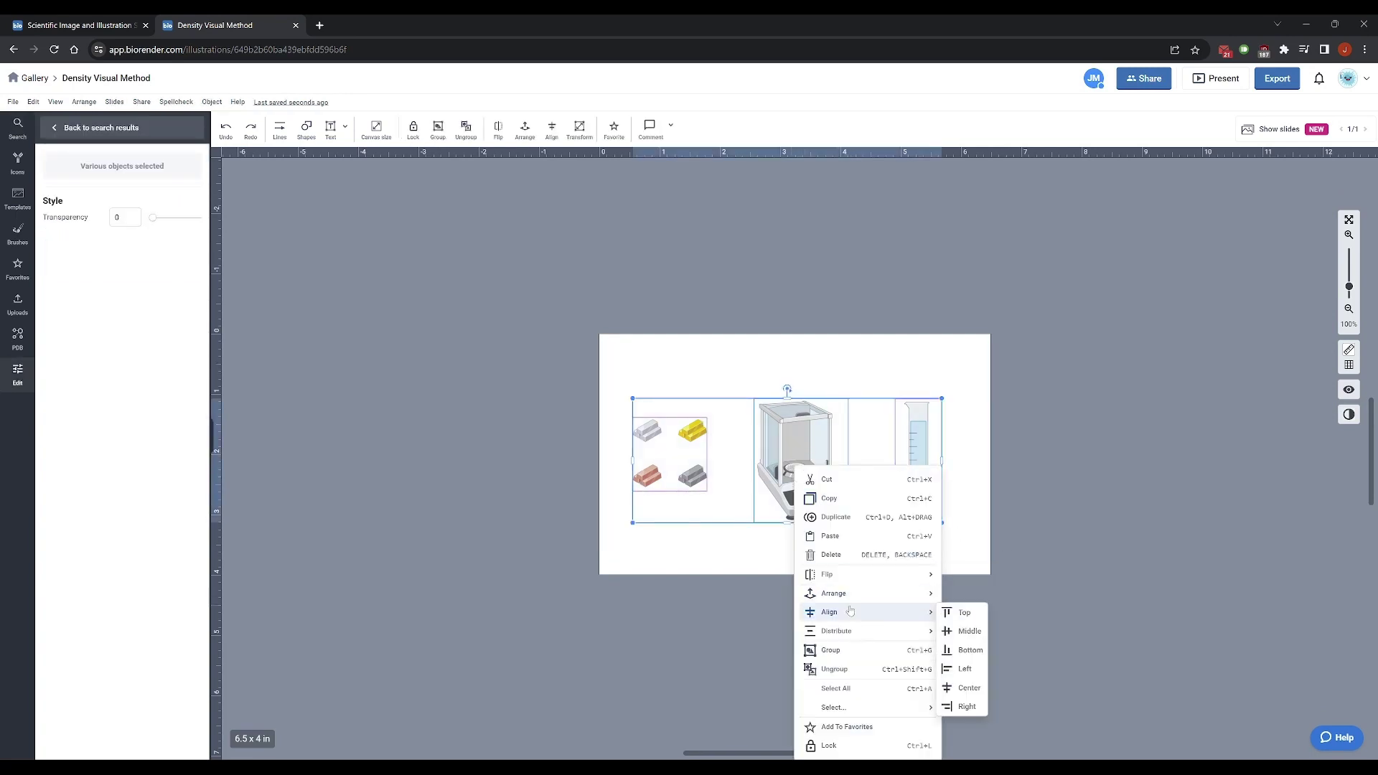
left_click(970, 632)
right_click(797, 461)
mouse_move(868, 623)
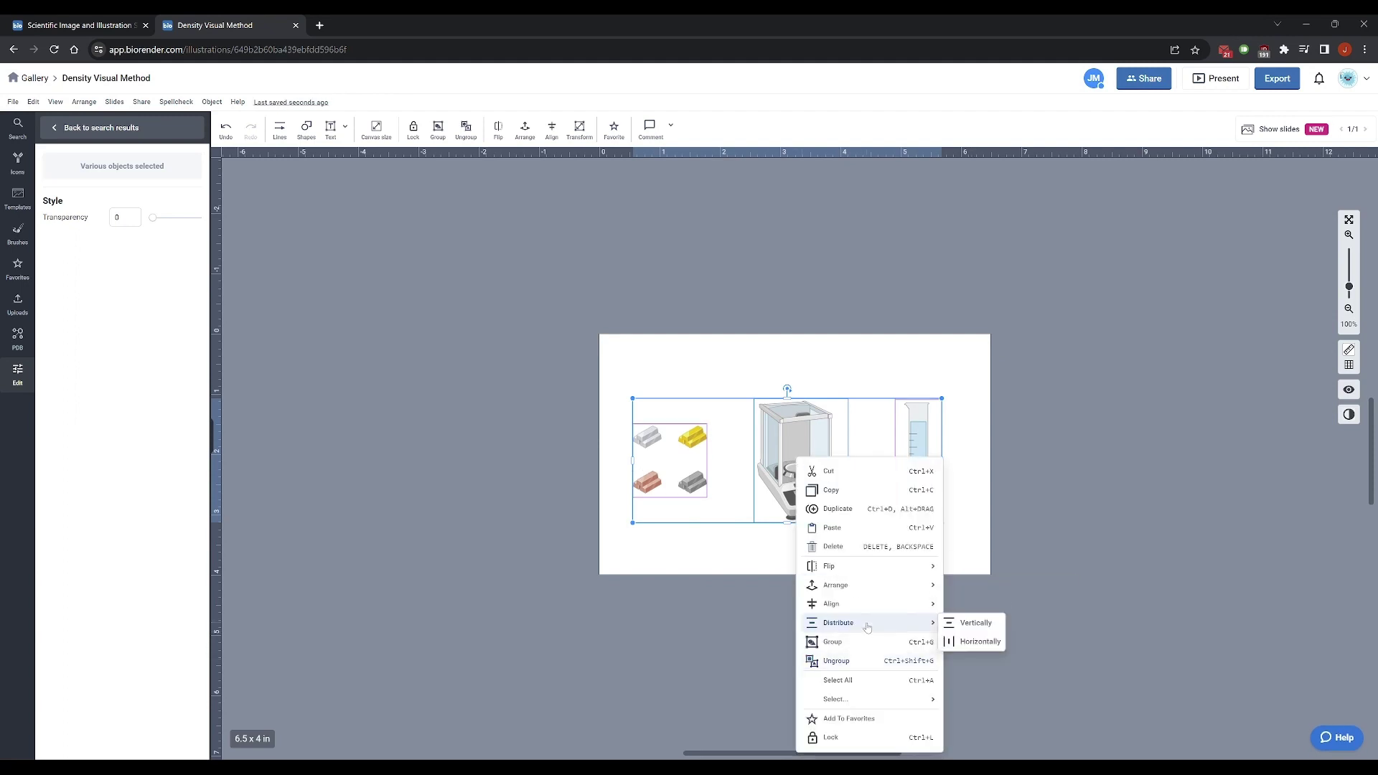
left_click(979, 644)
left_click(973, 536)
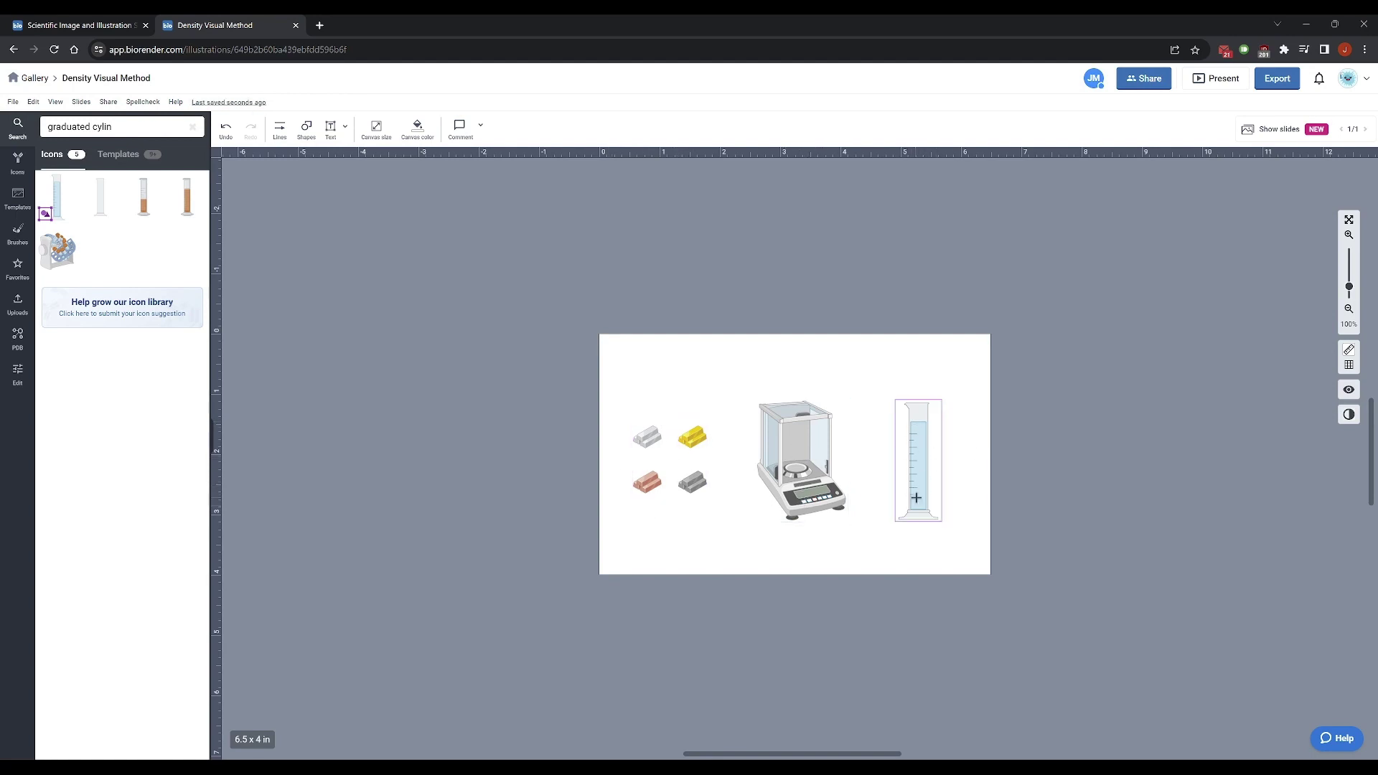
Enter the metal bar group and select the copper bar inside it
left_click(690, 444)
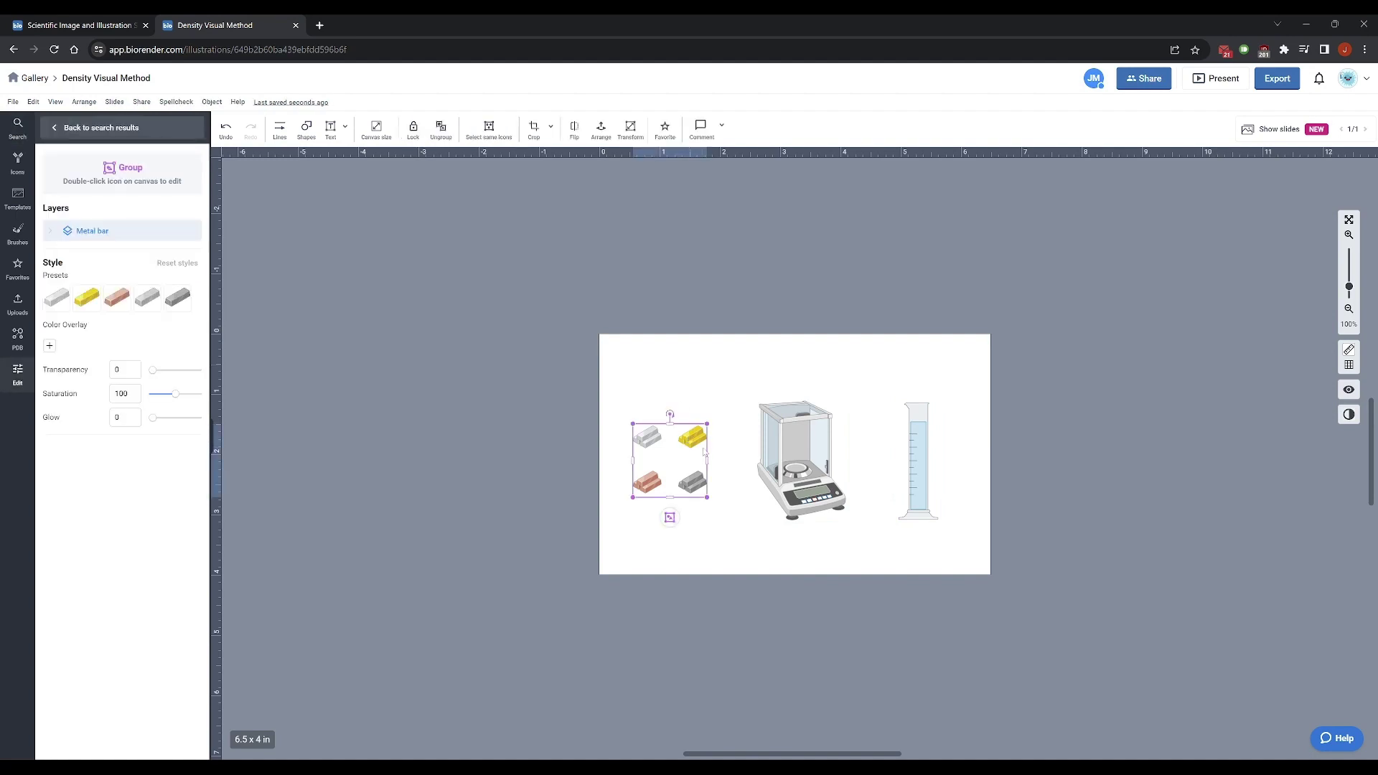
double_click(647, 483)
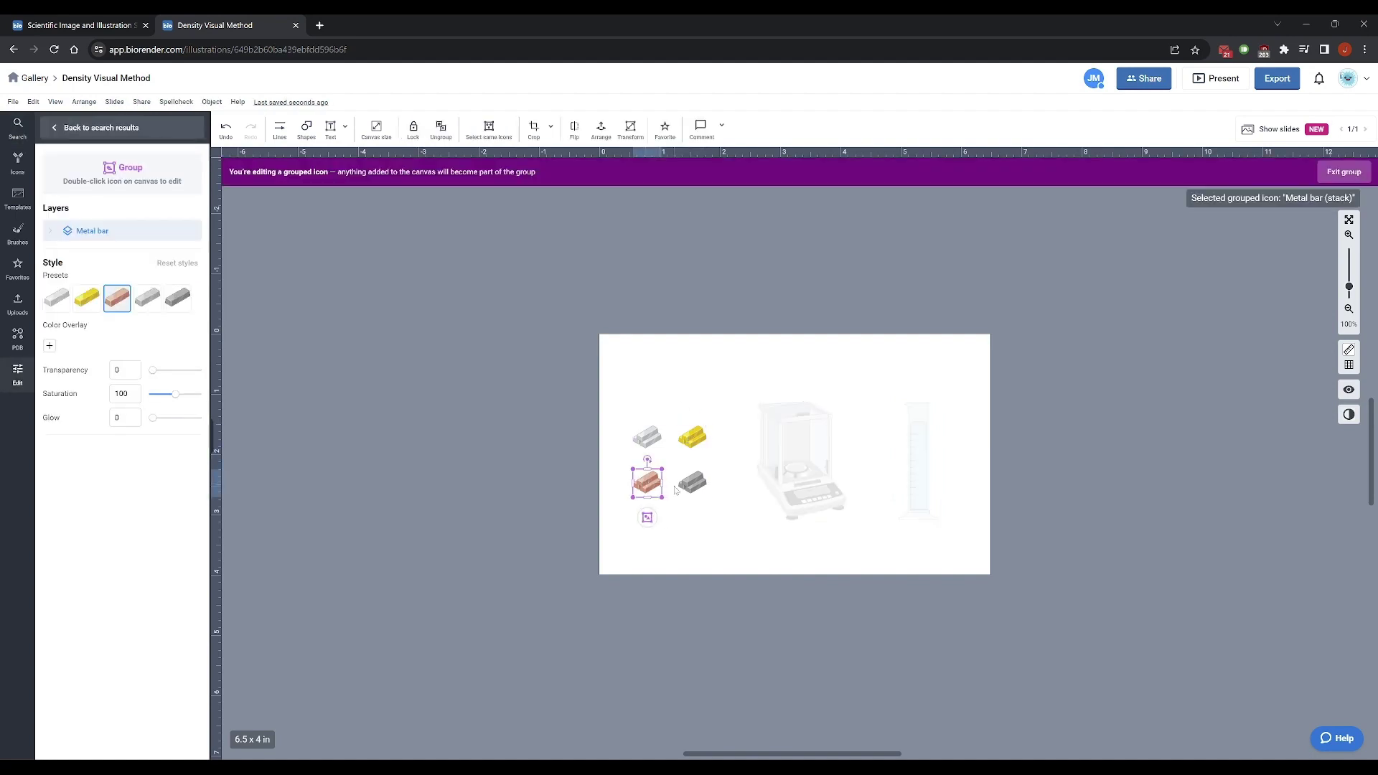
left_click(545, 390)
Place a copper bar on the analytical balance pan
key("ctrl+z")
left_click(722, 553)
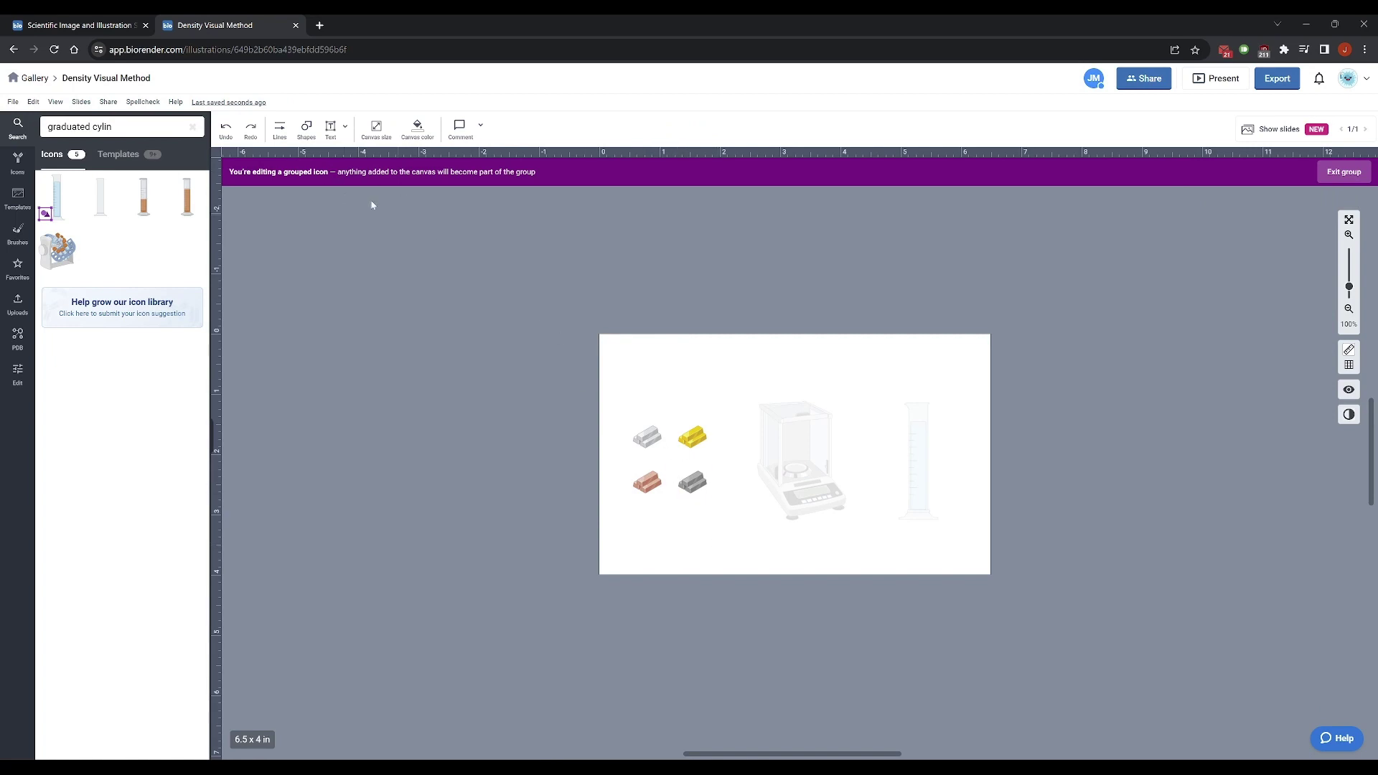
left_click(585, 303)
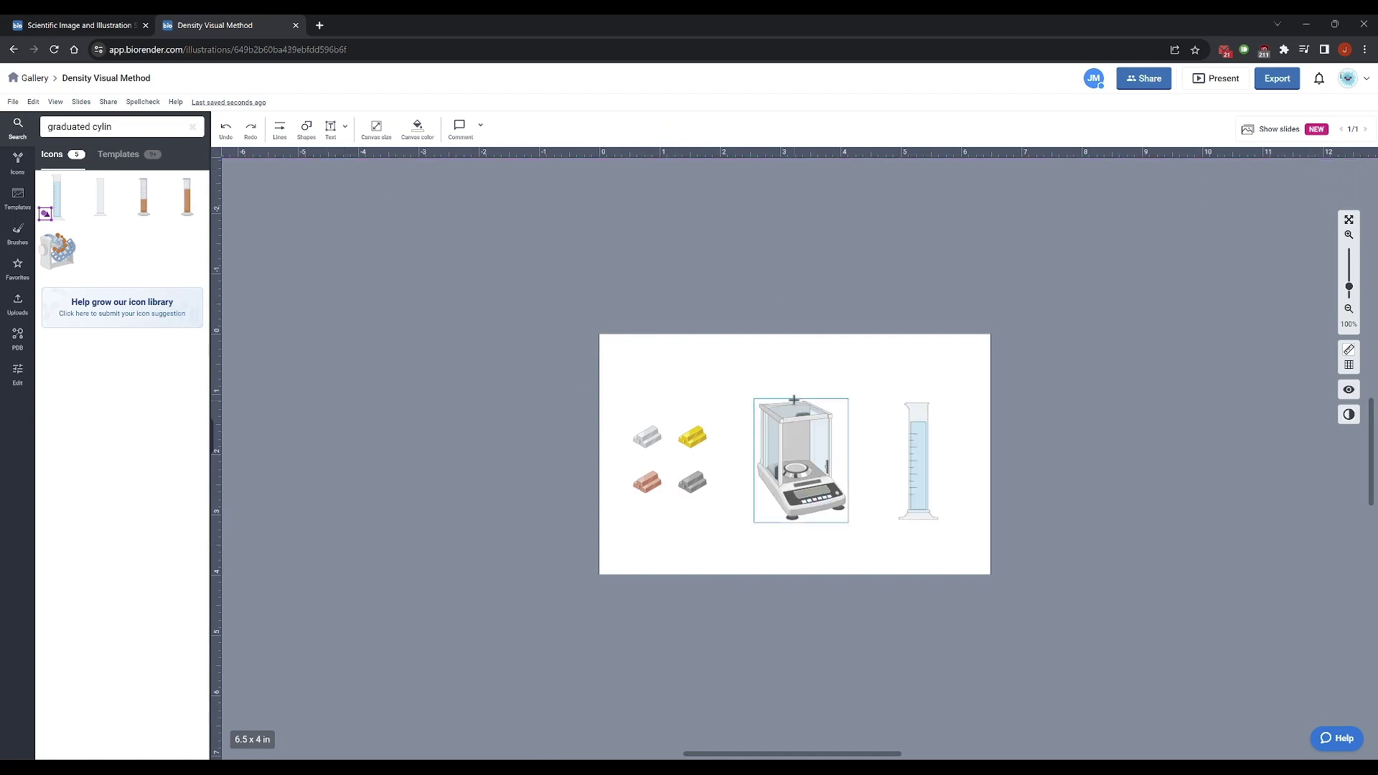
left_click(683, 498)
left_click_drag(716, 500, 797, 466)
left_click(870, 488)
Paste another copper bar into the graduated cylinder and adjust its size
key("ctrl+v")
left_click_drag(671, 500, 923, 499)
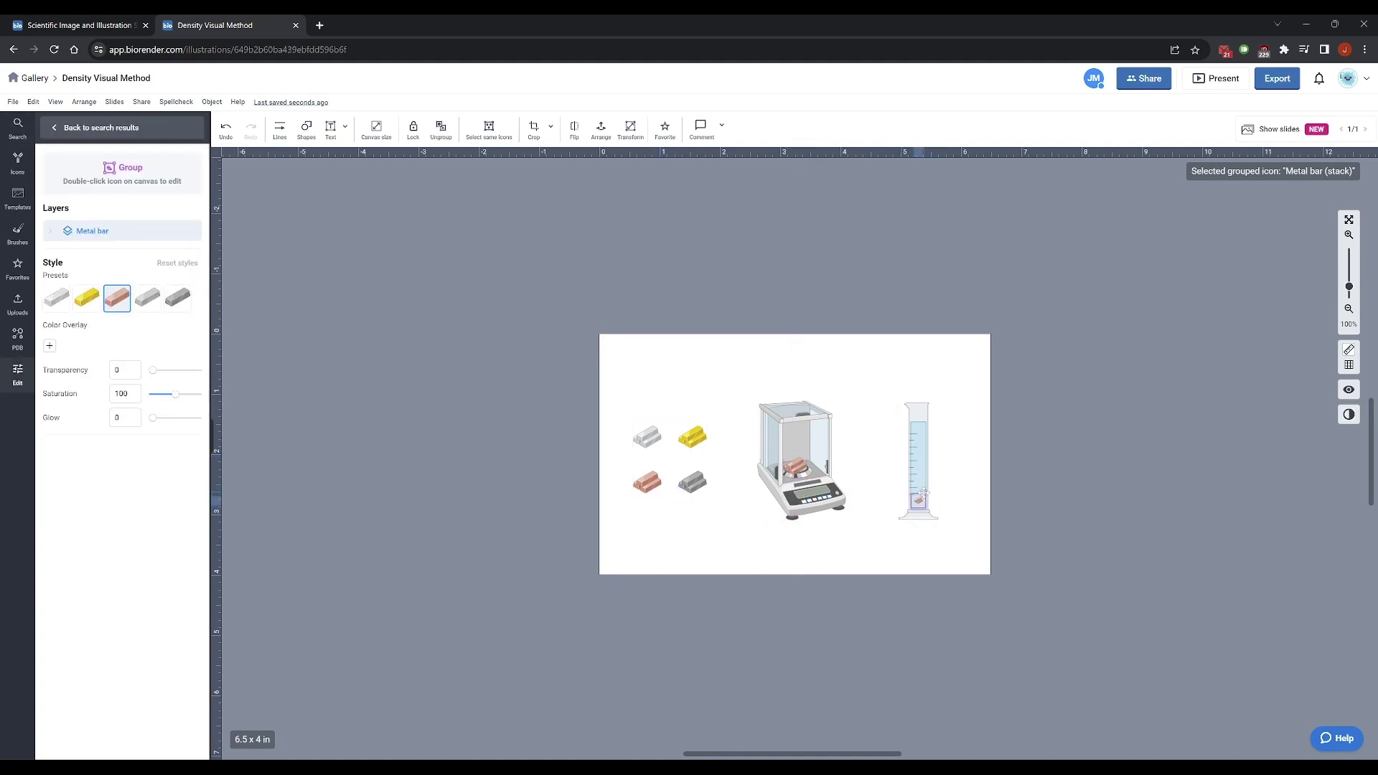
left_click_drag(923, 494, 927, 491)
left_click_drag(927, 490, 918, 500)
left_click(959, 367)
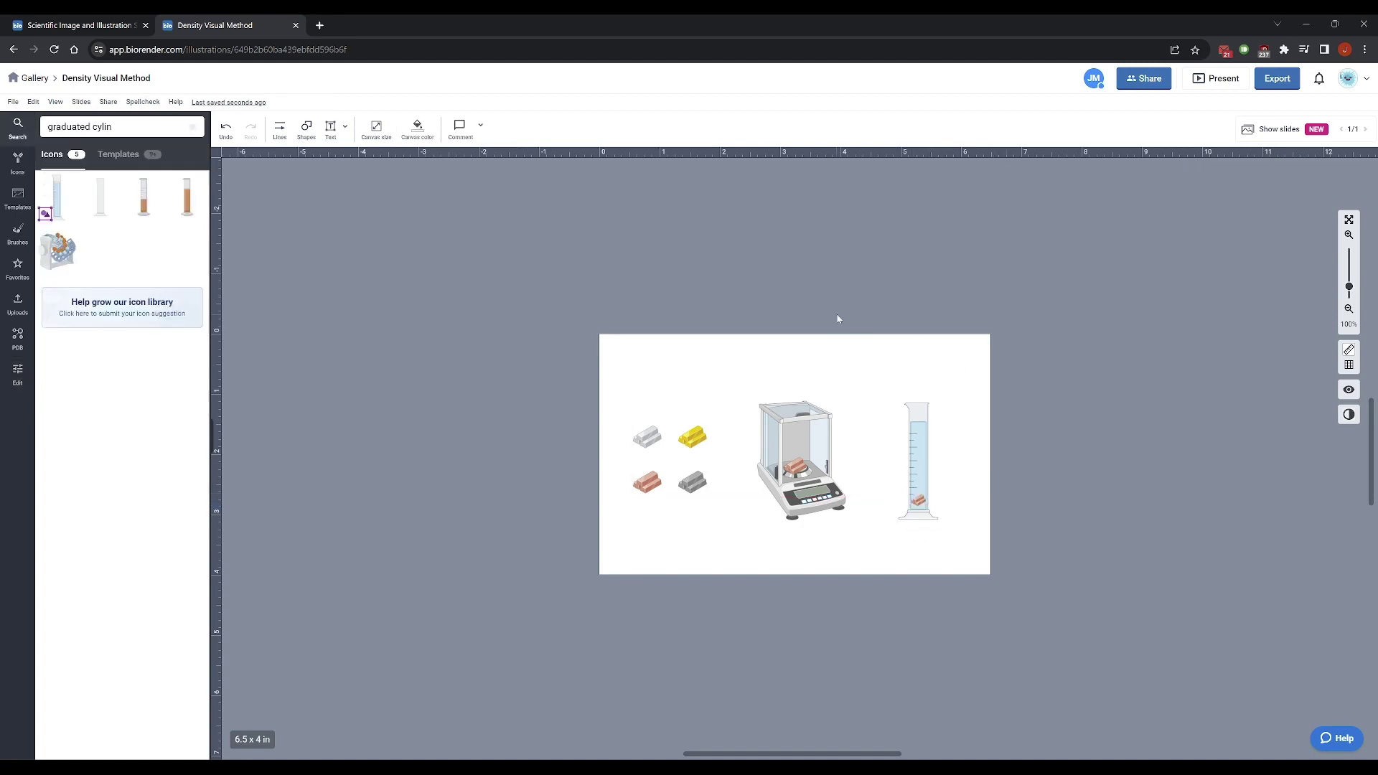
Edit the cylinder's parts and drag the liquid's top edge down to lower its level
double_click(921, 430)
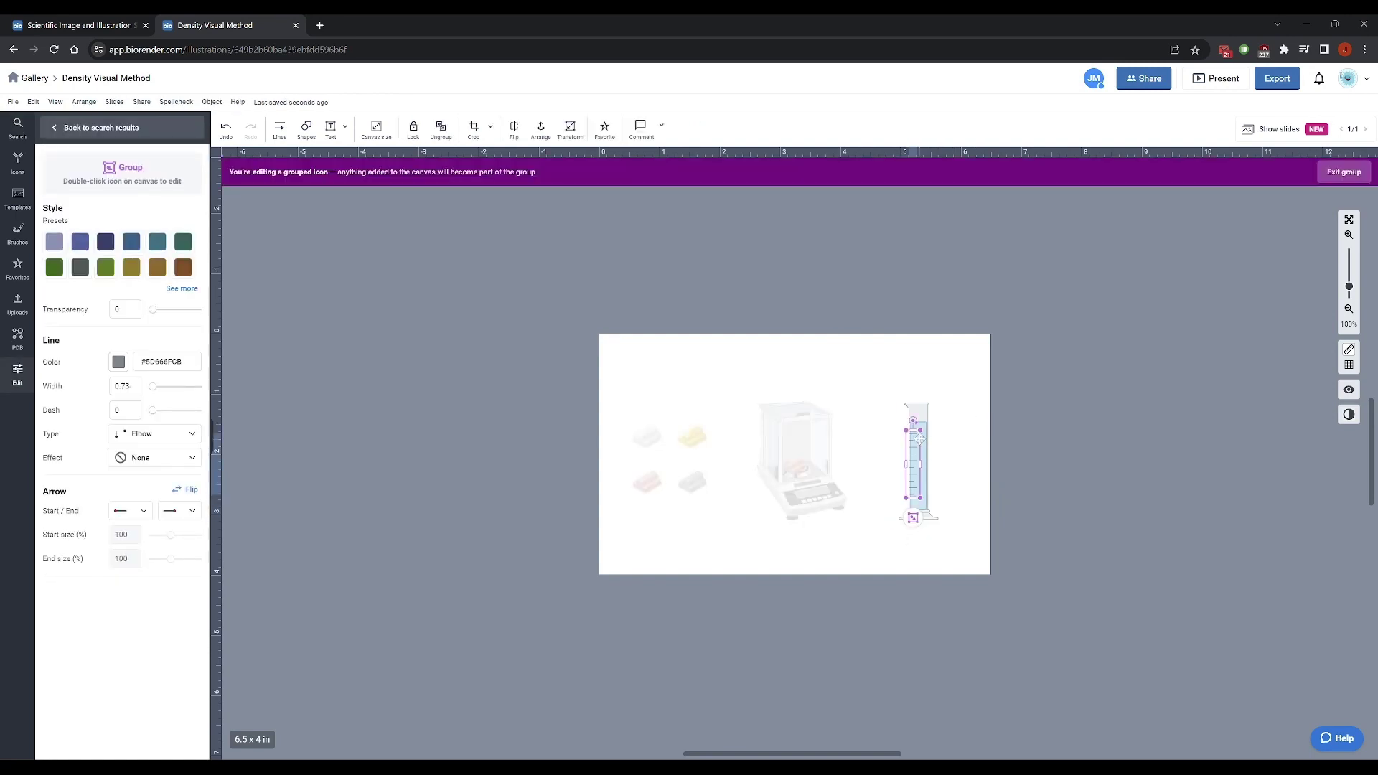
left_click(921, 425)
left_click_drag(919, 416, 920, 457)
left_click(879, 443)
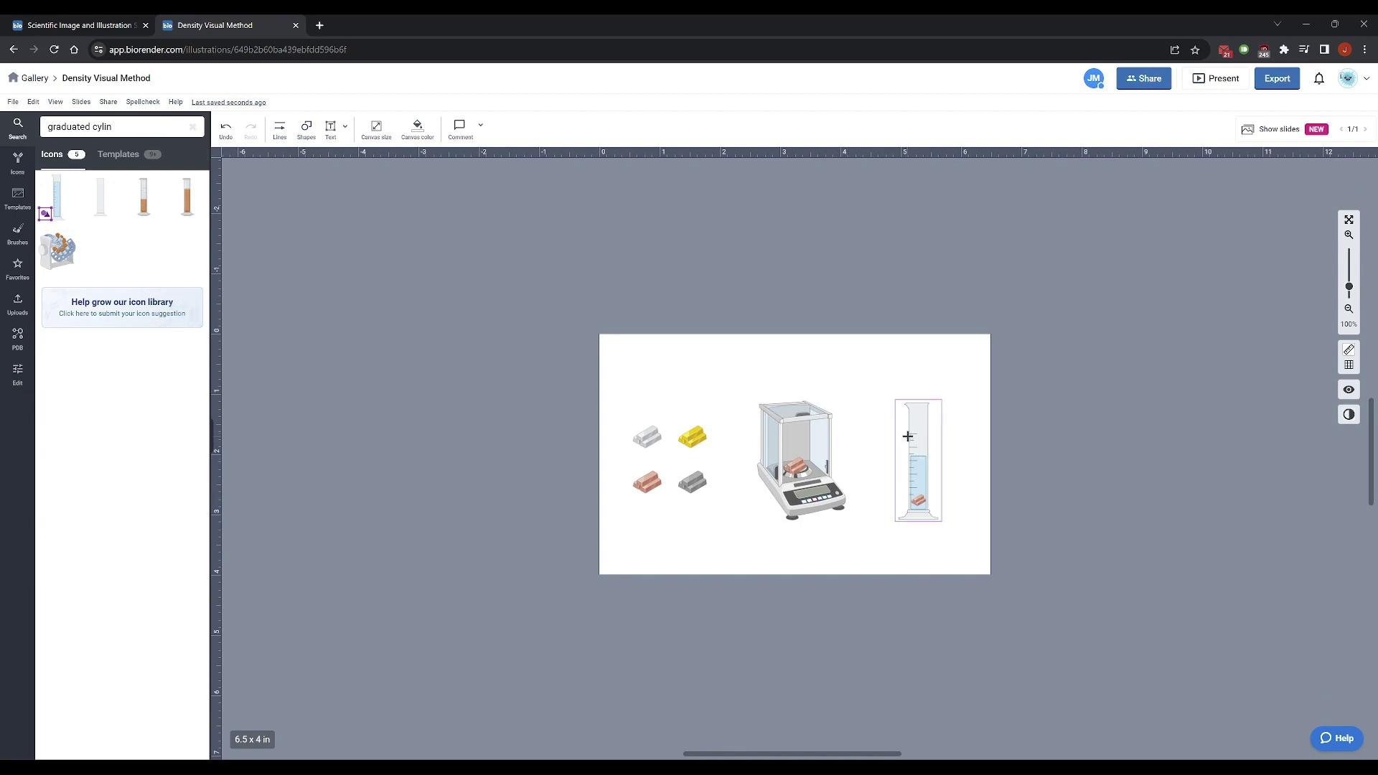
left_click(917, 459)
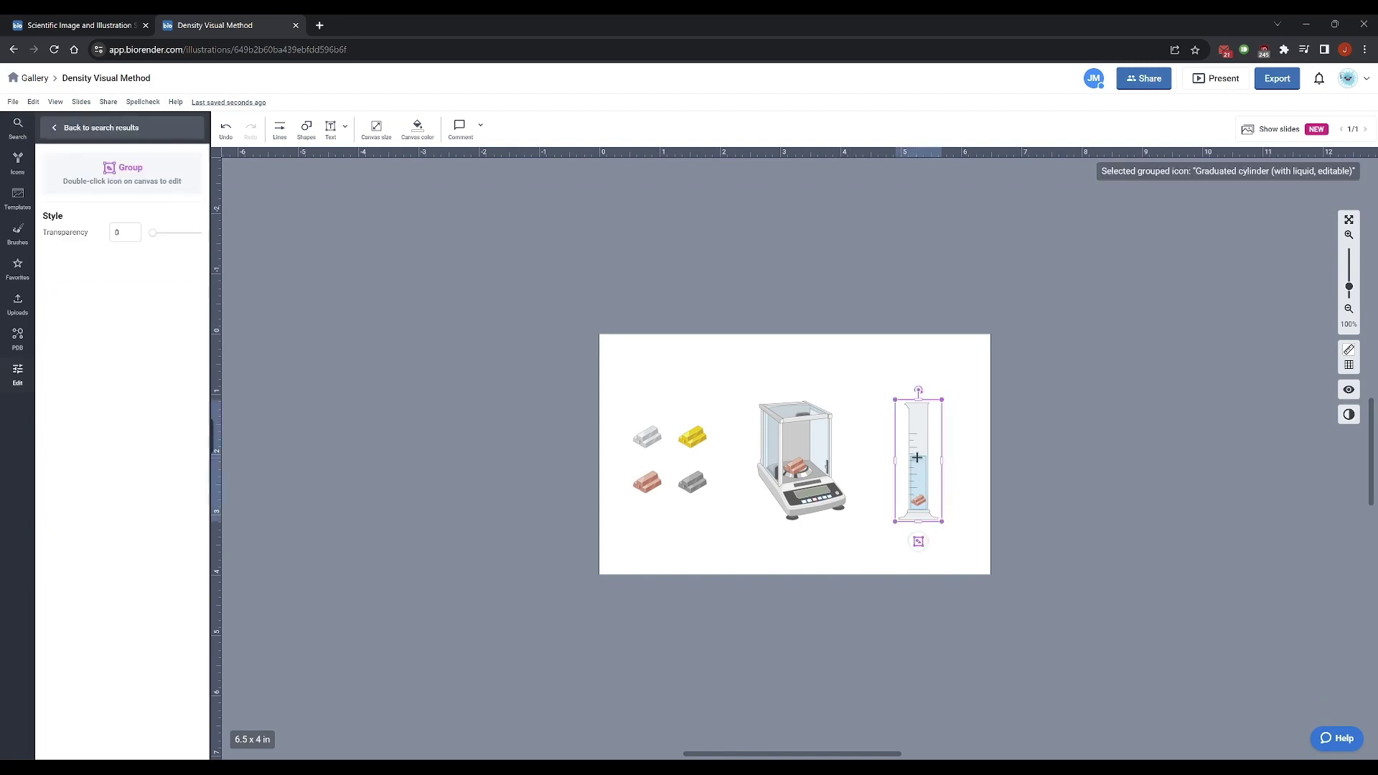
left_click(923, 506)
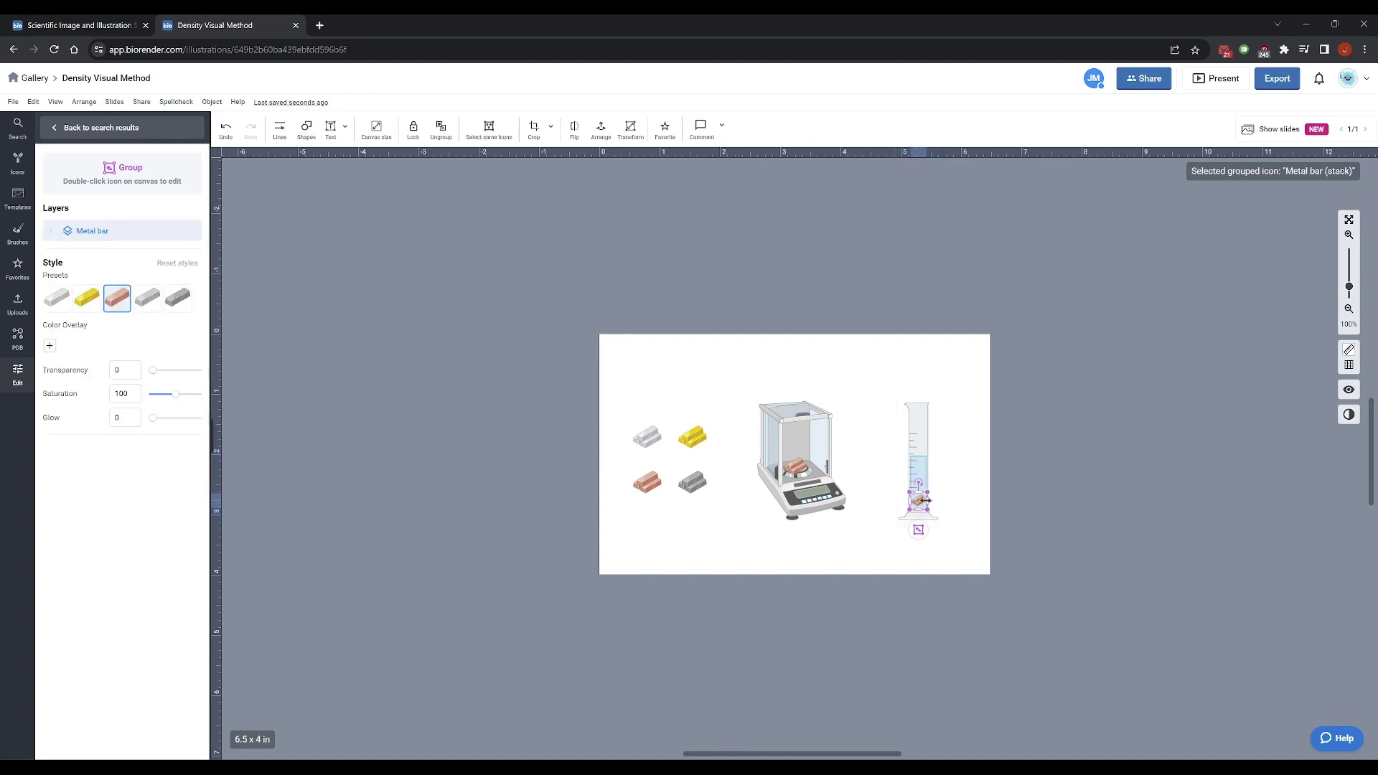
double_click(925, 463)
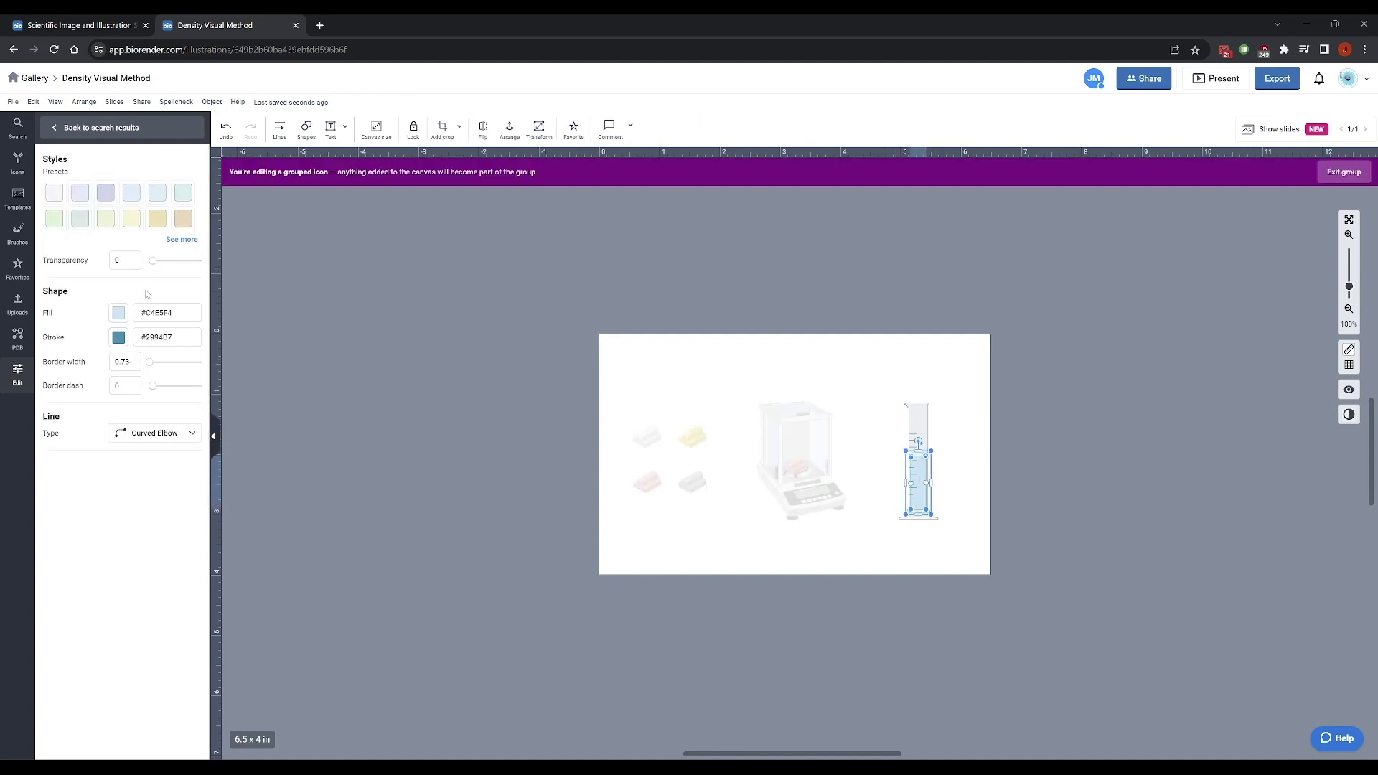
left_click(499, 338)
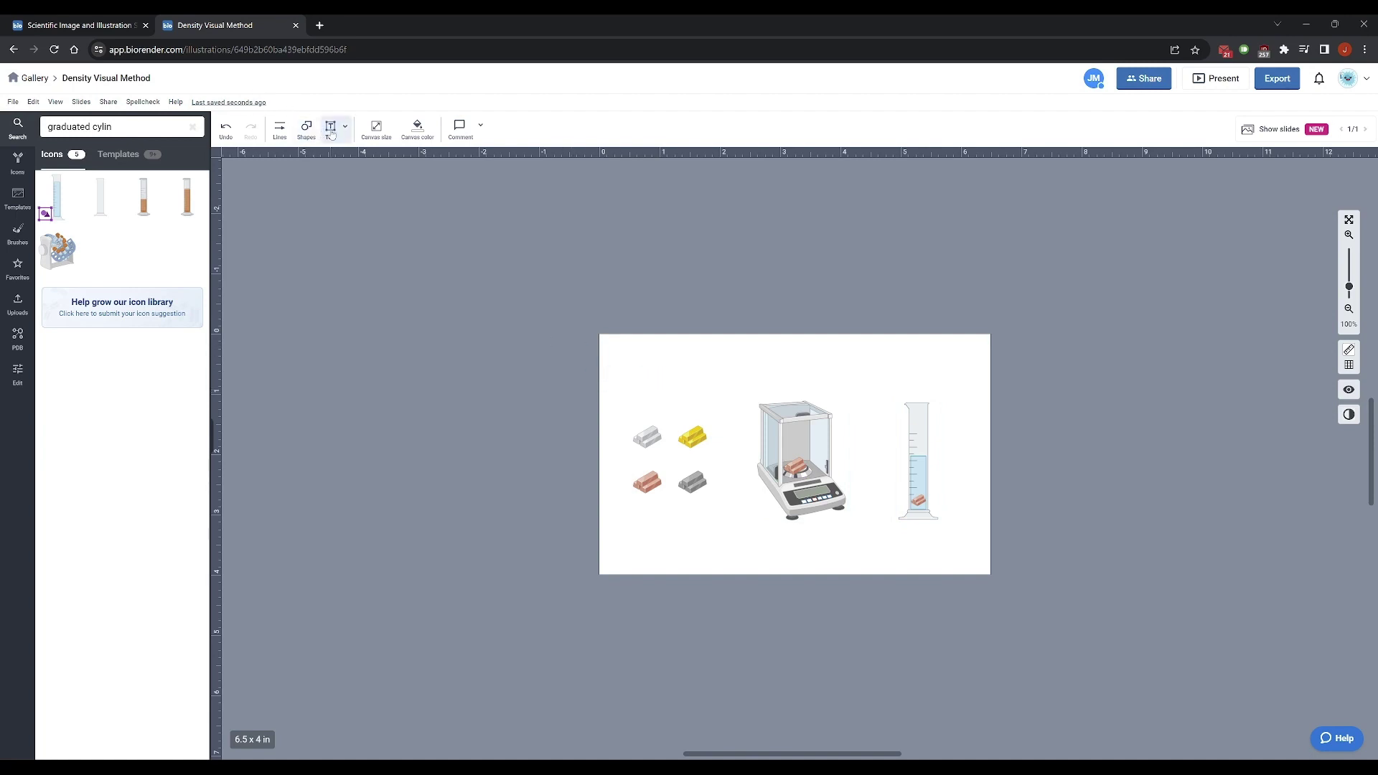
Choose a straight arrow style from the Lines > Arrows list
left_click(279, 129)
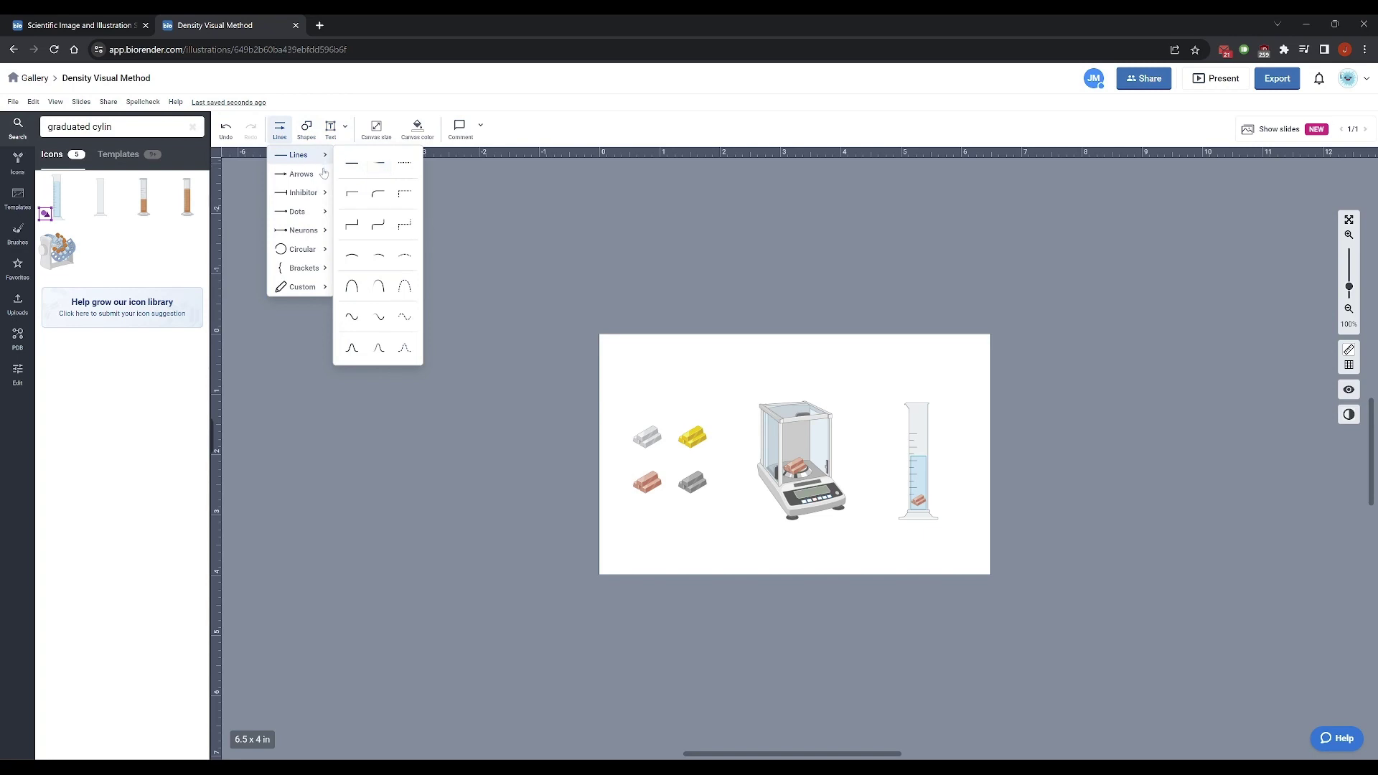
mouse_move(324, 177)
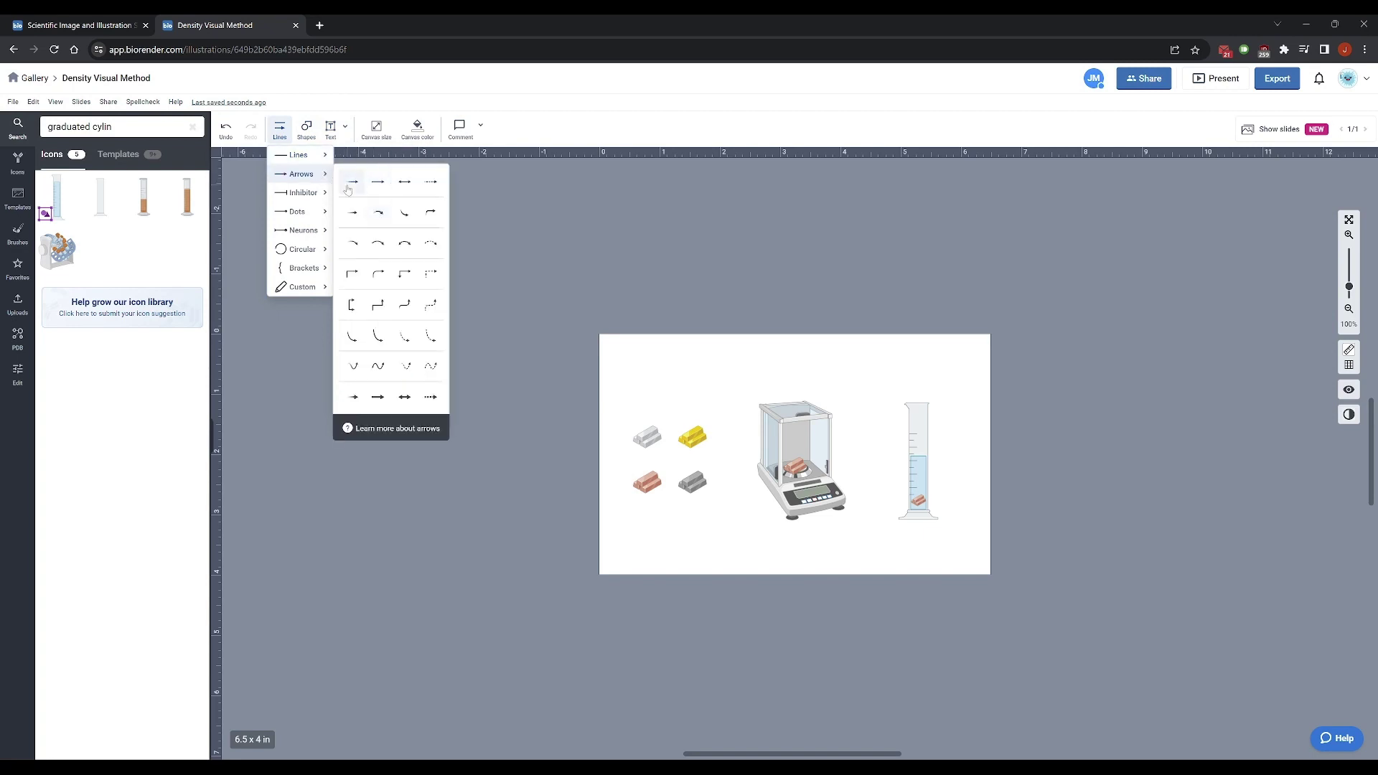
left_click(280, 131)
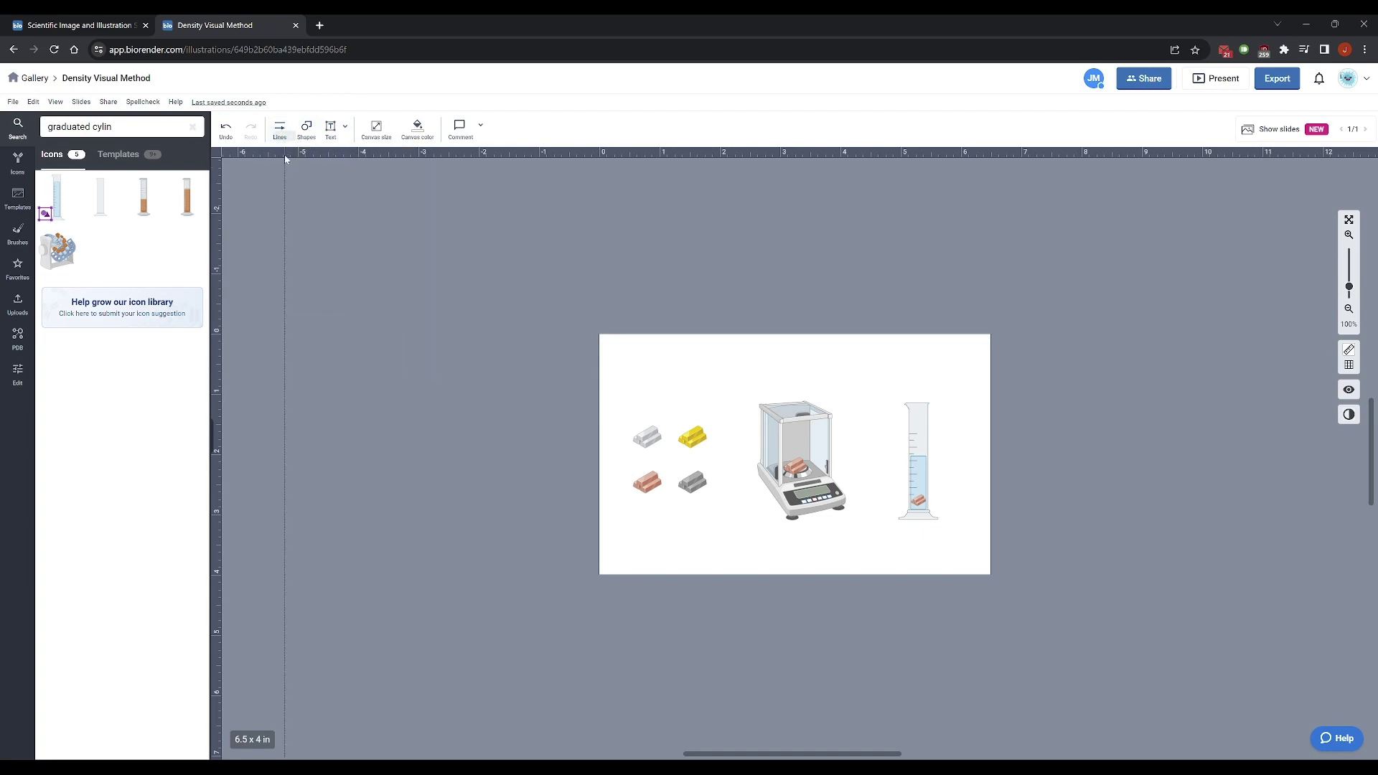
left_click(285, 131)
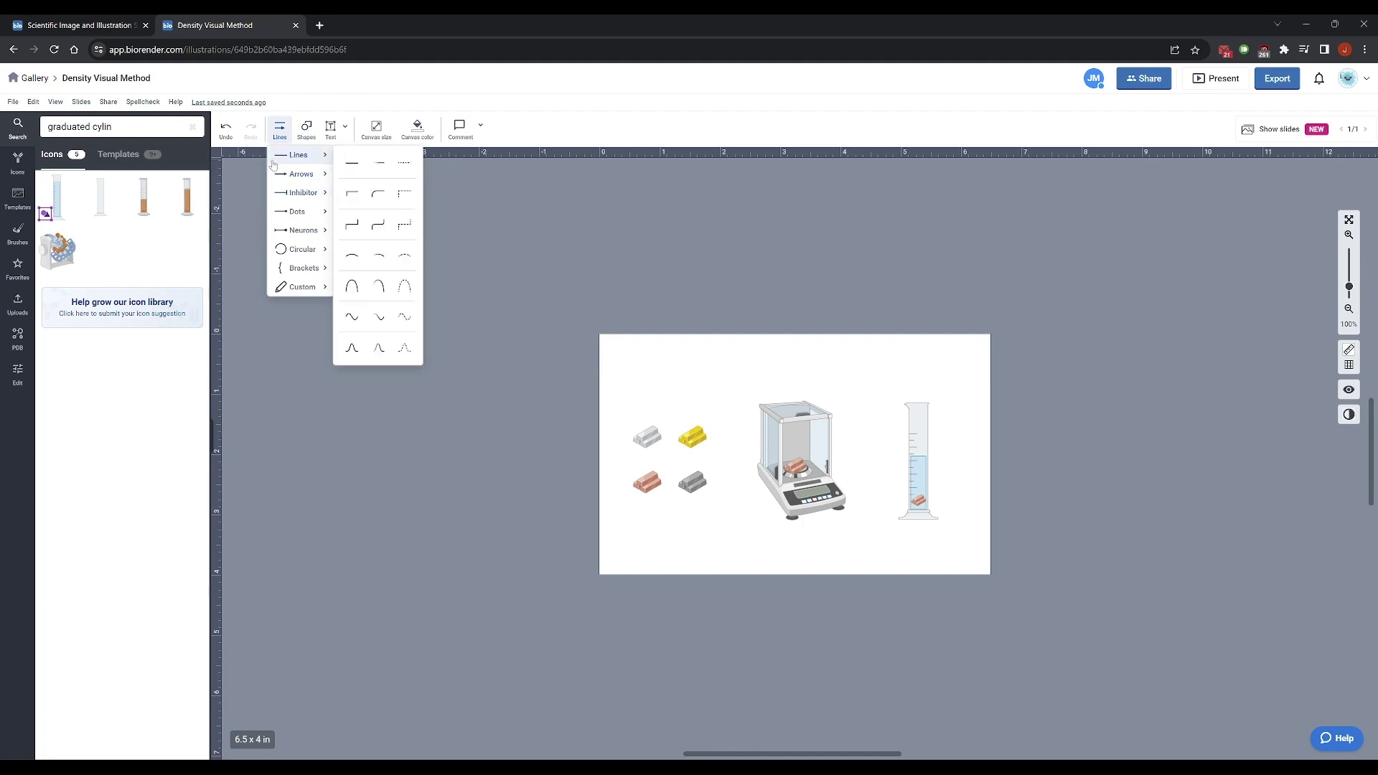
left_click(280, 133)
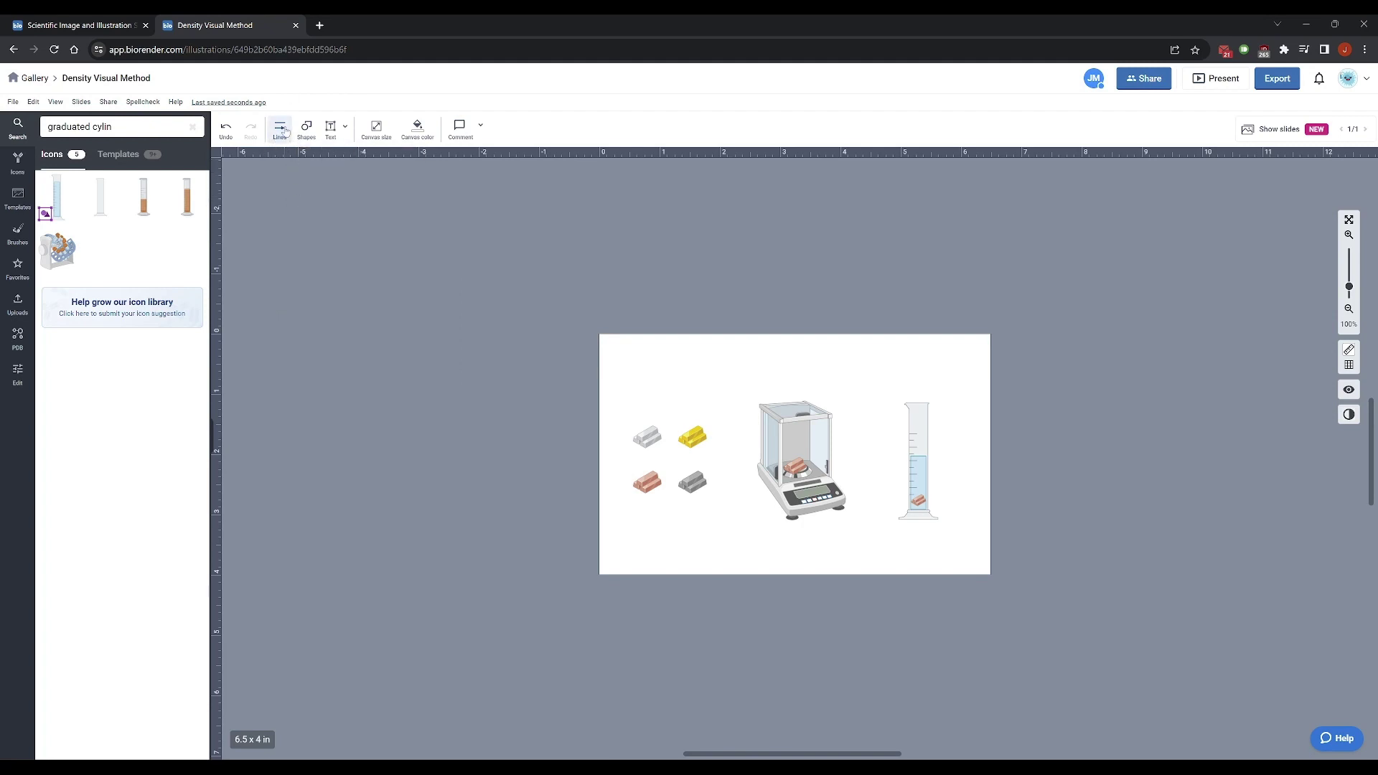
left_click(284, 131)
mouse_move(311, 173)
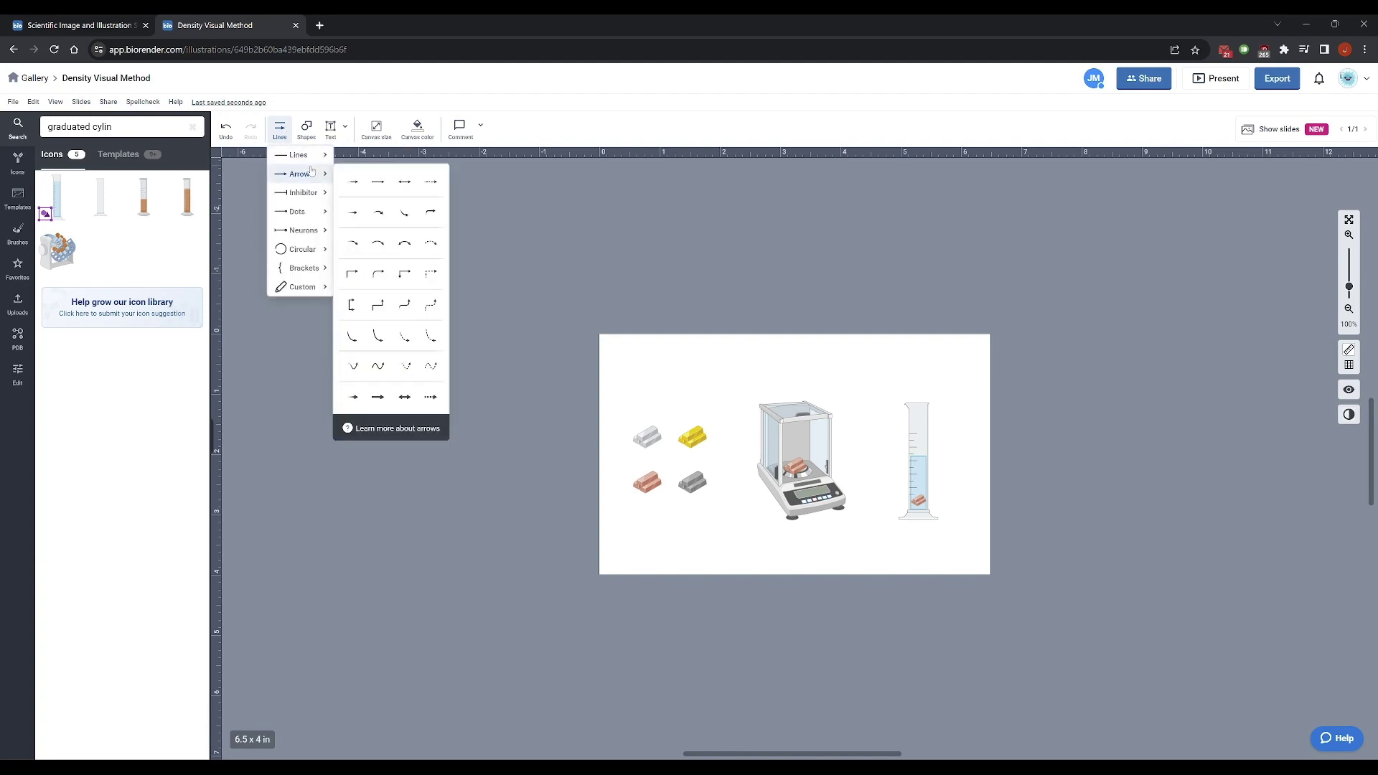
left_click(378, 181)
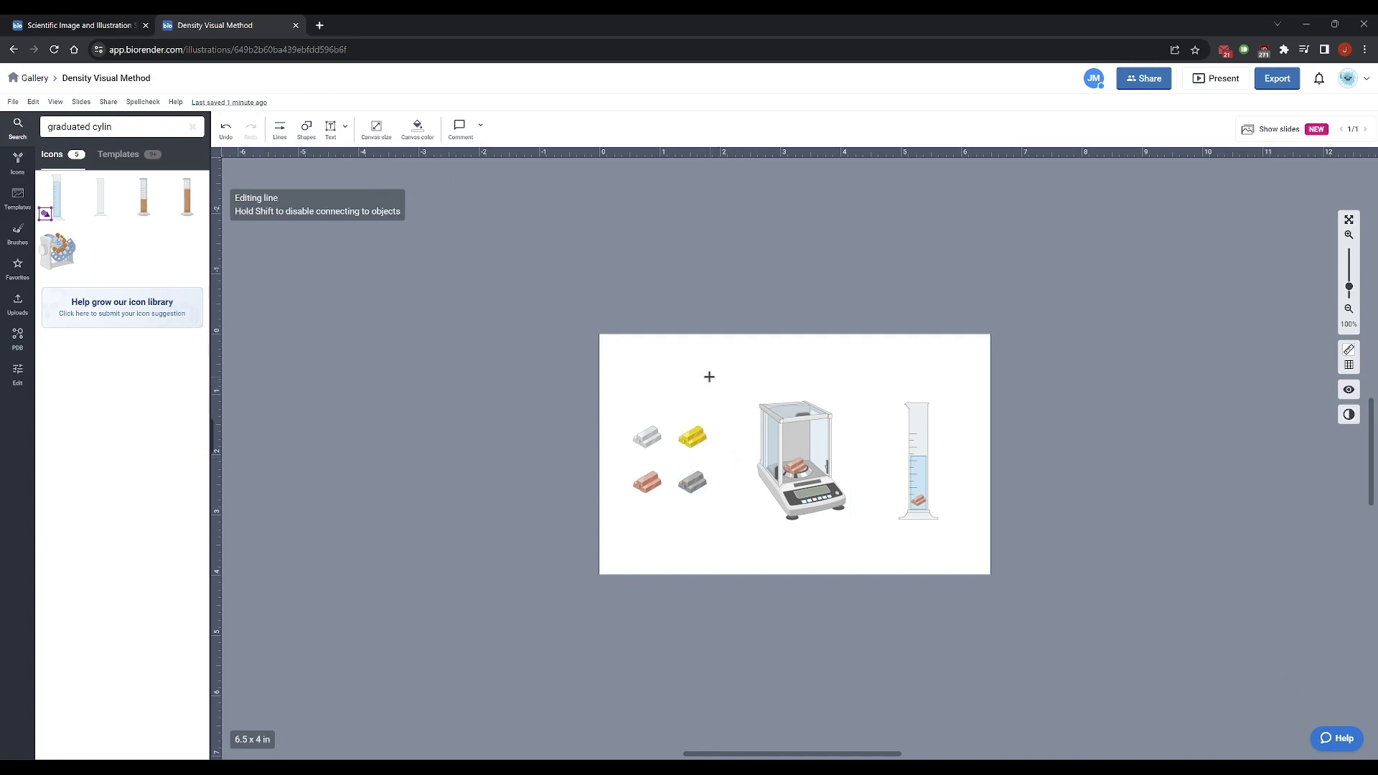
Draw a straight arrow between the bars and balance, and copy it before the cylinder
mouse_move(709, 376)
left_mouse_down()
mouse_move(755, 376)
mouse_move(731, 383)
mouse_move(718, 356)
mouse_move(721, 372)
mouse_move(705, 370)
mouse_move(770, 376)
left_mouse_up()
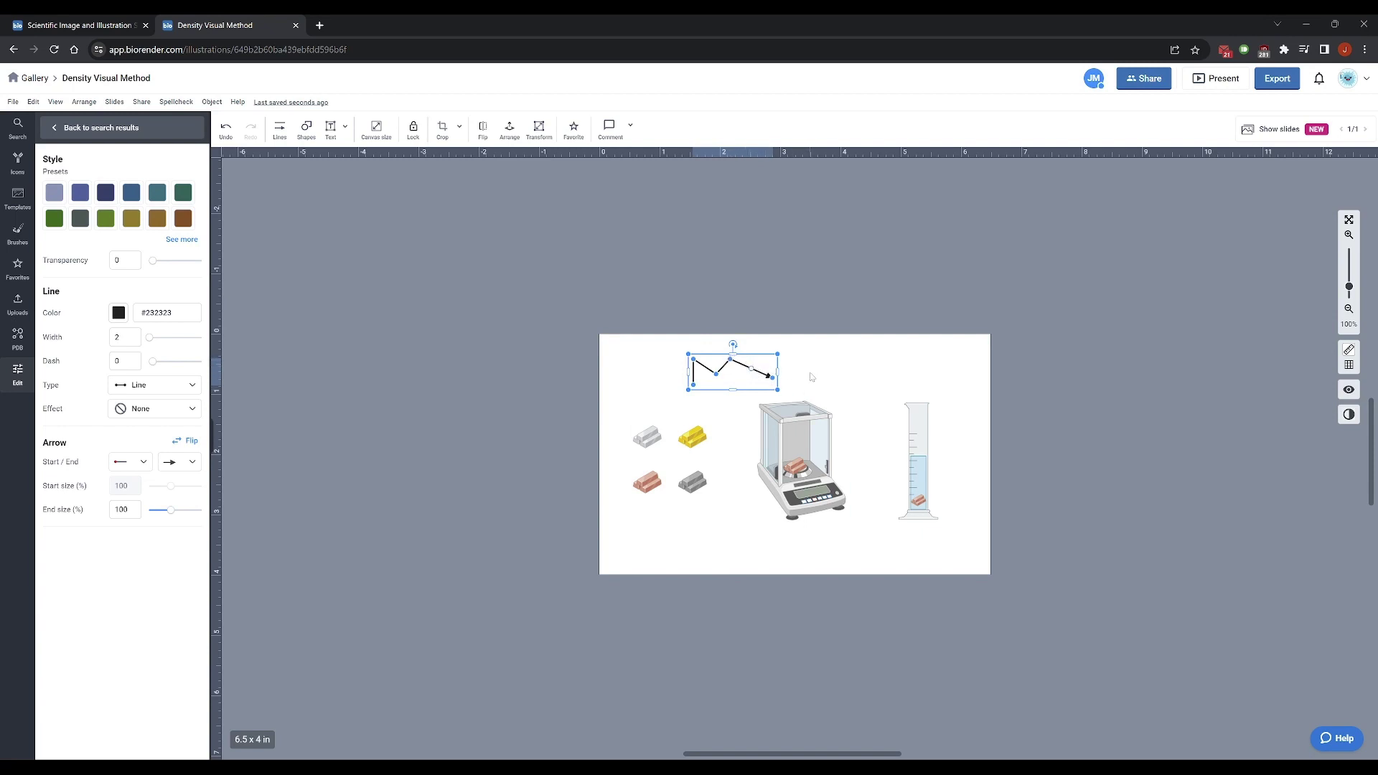
key("ctrl+z")
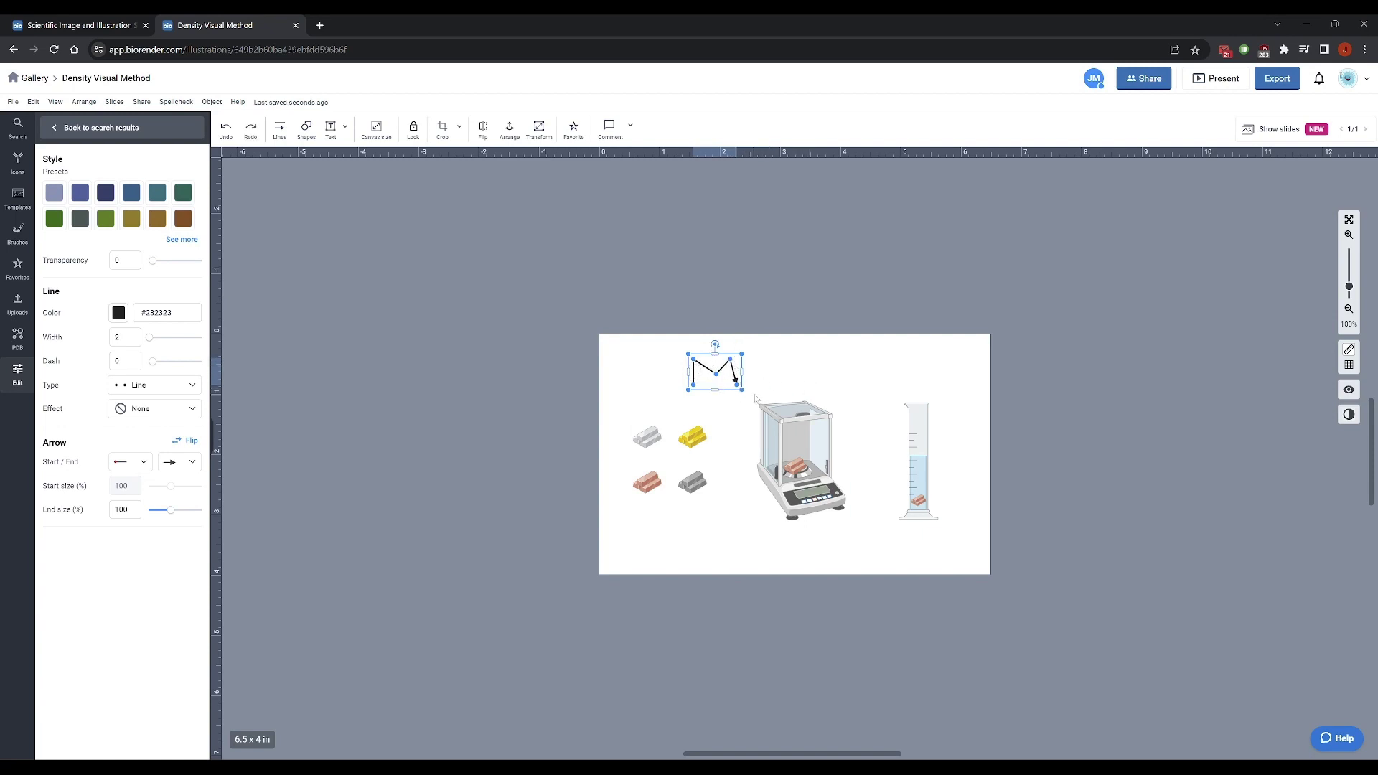
key("ctrl+z")
key("ctrl+z")
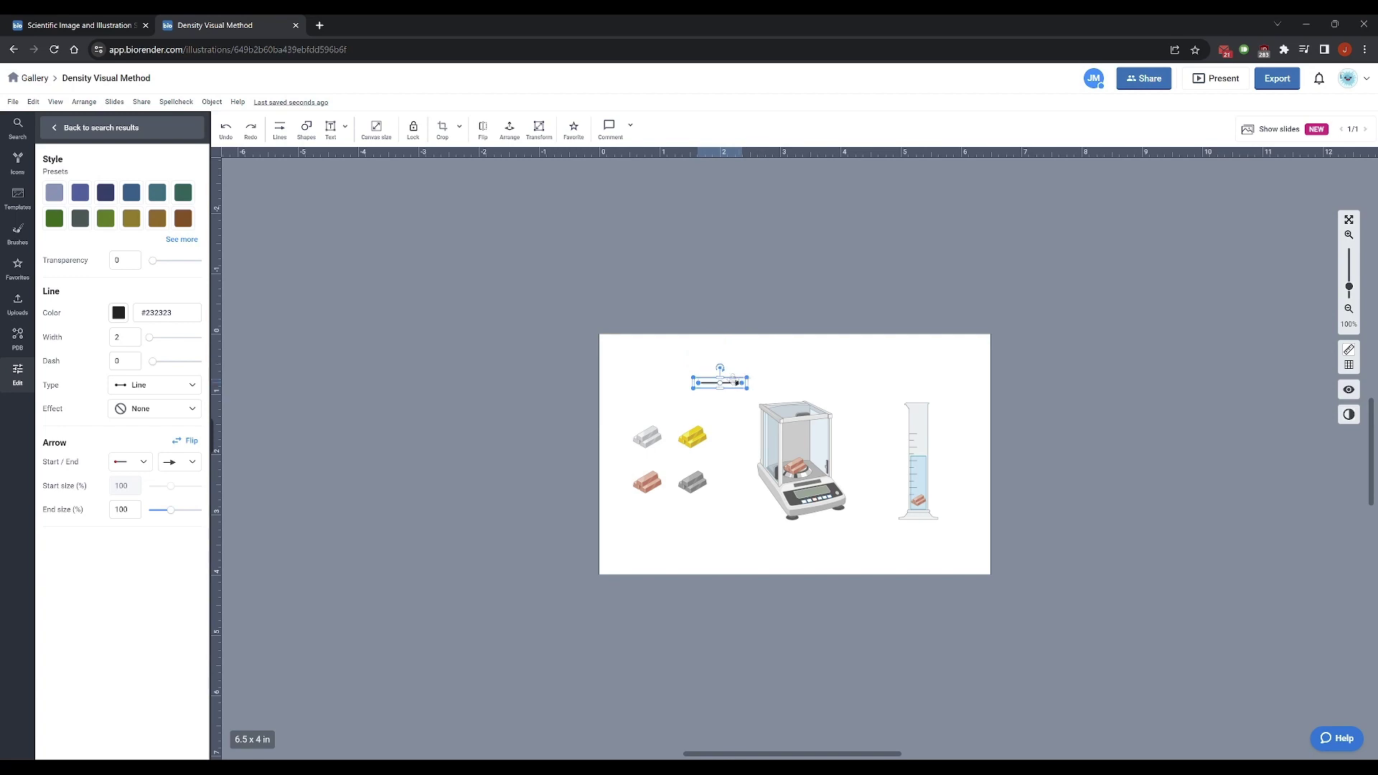
left_click_drag(732, 379, 741, 456)
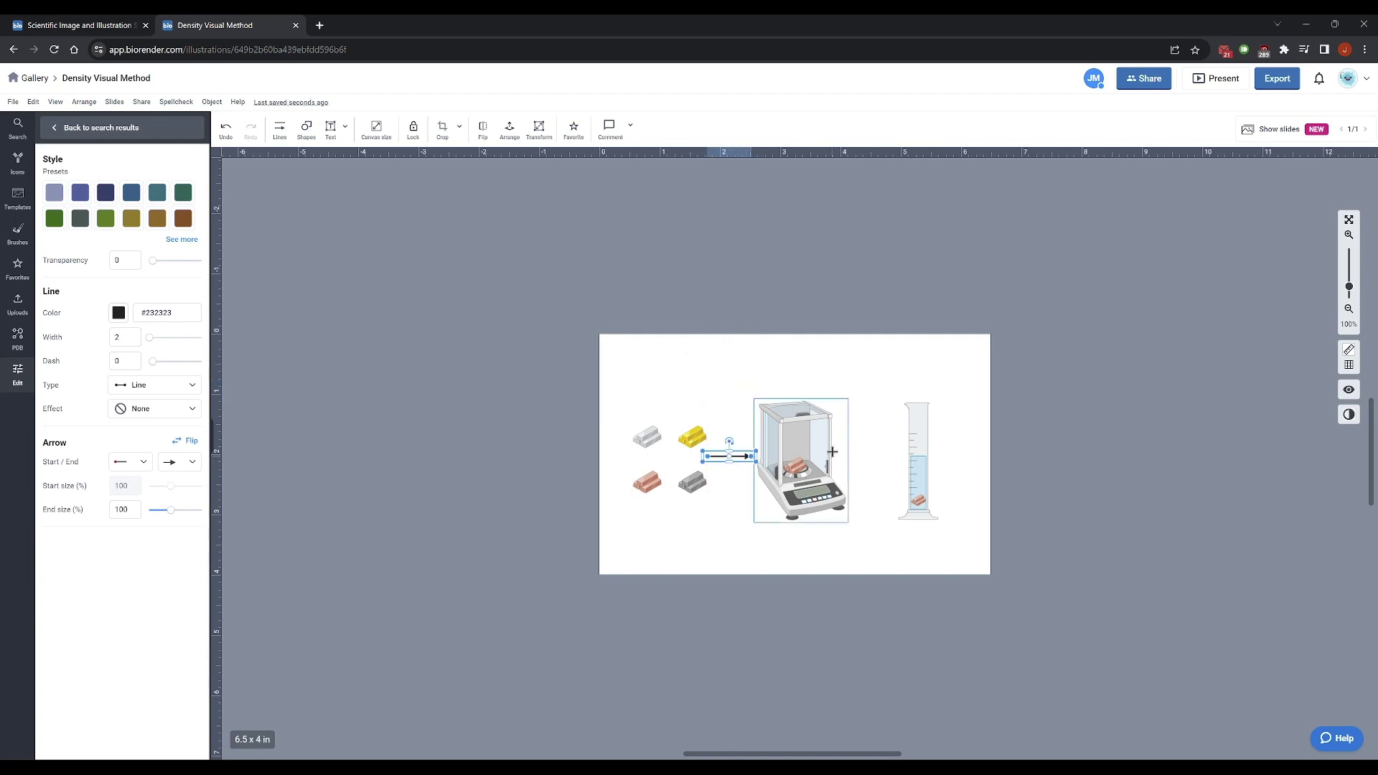
left_click_drag(726, 461, 863, 459)
left_click(870, 380)
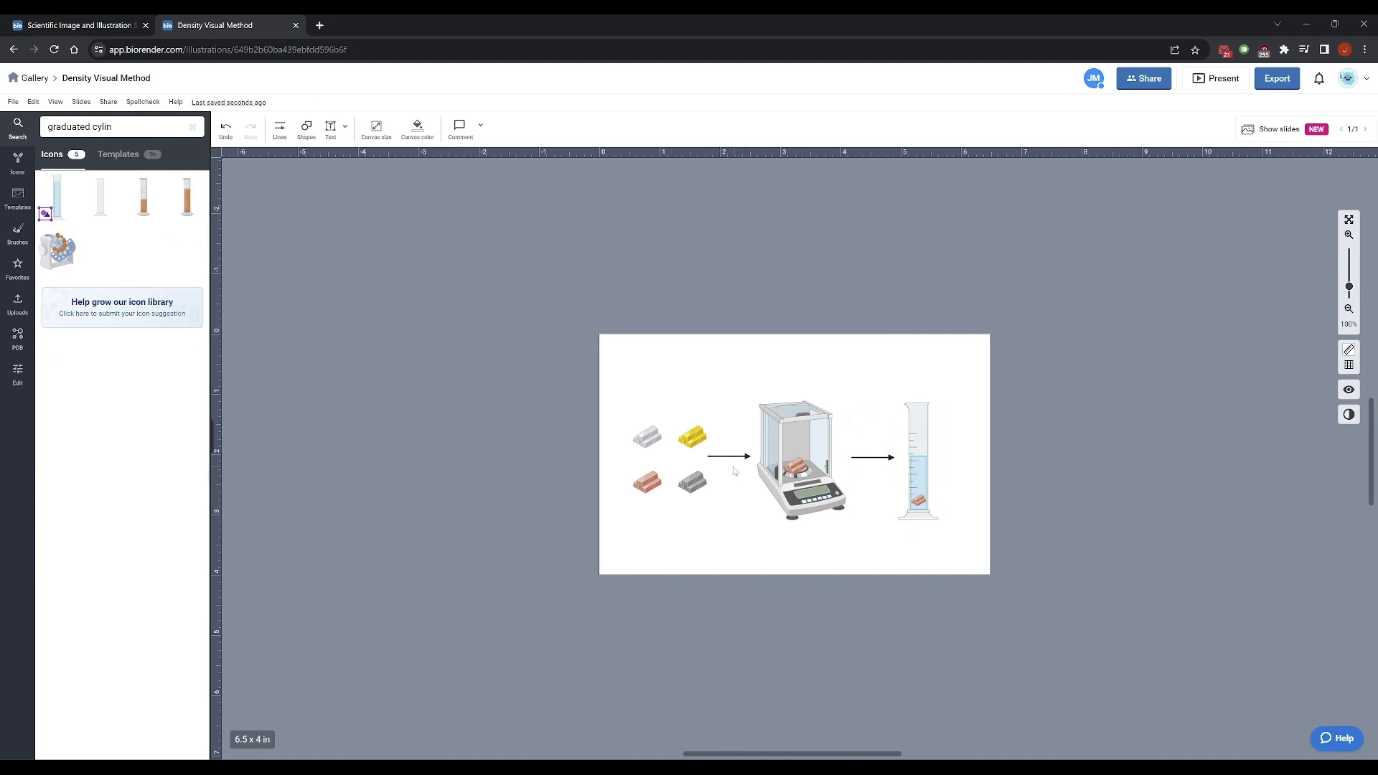
left_click_drag(603, 373, 944, 552)
Group the graduated cylinder with the metal bar inside it
right_click(911, 472)
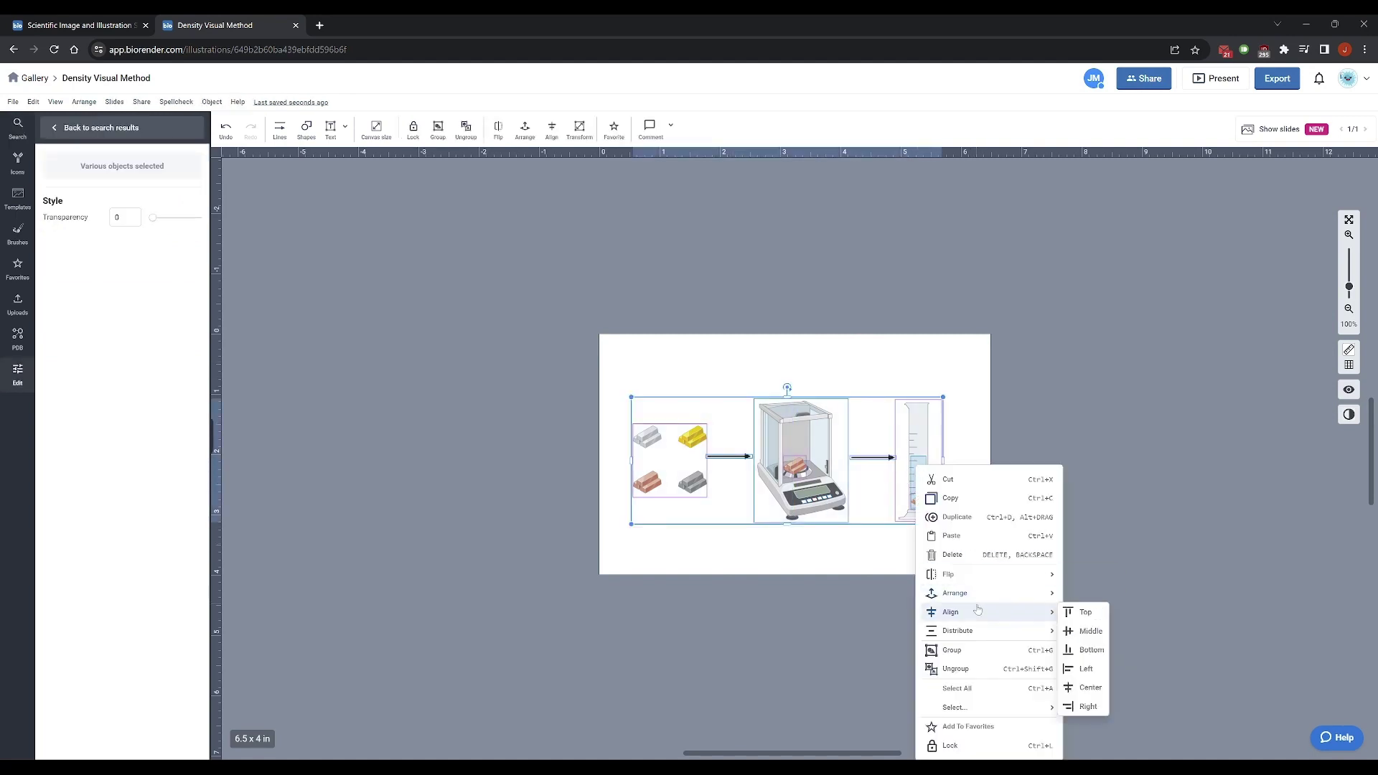
mouse_move(1044, 613)
left_click(1070, 630)
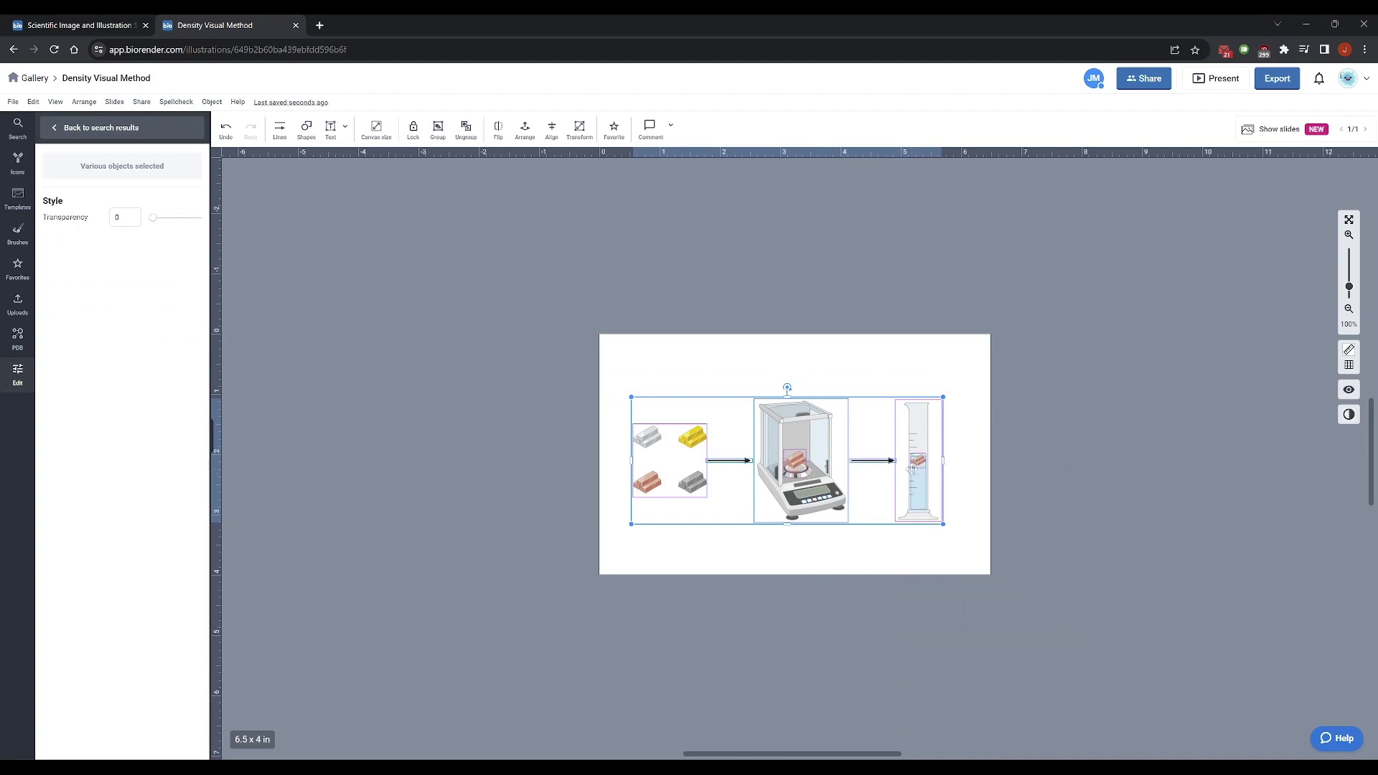
key("ctrl+z")
left_click(988, 471)
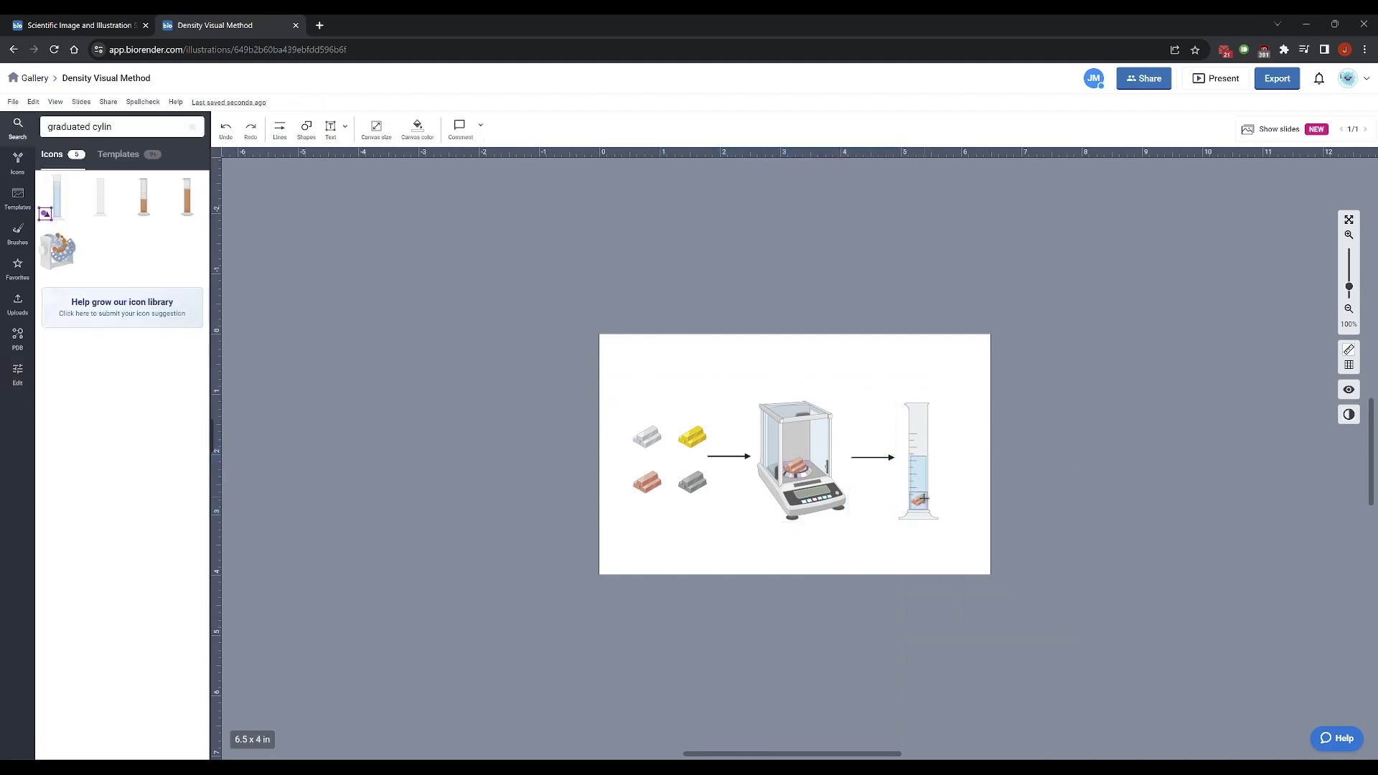
left_click(920, 500)
right_click(916, 486)
mouse_move(1008, 627)
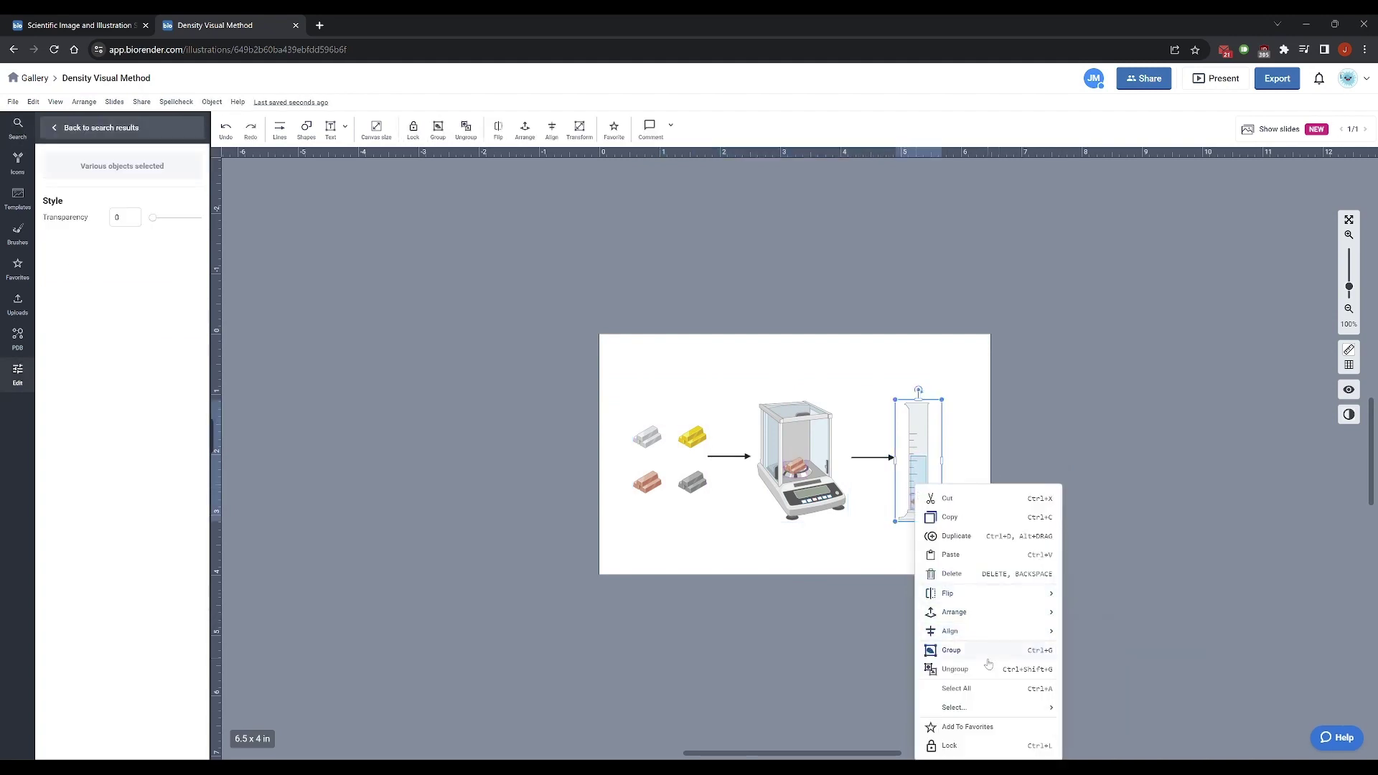
left_click(950, 650)
Group the balance with the metal bar resting on it
left_click(747, 546)
left_click(797, 495)
left_click(794, 466, "shift")
right_click(809, 465)
left_click(879, 636)
Align the whole row and distribute the bars, arrows, balance and cylinder horizontally
left_click_drag(990, 573, 599, 336)
right_click(889, 456)
mouse_move(957, 591)
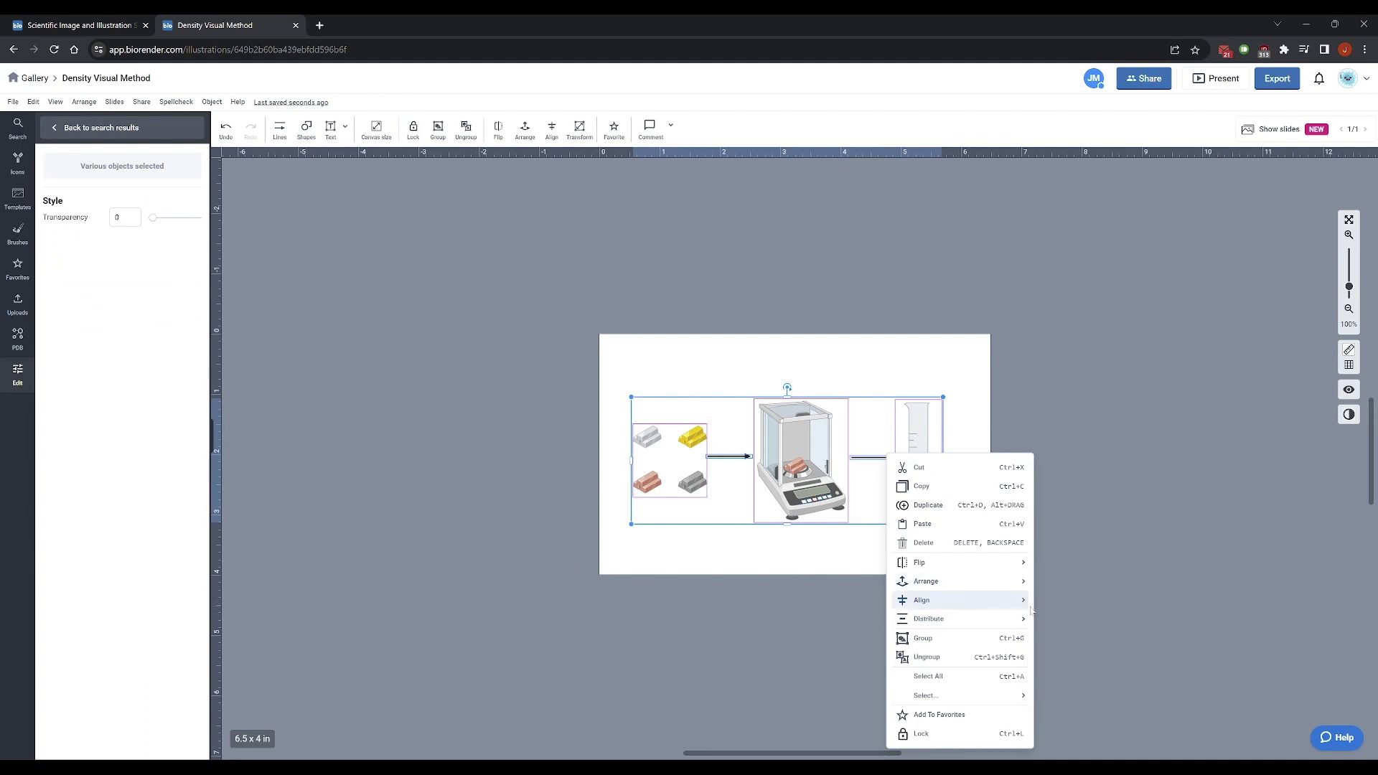
left_click(1058, 619)
right_click(812, 460)
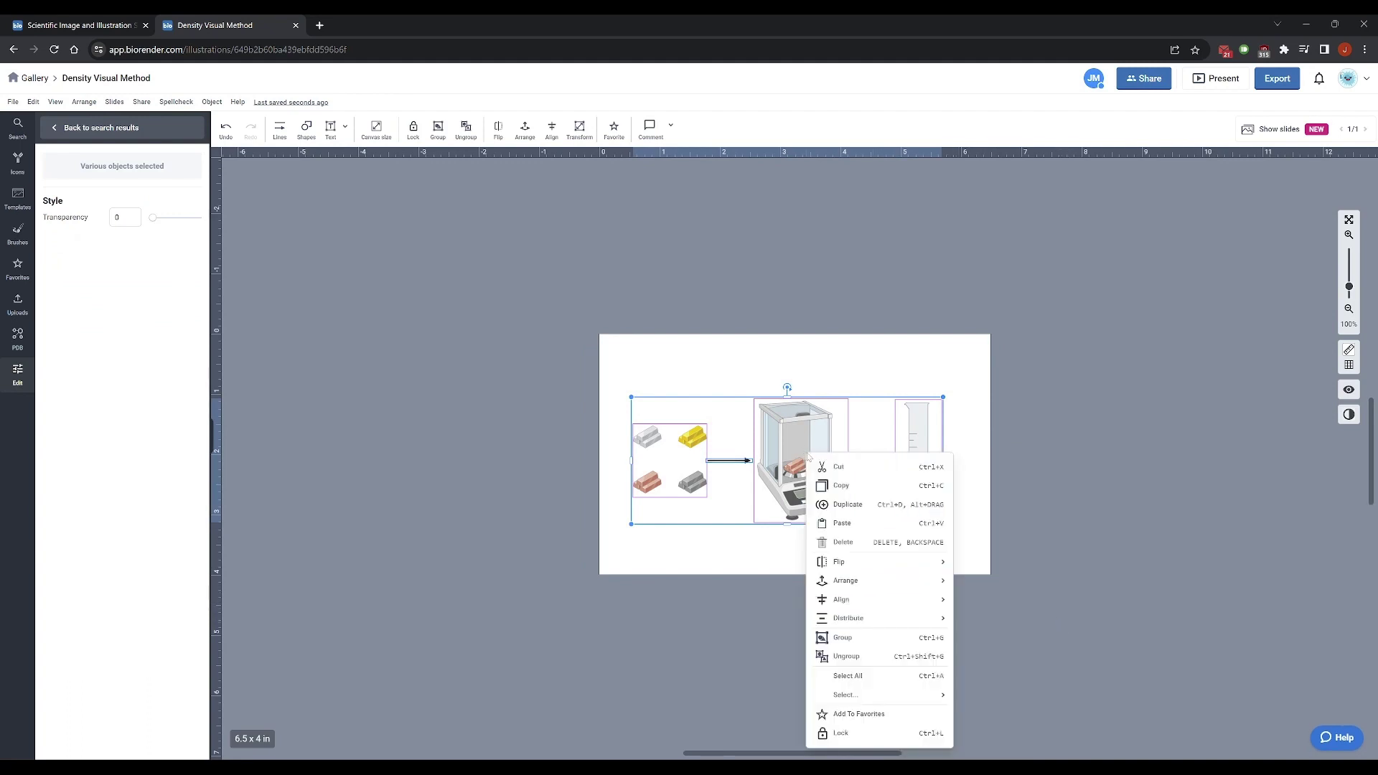
mouse_move(859, 621)
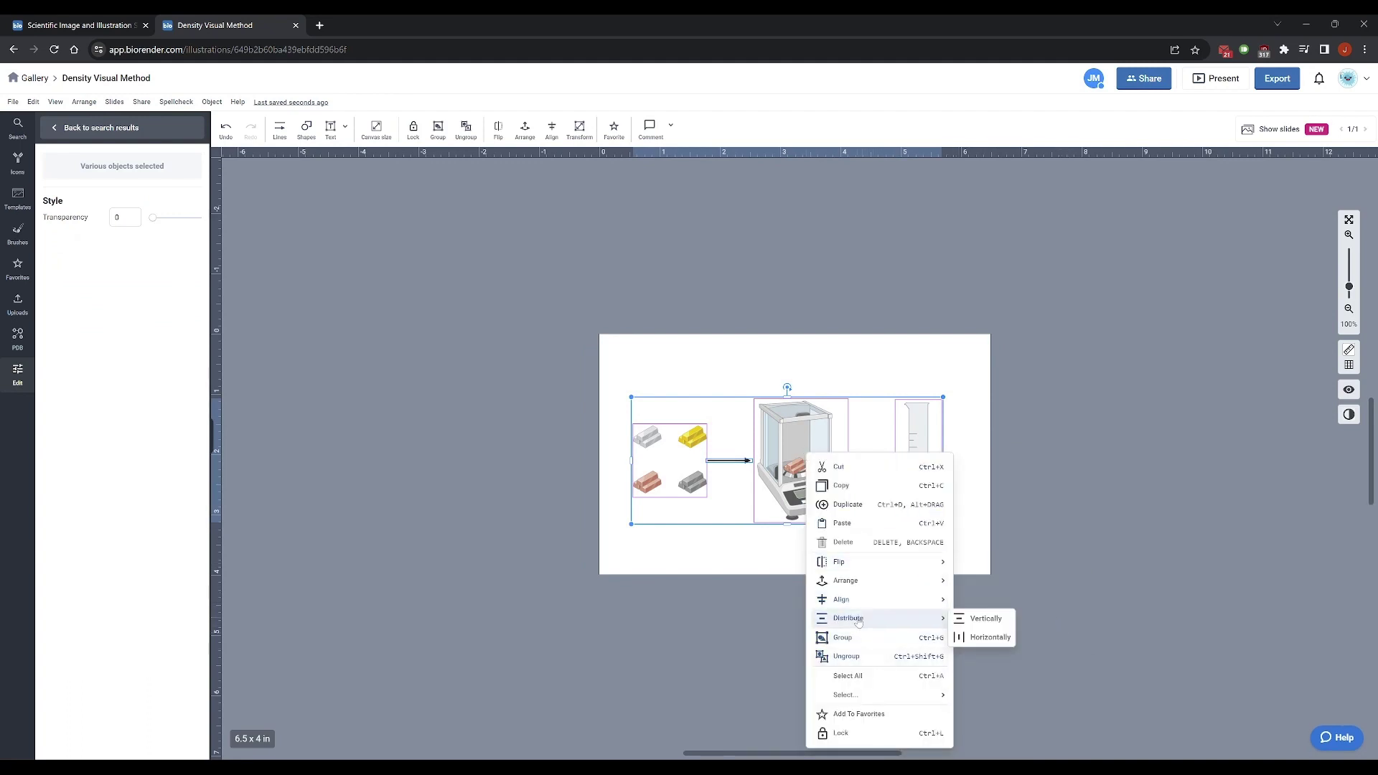
left_click(989, 637)
left_click(864, 586)
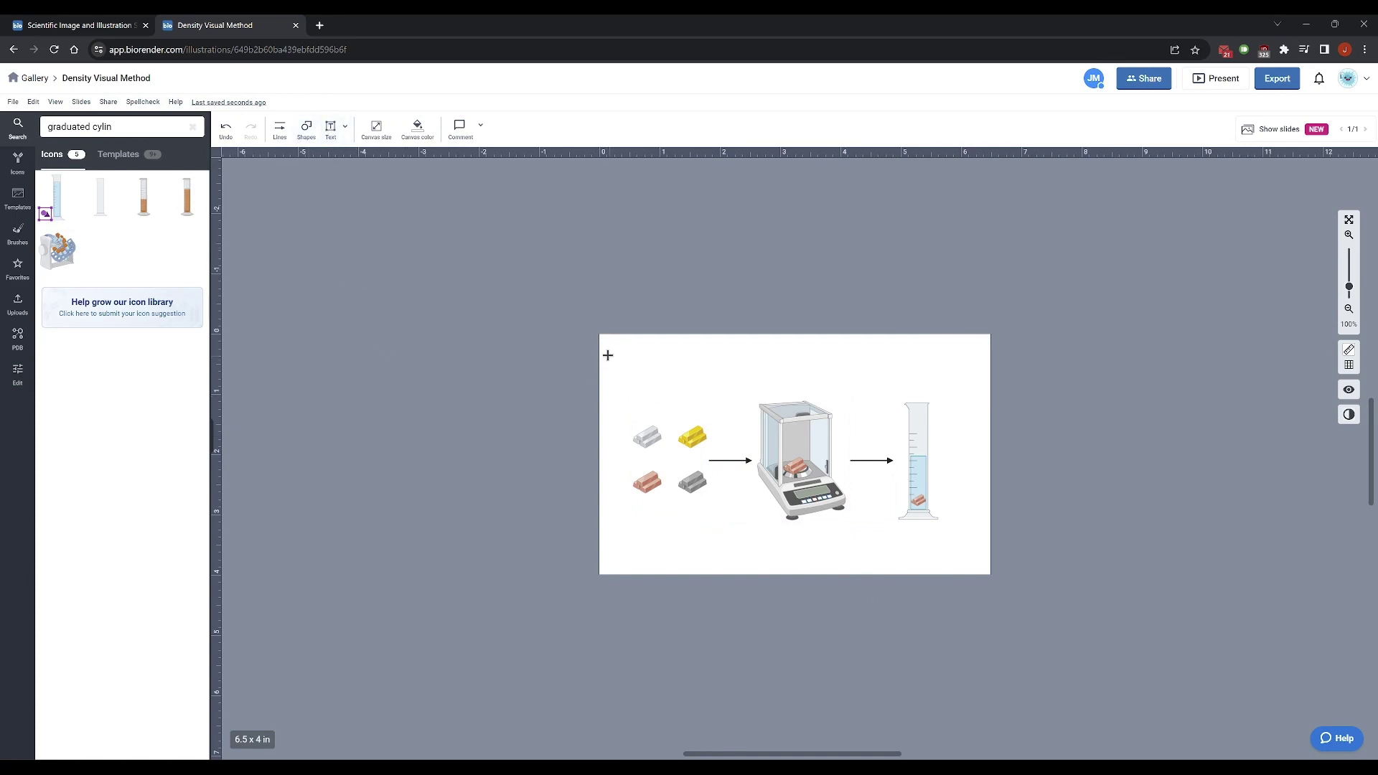
Add a plain 14pt text label below the metal bars
left_click(345, 127)
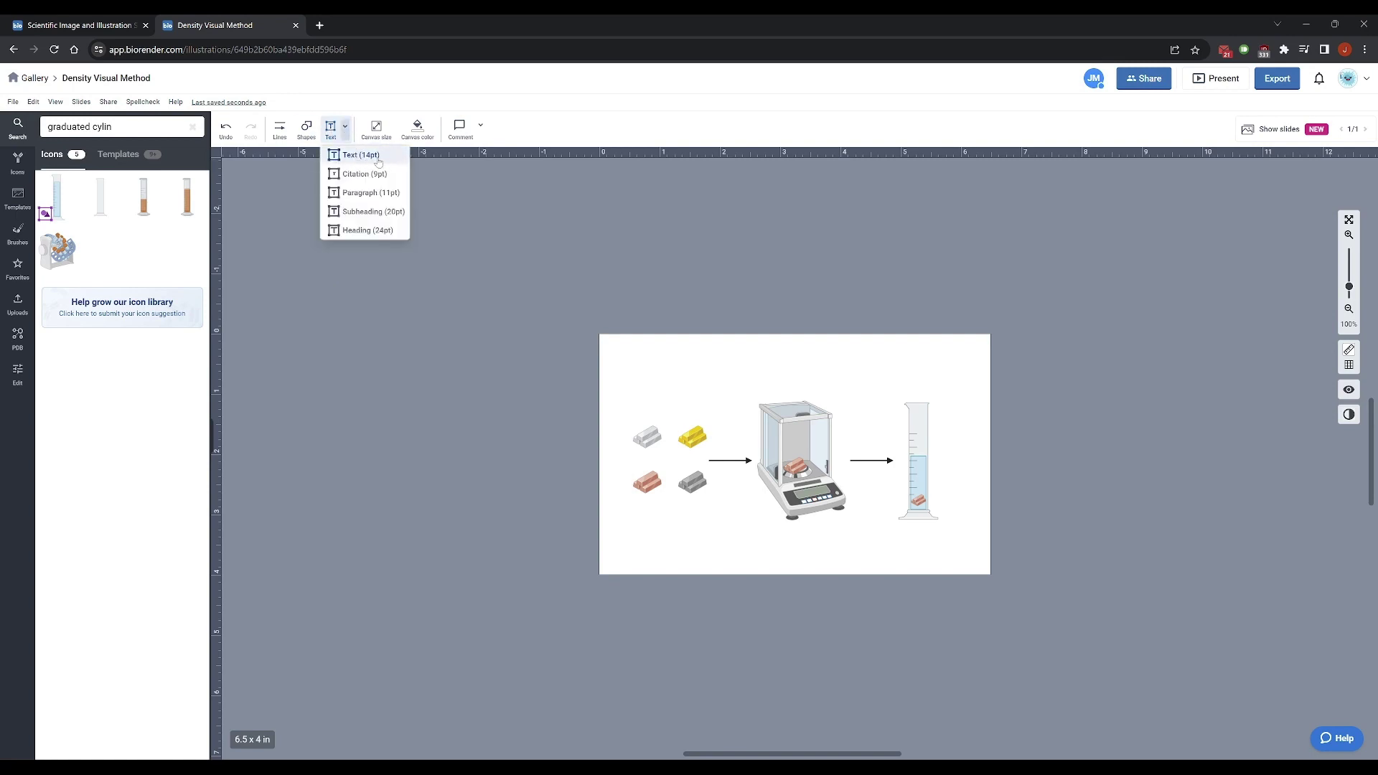
left_click(376, 155)
left_click(659, 532)
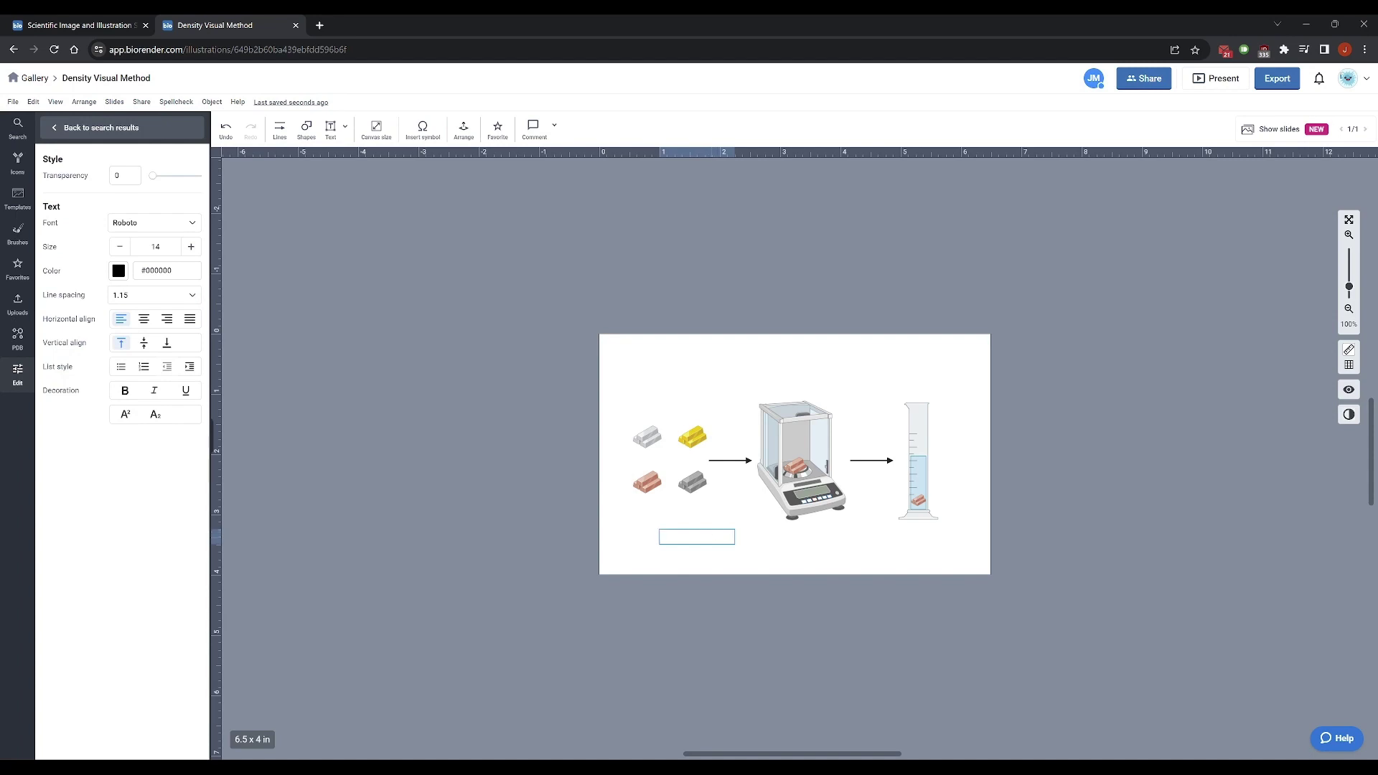
type("1")
key("BackSpace")
type("A")
left_click(761, 563)
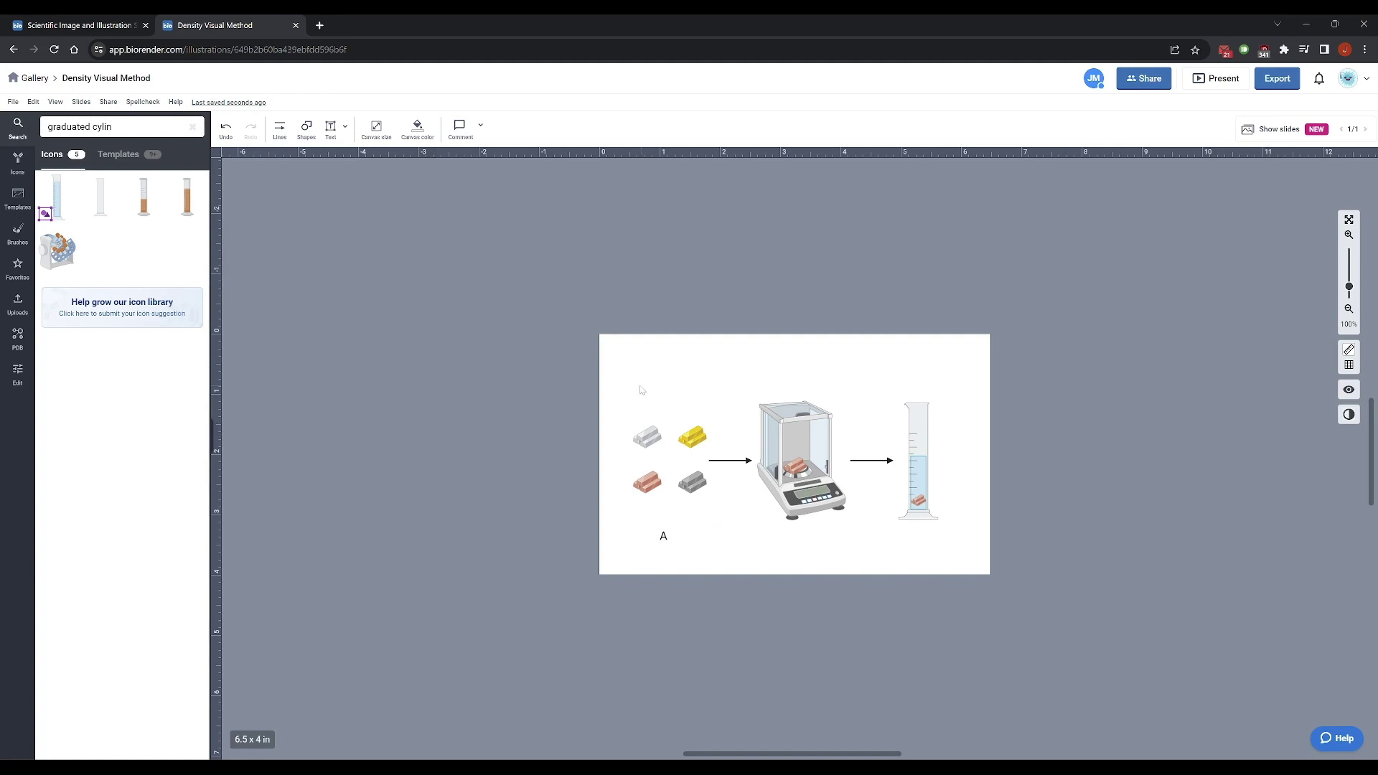
Move the illustration row up and to the right, leaving the label behind
left_click_drag(624, 382, 965, 548)
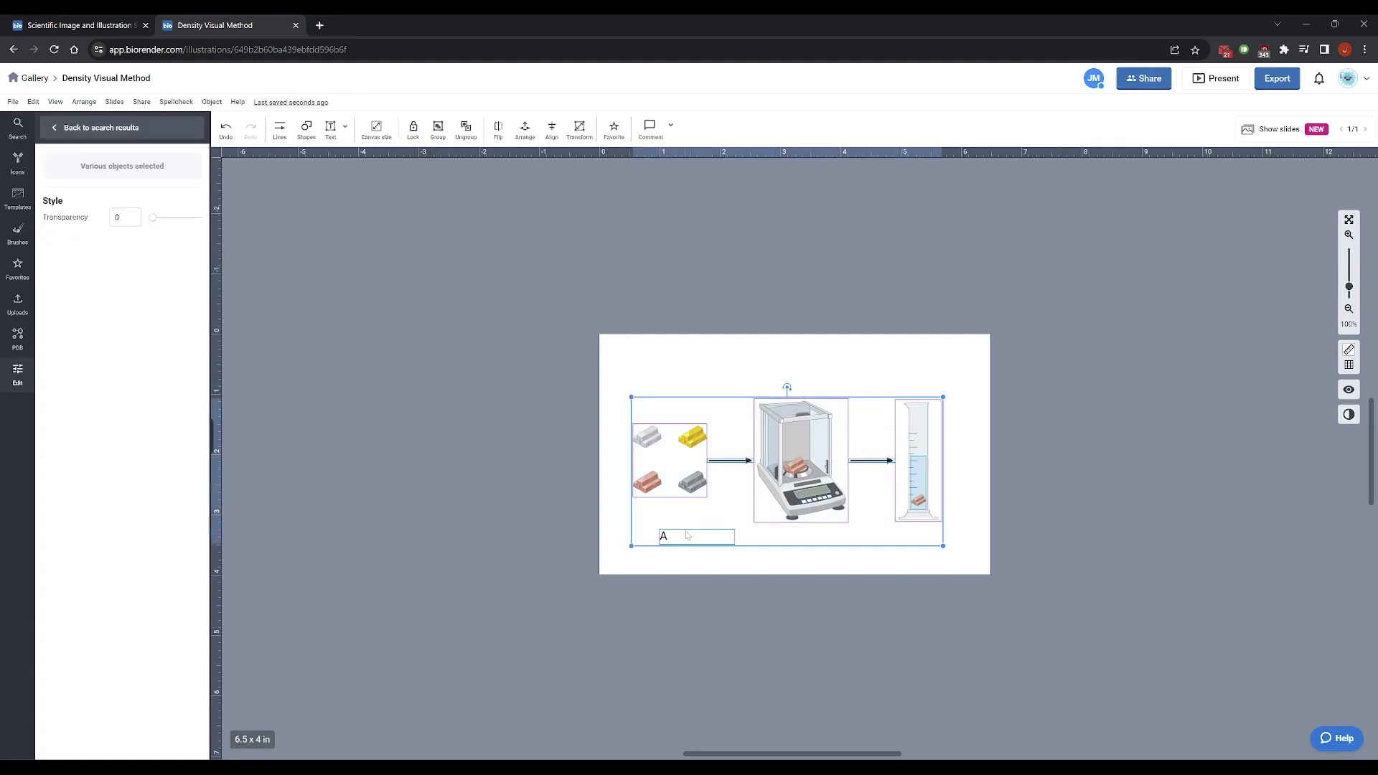
left_click_drag(615, 344, 970, 523)
left_click_drag(813, 462, 850, 406)
left_click(615, 534)
Make the label read 'Part A', narrow it, and place it left of the row
left_click(661, 535)
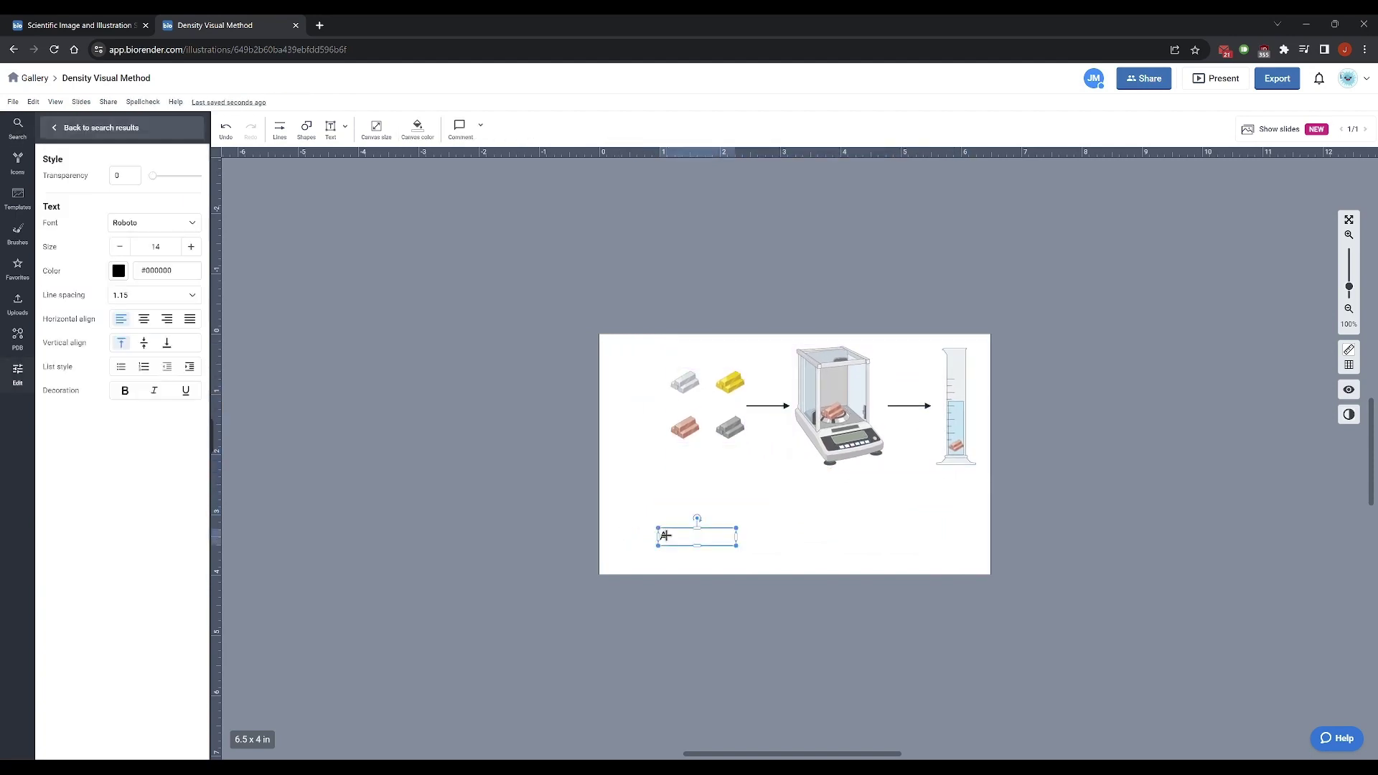
left_click(672, 542)
left_click(672, 542)
left_click(672, 542)
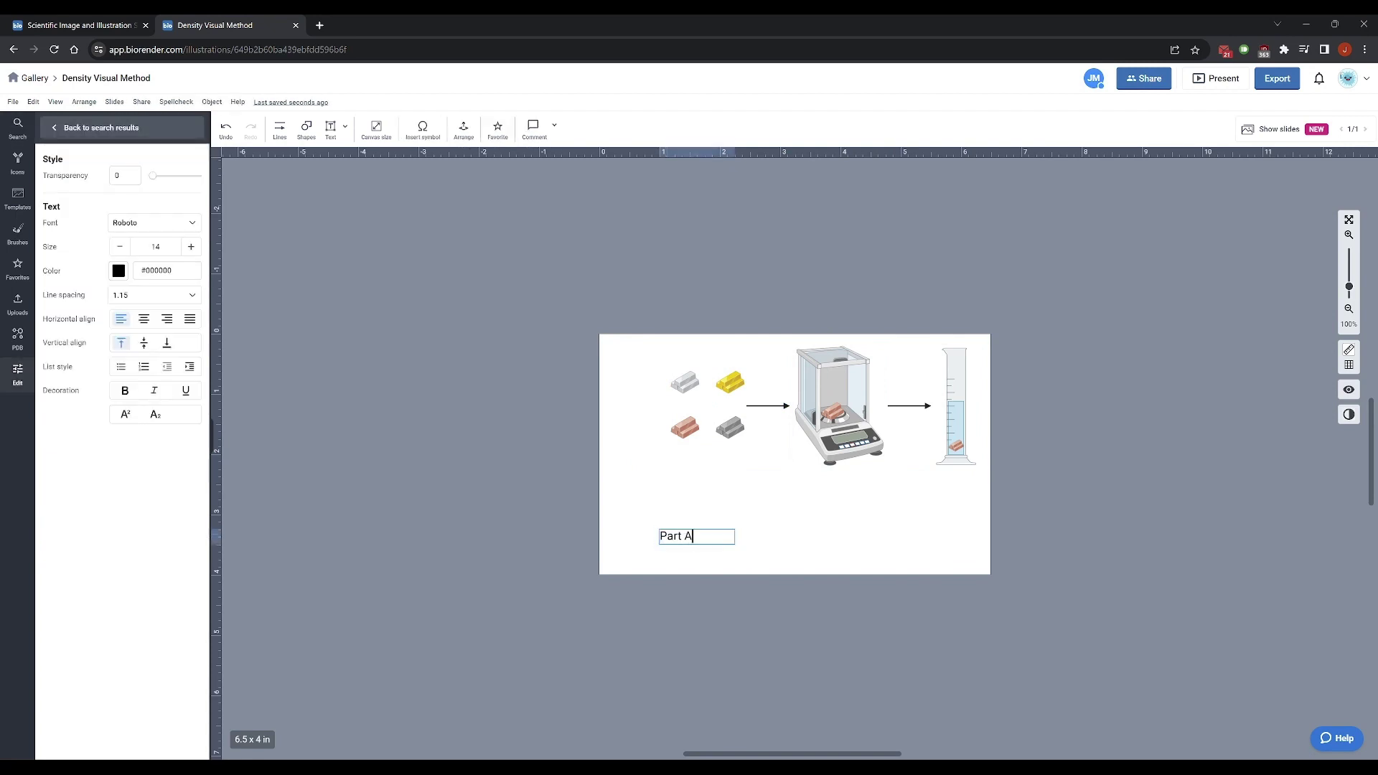
left_click(638, 516)
left_click(678, 537)
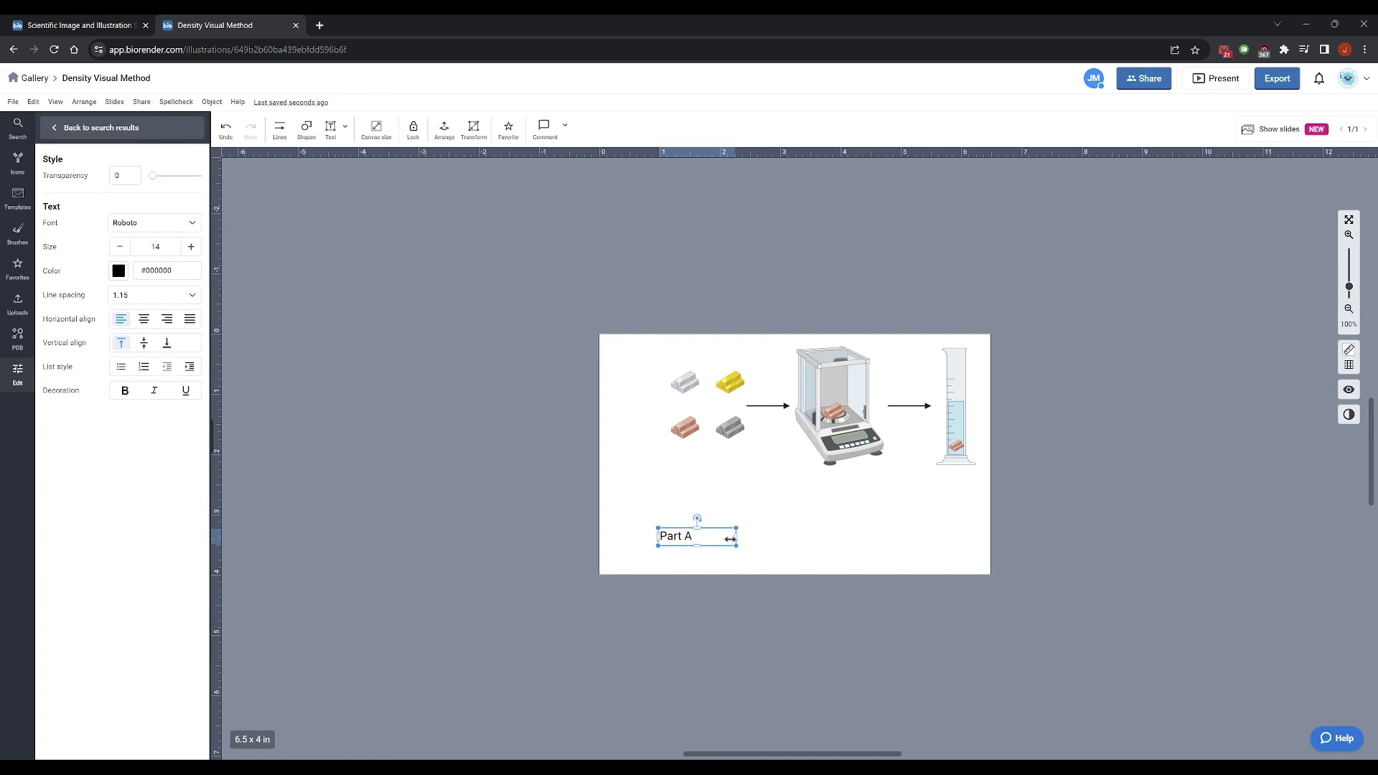
left_click_drag(735, 536, 644, 397)
left_click(690, 493)
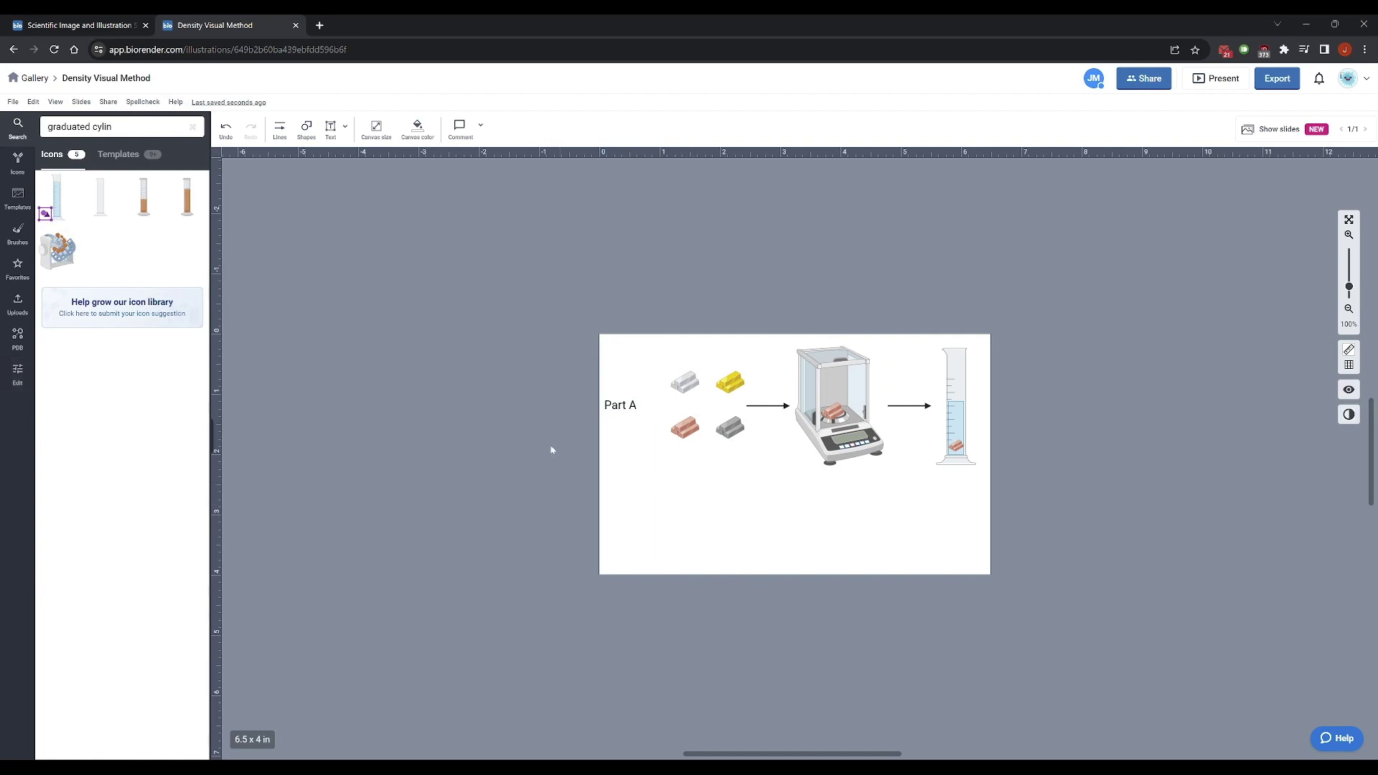
Add a narrow, centred '1' text label beneath the metal bars
left_click(345, 126)
left_click(355, 159)
left_click(687, 474)
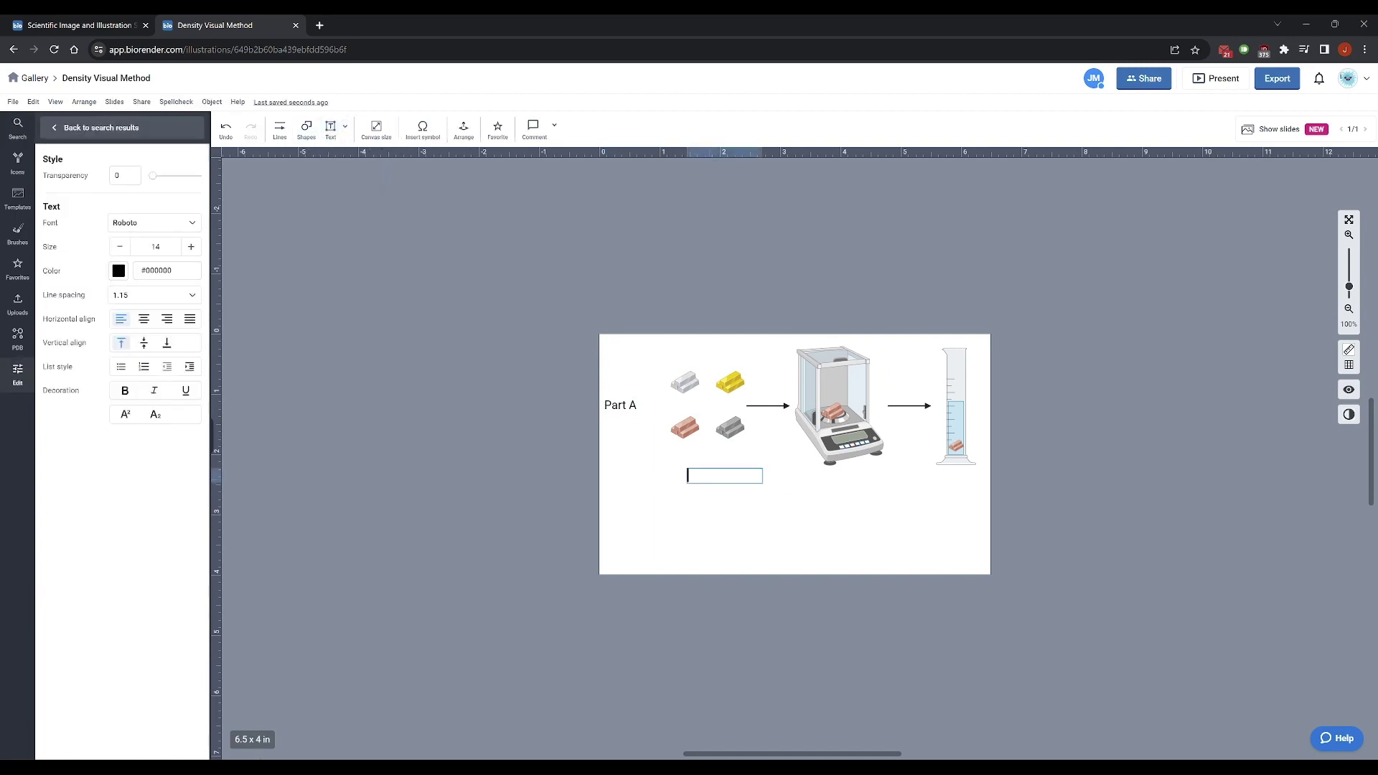
type("`1=")
left_click(754, 533)
left_click(709, 475)
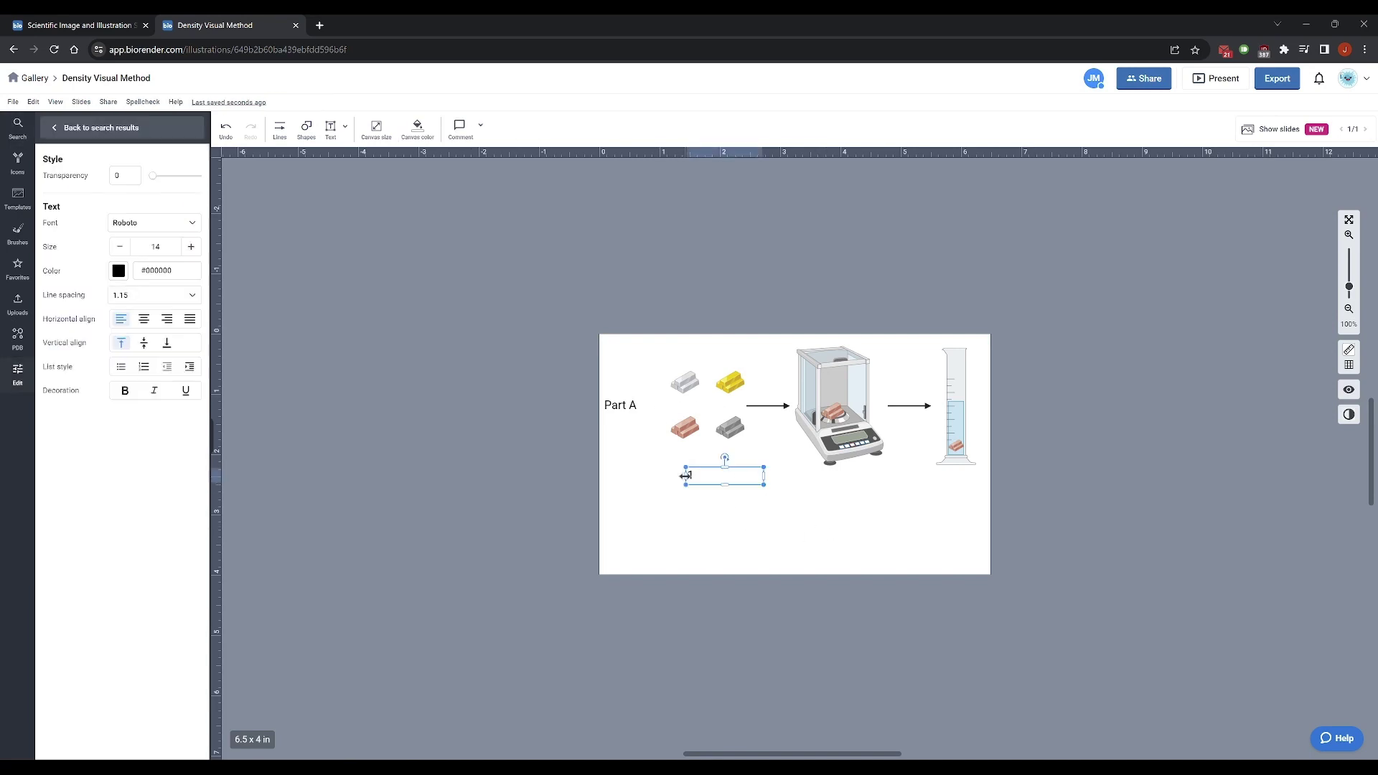
left_click_drag(765, 475, 707, 474)
left_click(706, 474)
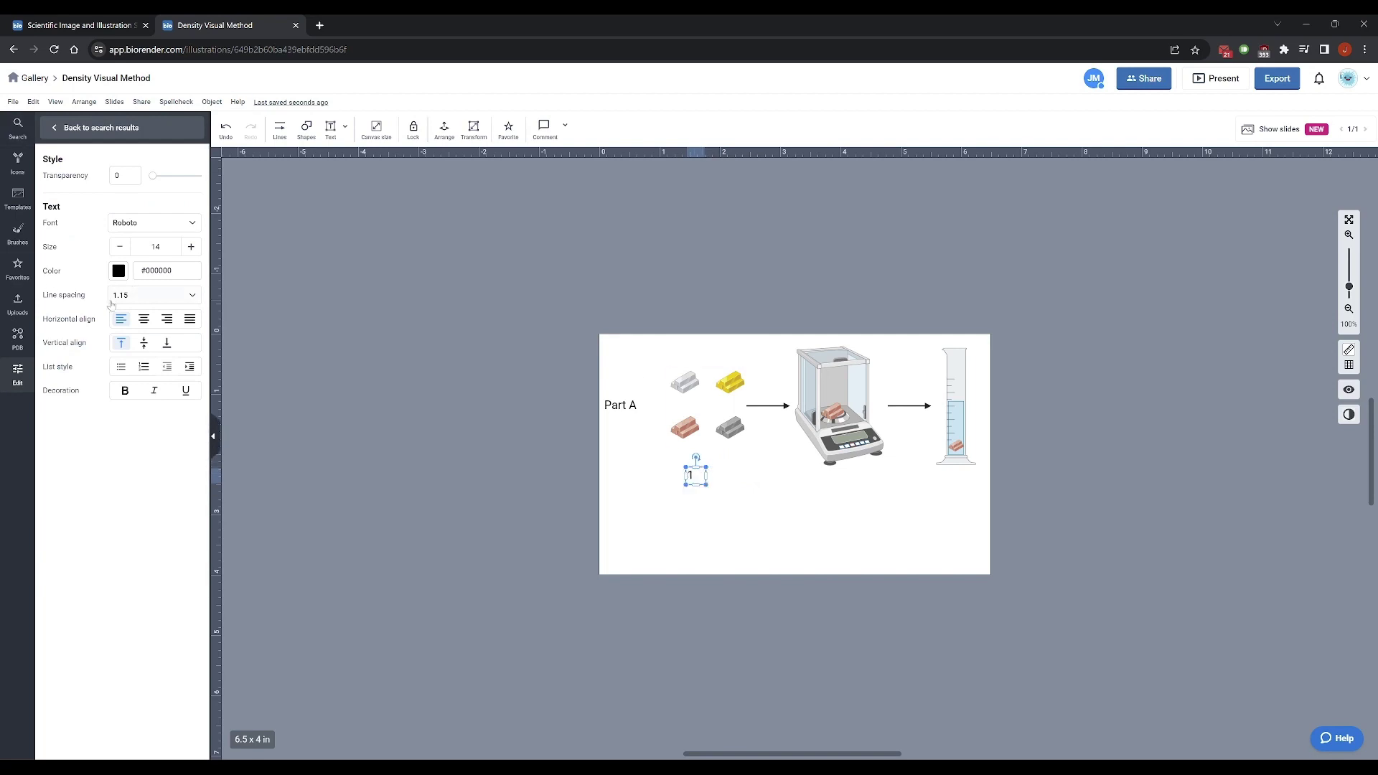
left_click(144, 318)
Copy the 1 label beneath the balance and cylinder and change them to 2 and 3
left_click_drag(701, 472, 838, 475)
key("ctrl+v")
left_click_drag(725, 488, 867, 486)
key("ctrl+z")
left_click_drag(718, 487, 957, 476)
double_click(838, 474)
type("2")
double_click(956, 475)
left_click(836, 512)
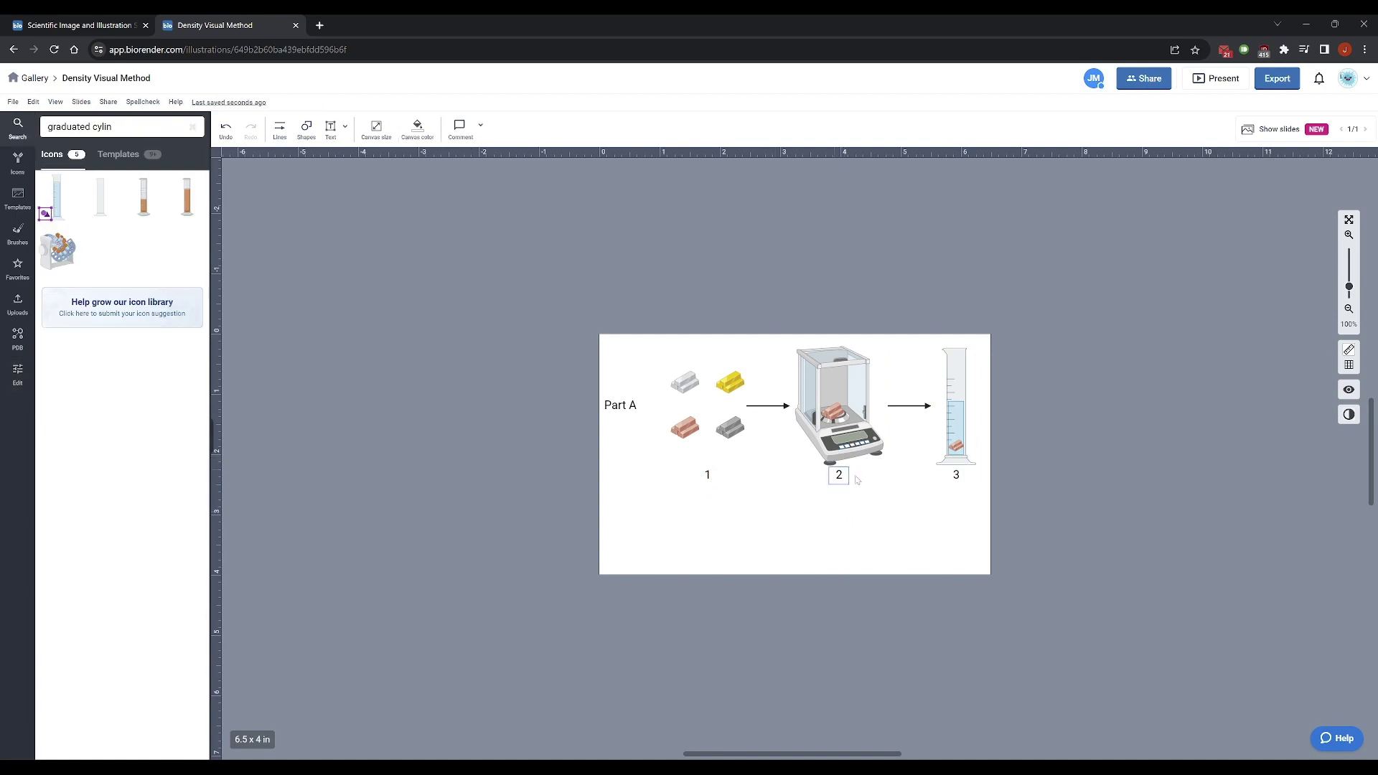
Move the 1, 2 and 3 labels down slightly together
left_click(956, 475)
left_click(839, 476, "shift")
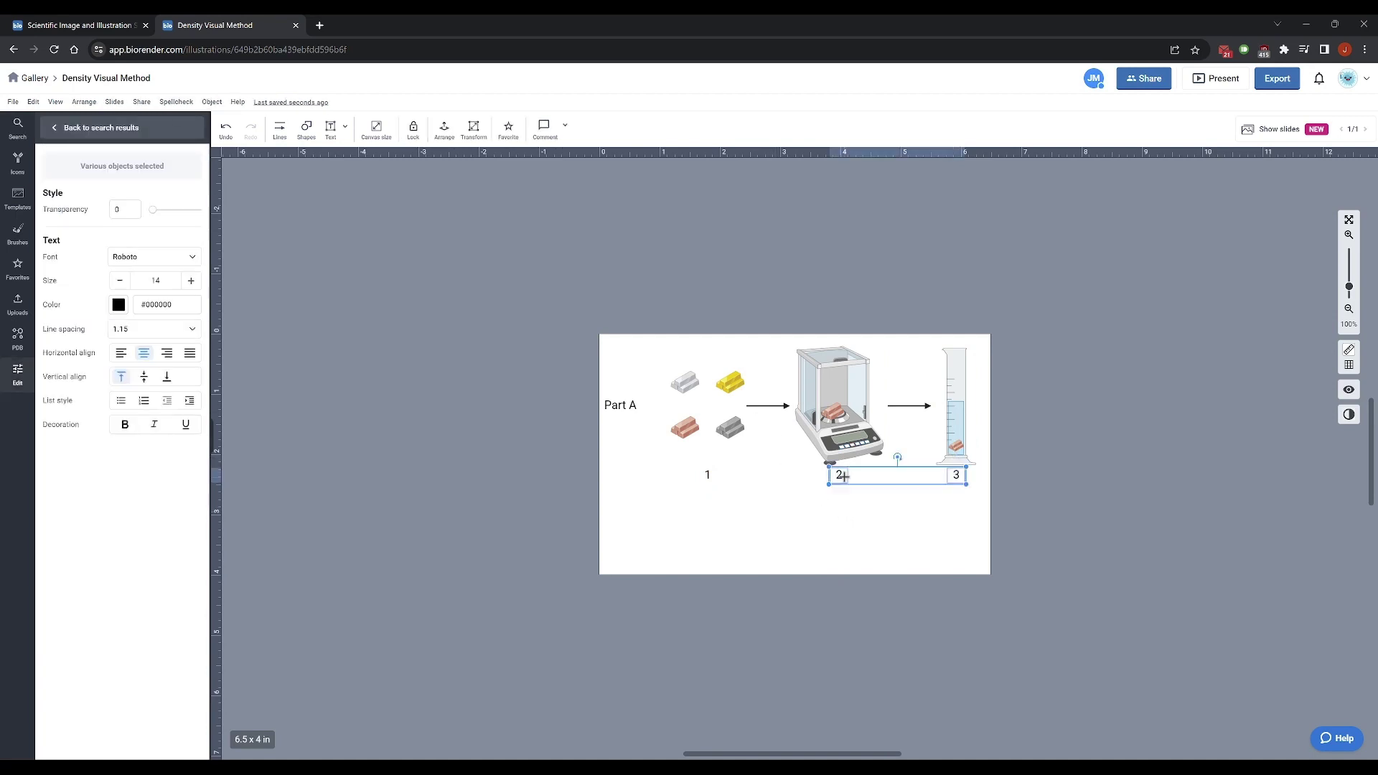
left_click(709, 475, "shift")
left_click_drag(833, 479, 834, 485)
left_click(1041, 484)
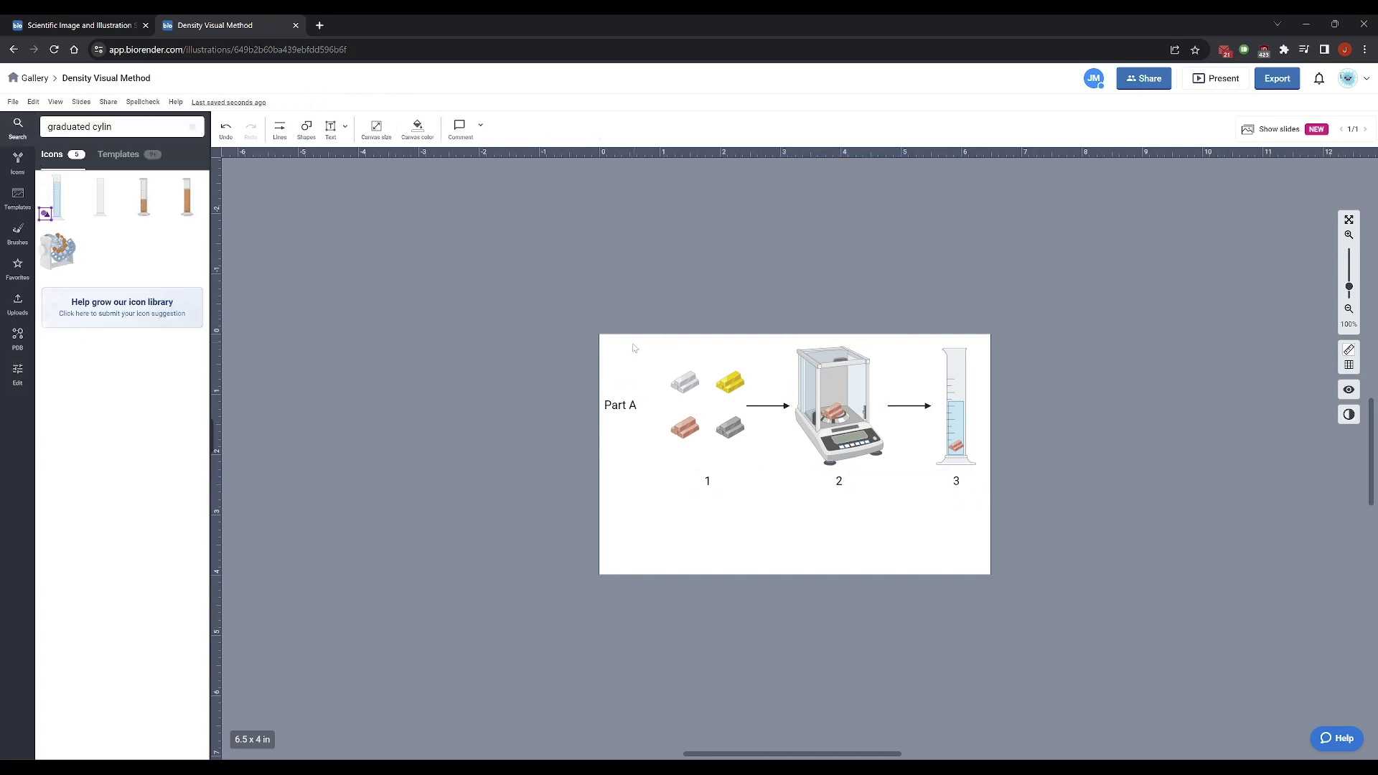
left_click_drag(662, 347, 931, 435)
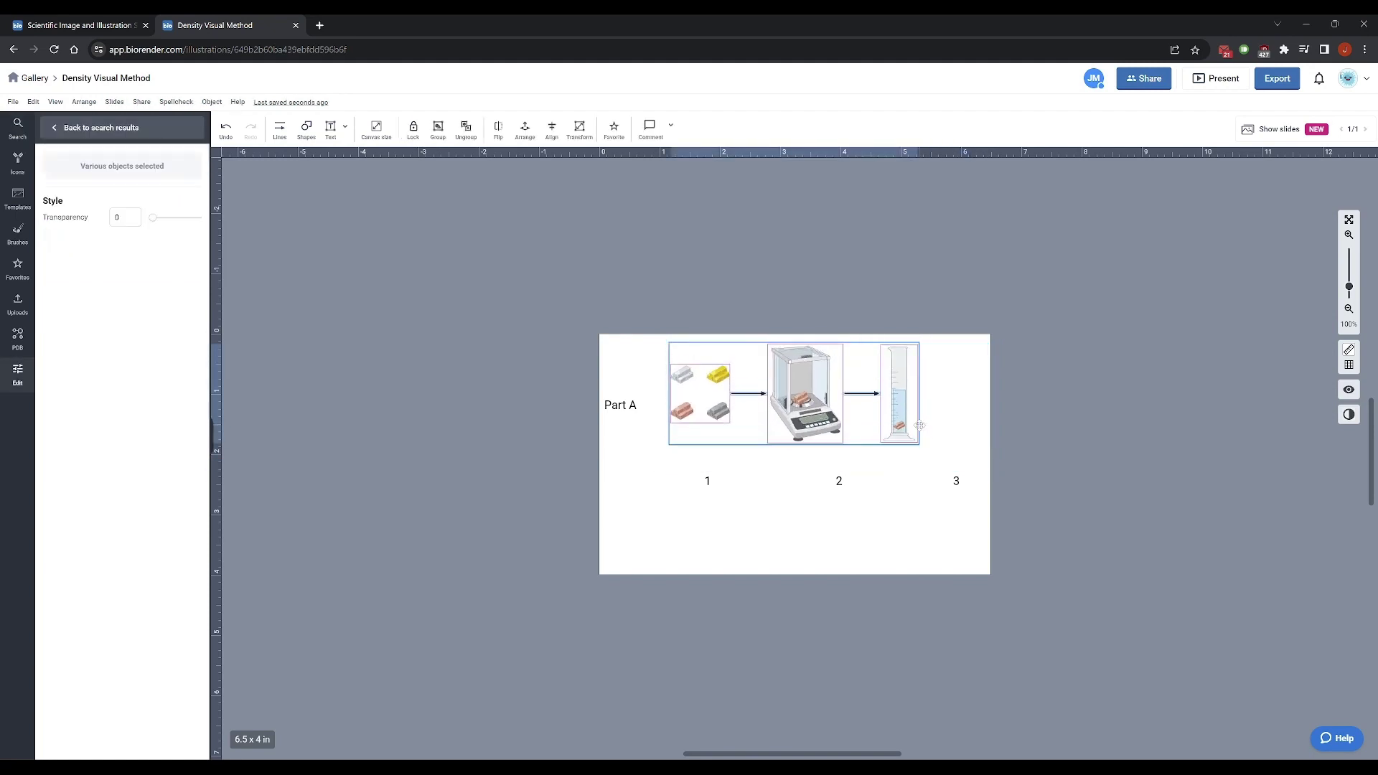
Shrink the Part A illustration row and raise the Part A label level with the icons
left_click_drag(922, 428, 894, 437)
left_click(681, 462)
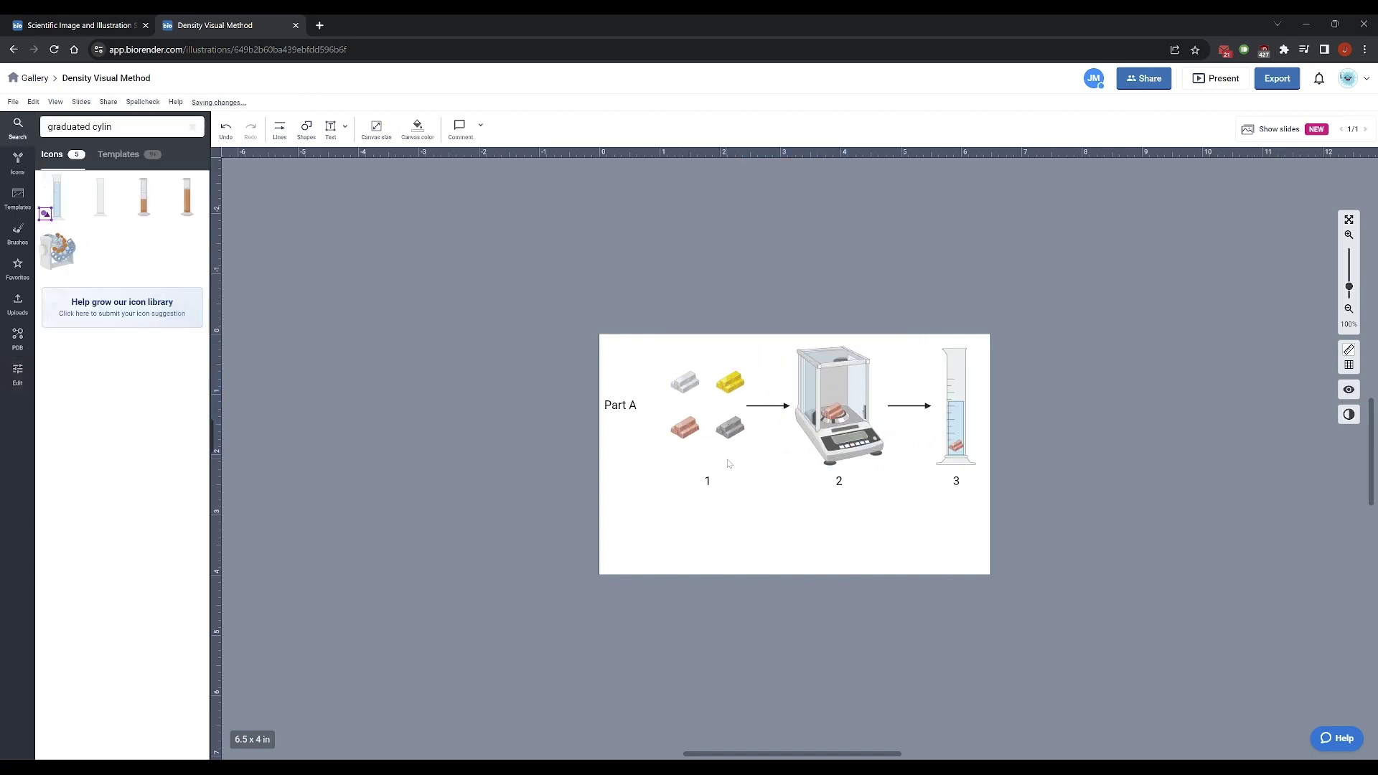
left_click_drag(630, 328, 1005, 561)
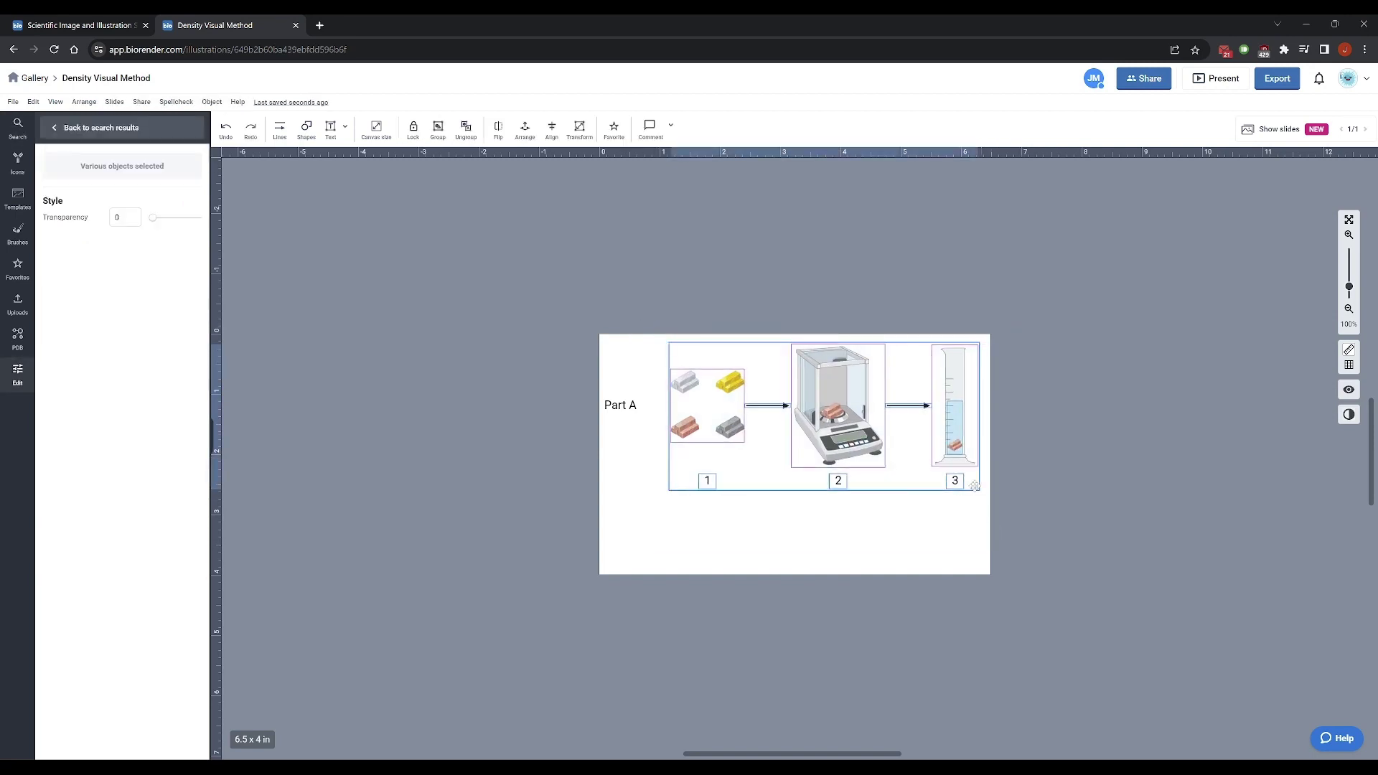
left_click(992, 468)
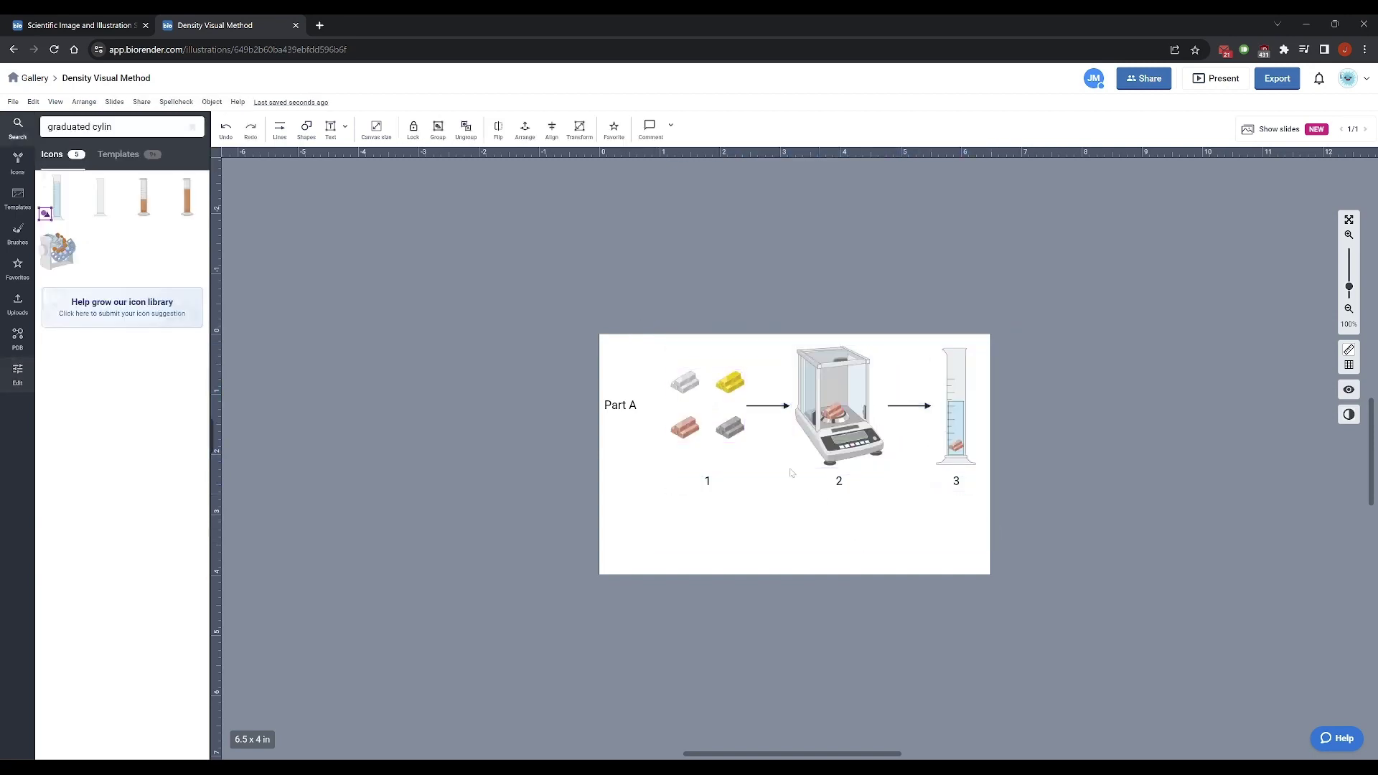
left_click_drag(992, 468, 875, 410)
left_click(718, 437)
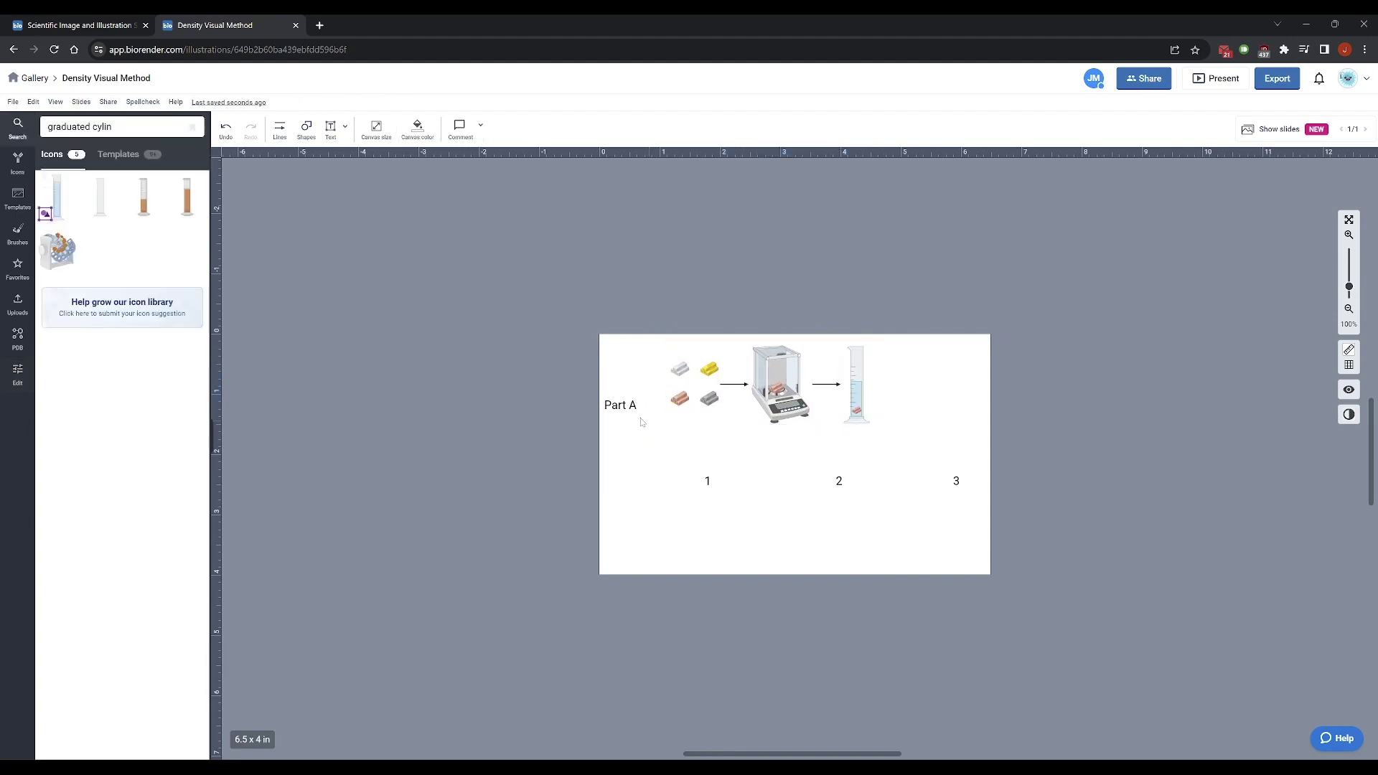
left_click(629, 406)
left_click_drag(630, 406, 633, 384)
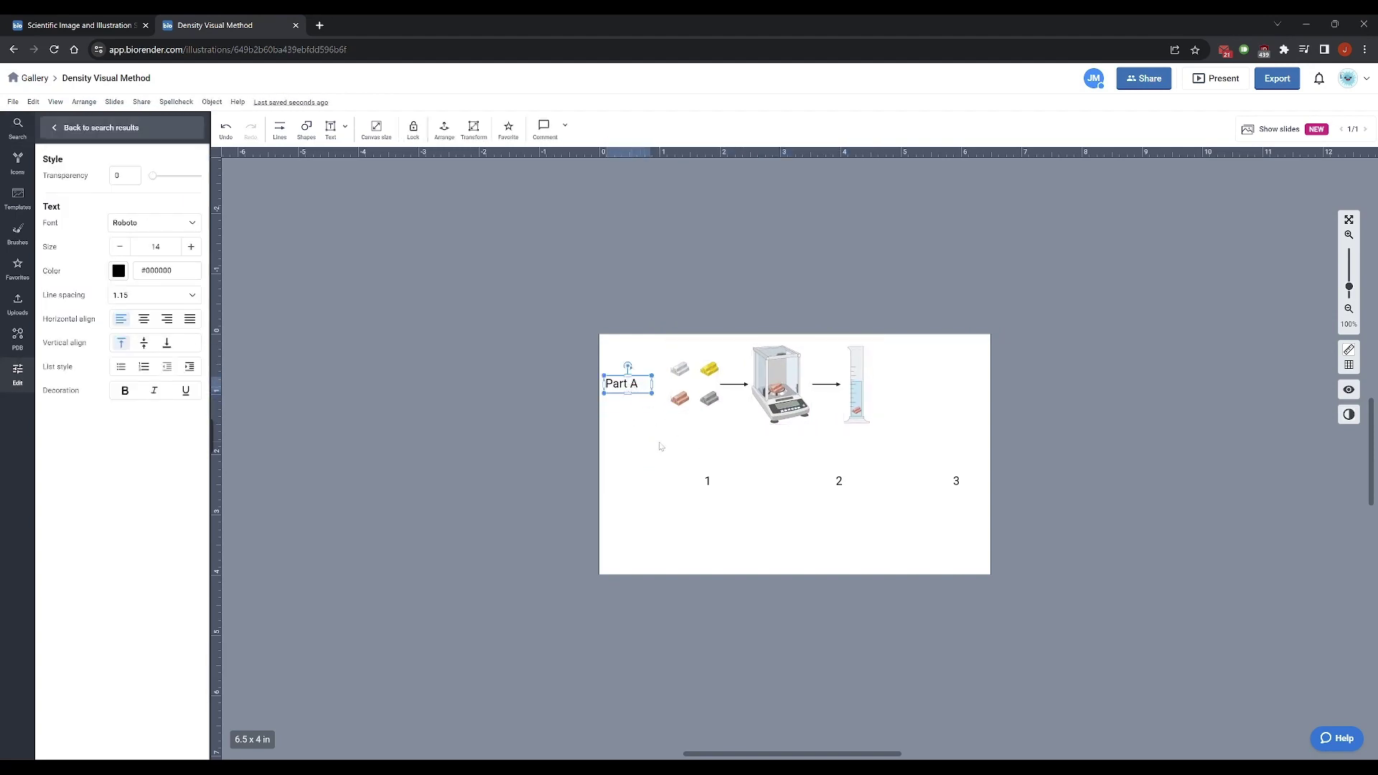
Centre labels 1, 2 and 3 under the bars, balance and cylinder, then duplicate Part A
left_click_drag(657, 441, 903, 440)
left_click(625, 434)
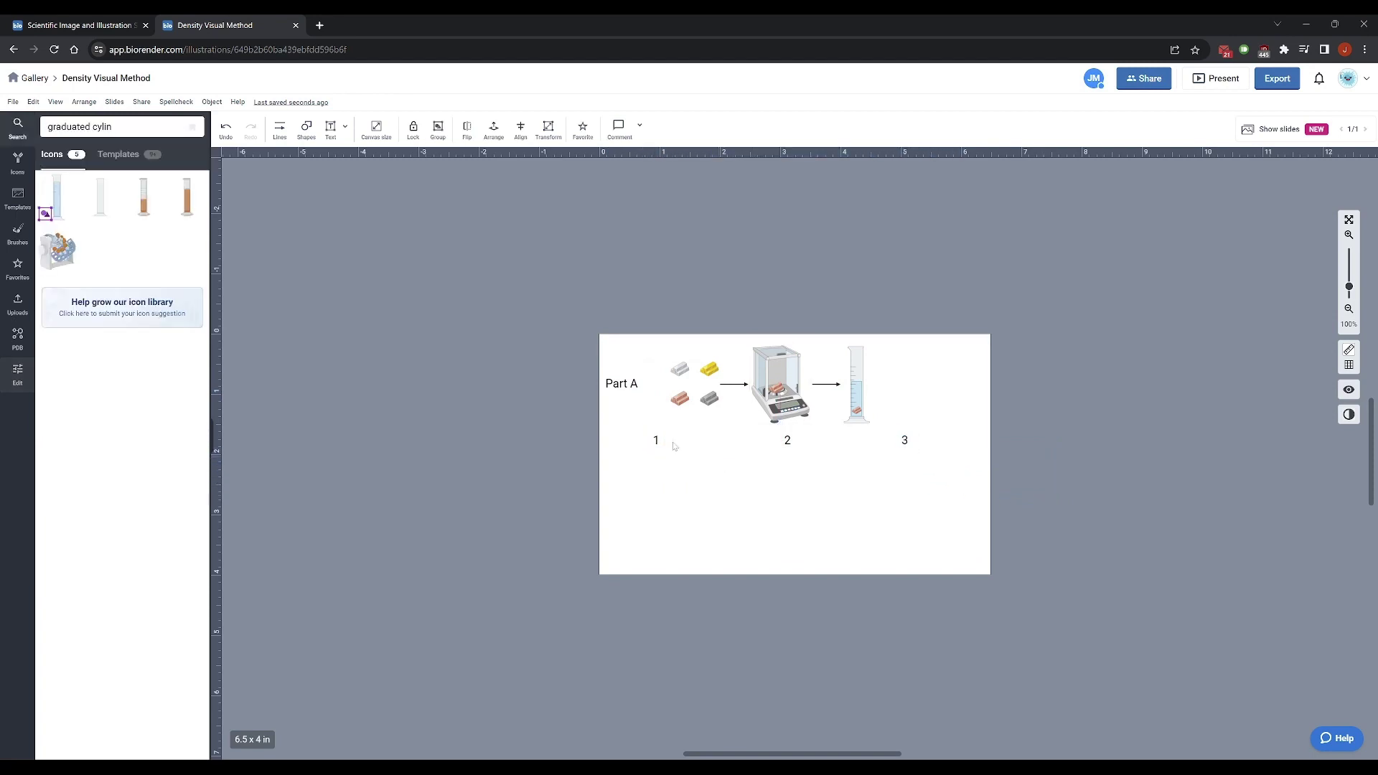
left_click_drag(655, 439, 694, 440)
left_click_drag(787, 440, 785, 439)
left_click(905, 440)
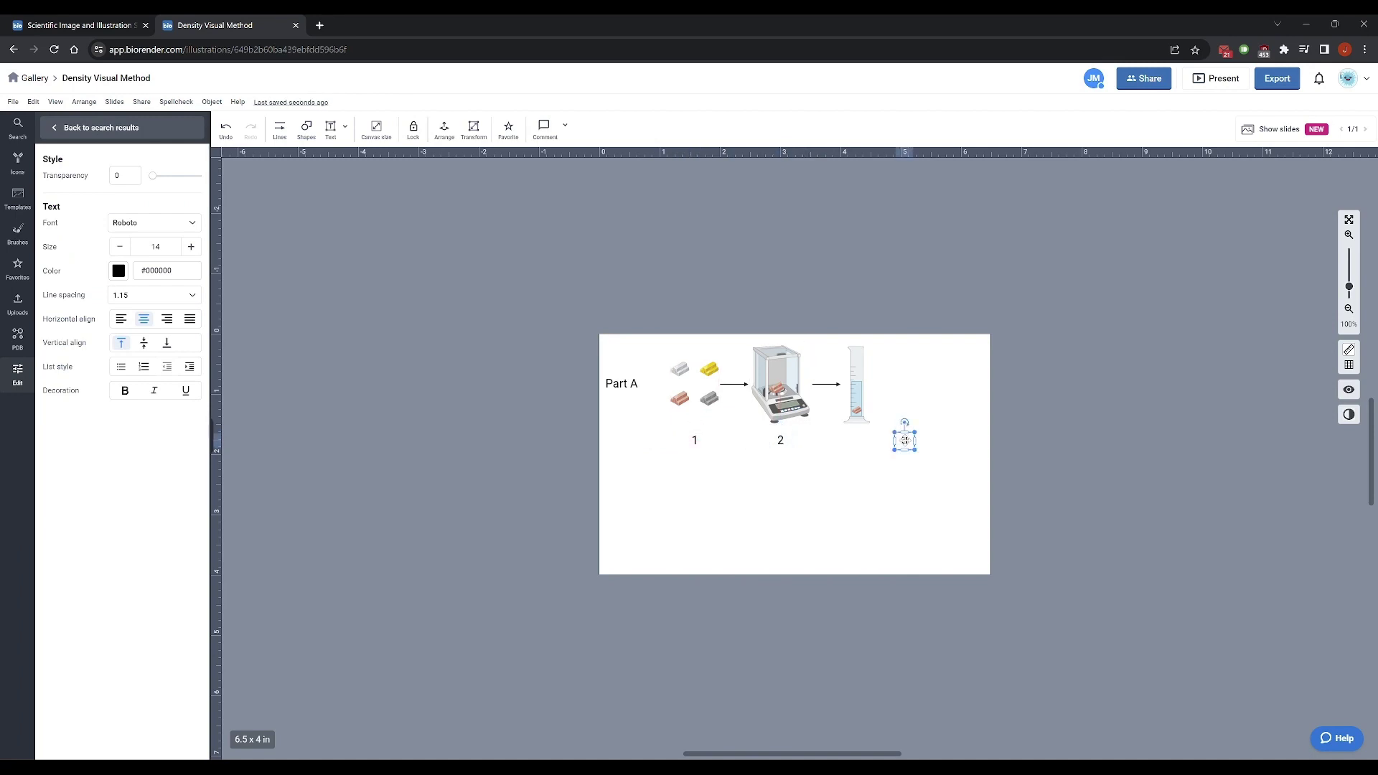
left_click_drag(904, 440, 857, 440)
key("Escape")
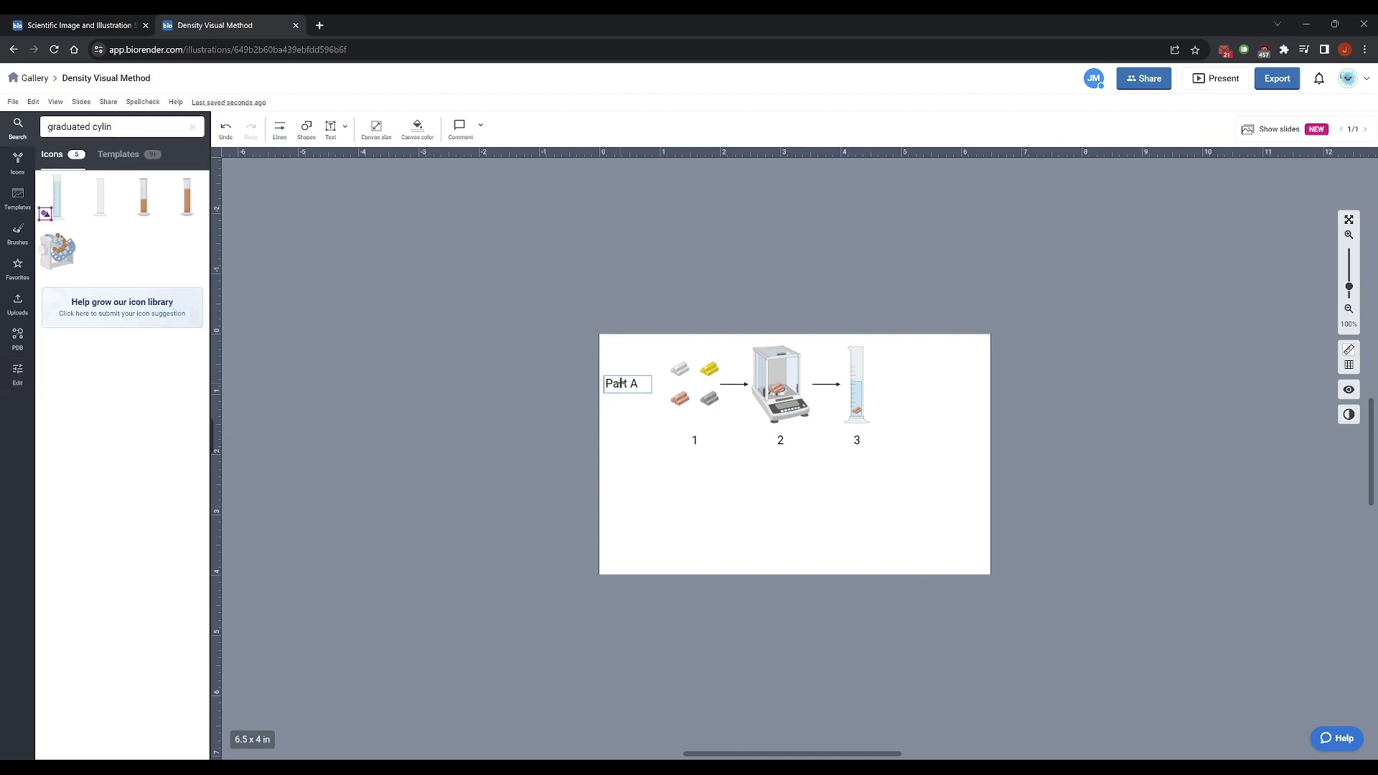
left_click(622, 383)
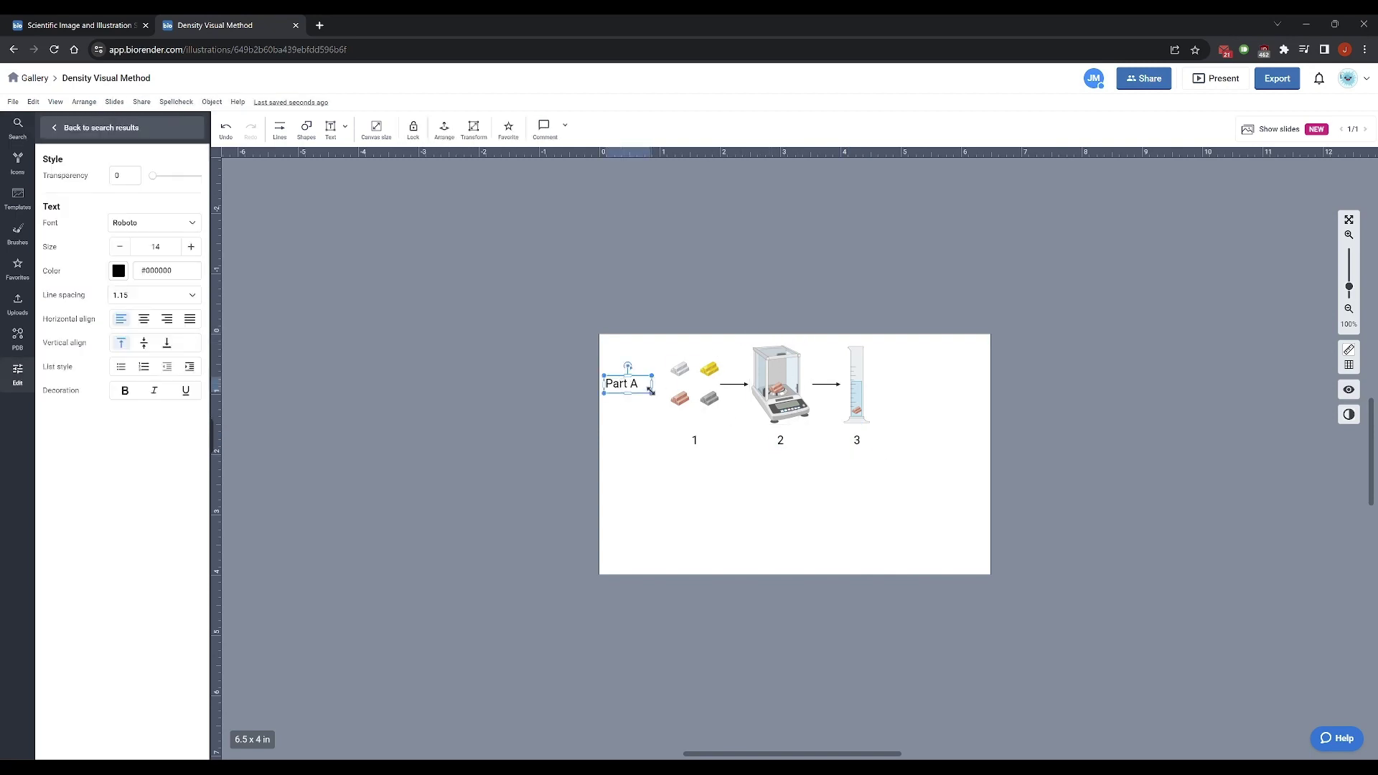
key("ctrl+d")
Move the duplicate label down, rename it 'Part B', and copy a metal bar beside it
left_click_drag(632, 386, 640, 495)
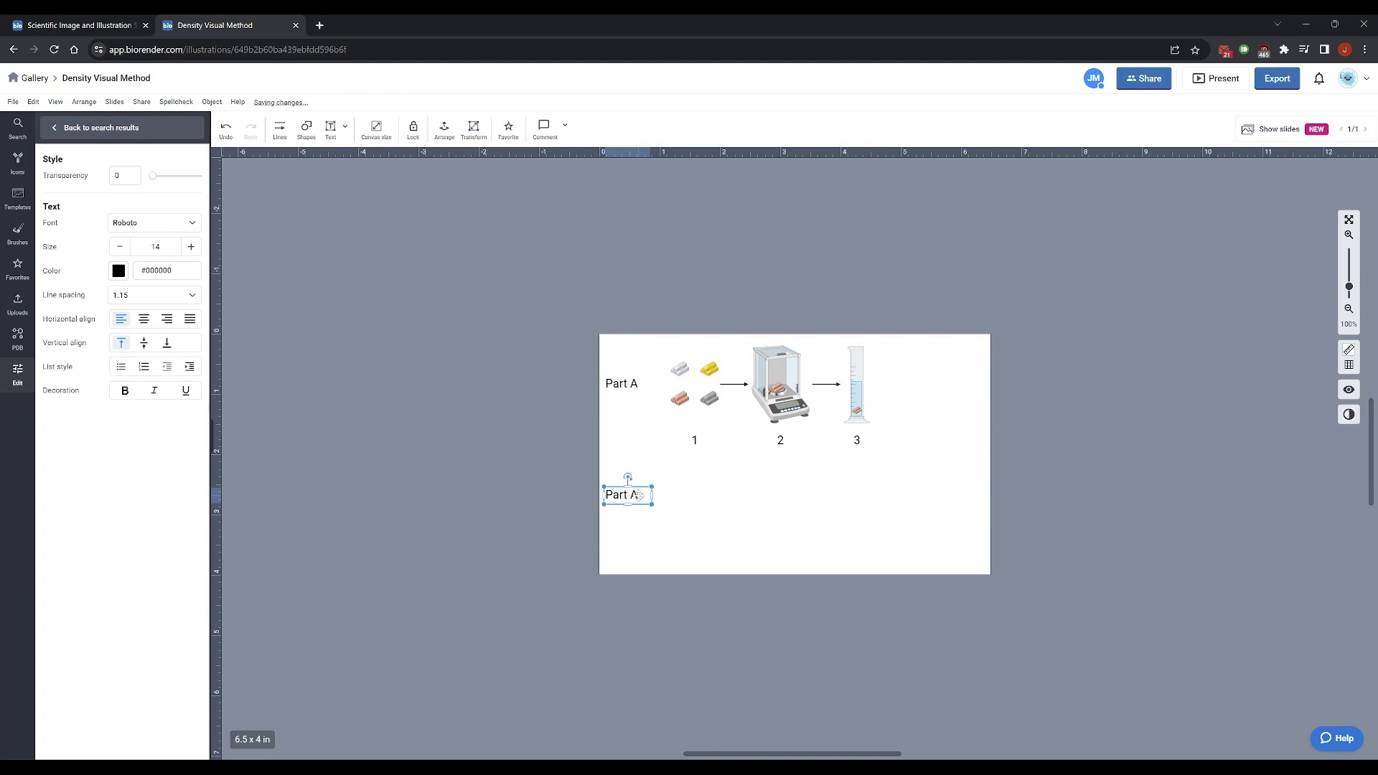
double_click(640, 495)
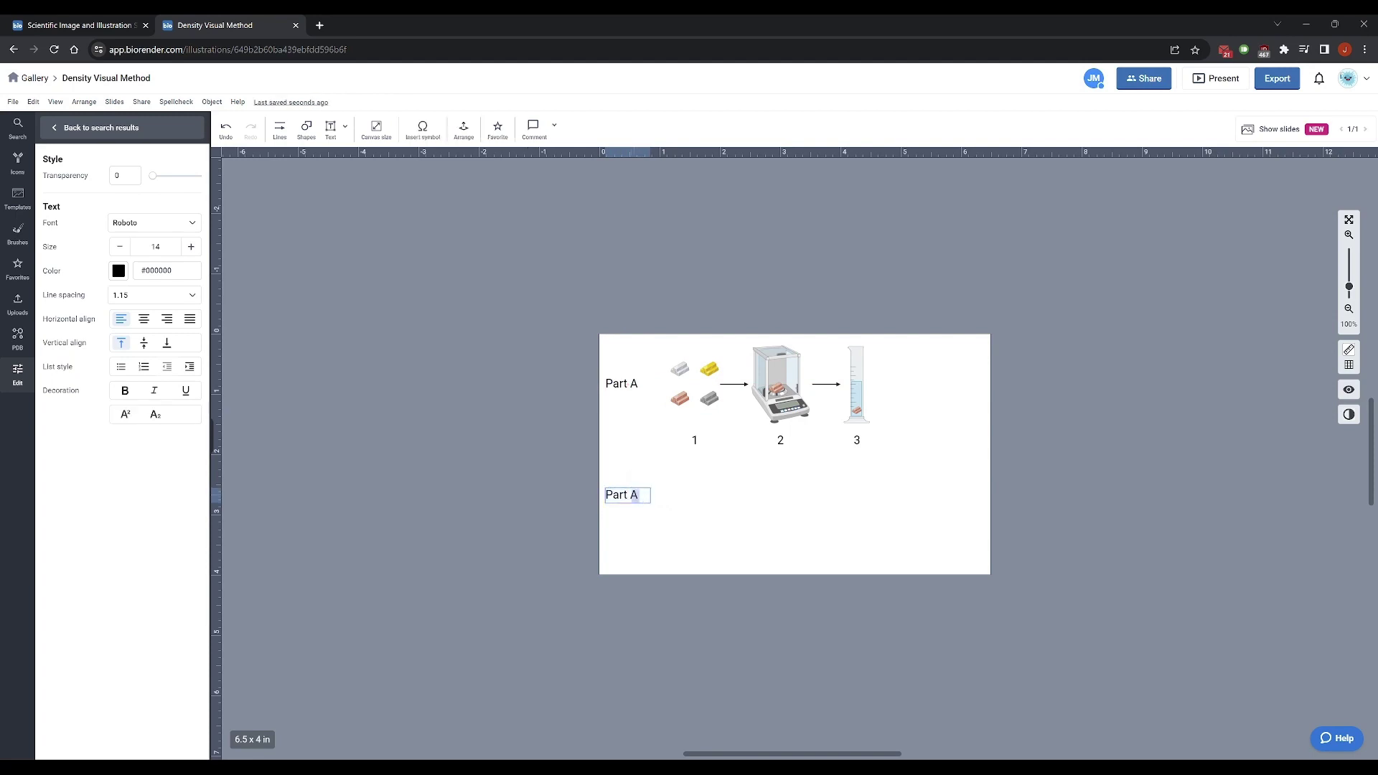
left_click(725, 490)
left_click(680, 368)
double_click(679, 368)
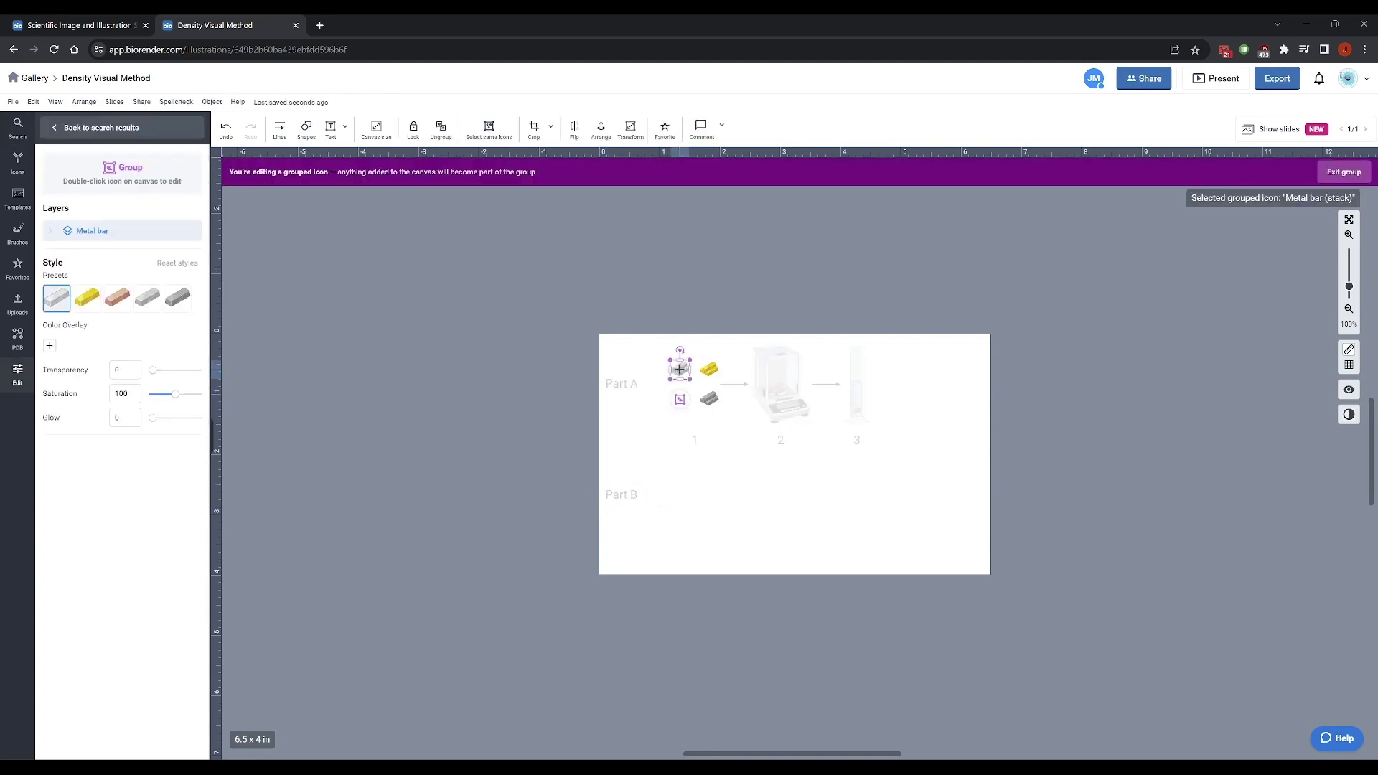
left_click(739, 505)
left_click_drag(679, 369, 695, 492)
left_click(779, 380)
Copy the balance into the Part B row and make its bar silver
left_click(735, 368)
left_click(782, 392)
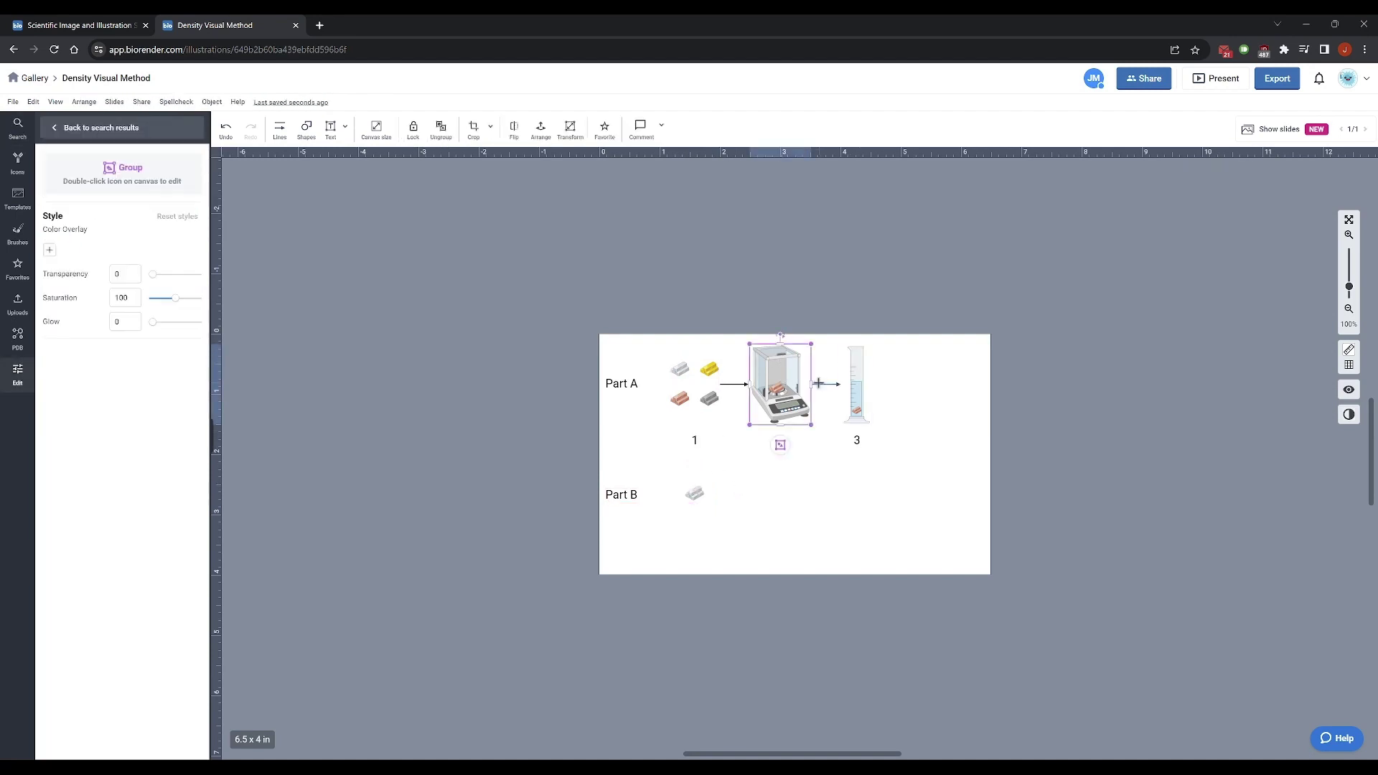
left_click_drag(801, 407, 790, 483)
double_click(777, 498)
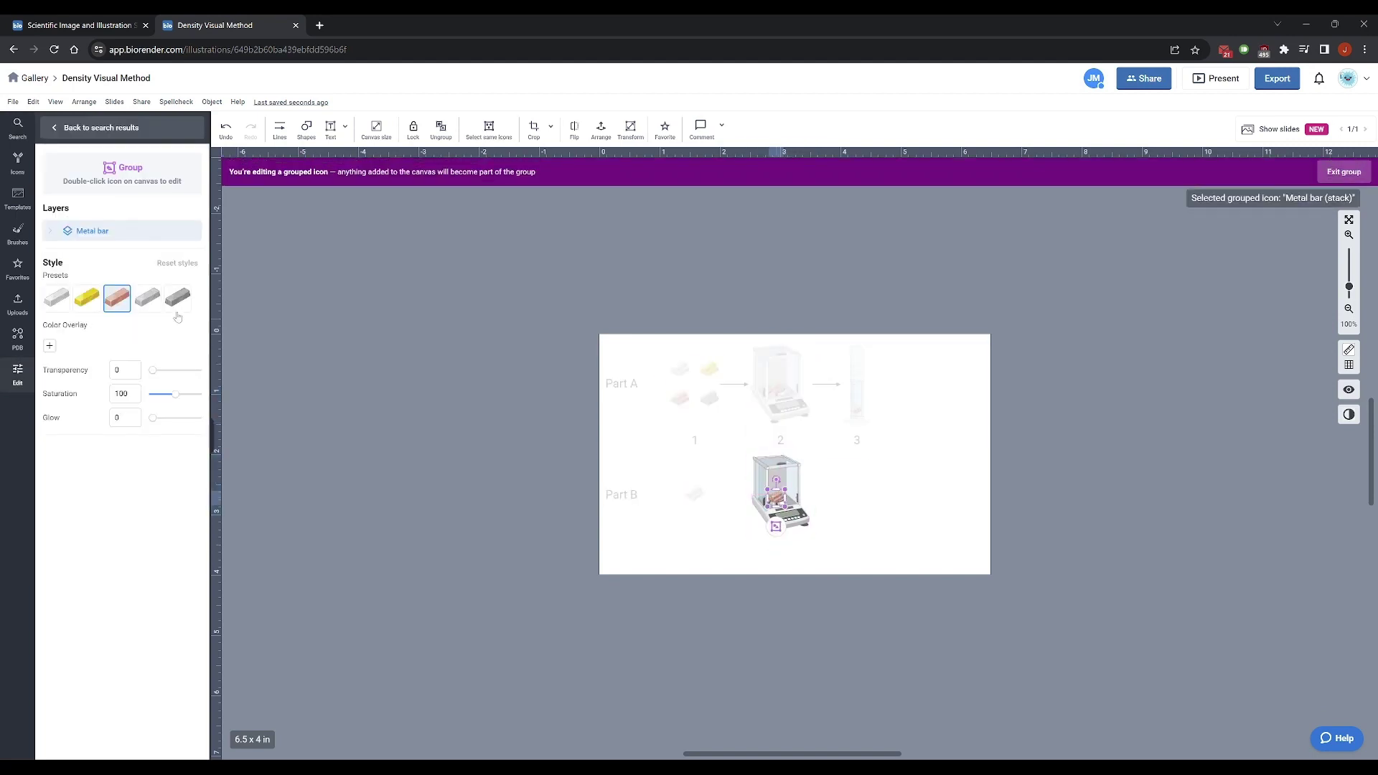
left_click(63, 300)
left_click(495, 458)
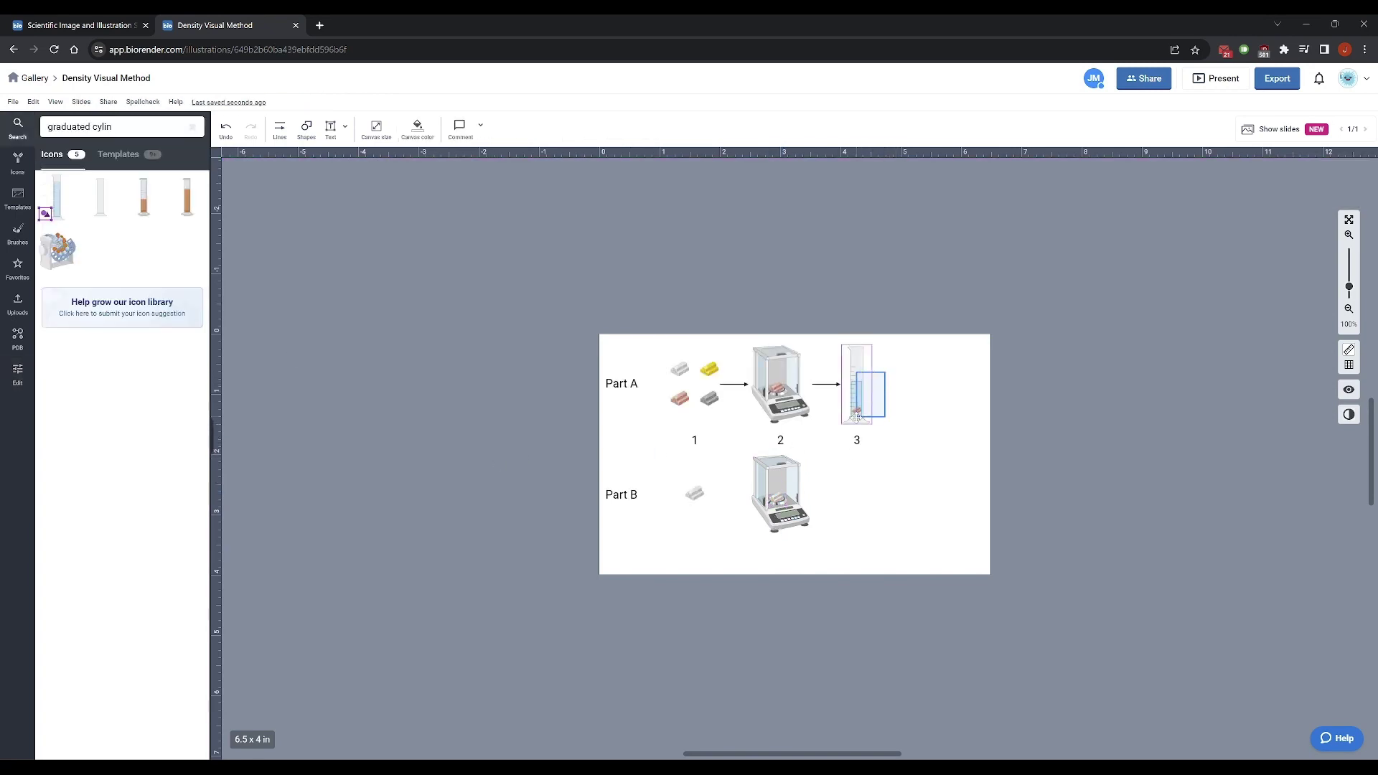
left_click(861, 388)
Copy the Part A cylinder beside the Part B balance and make its bar silver
key("ctrl+z")
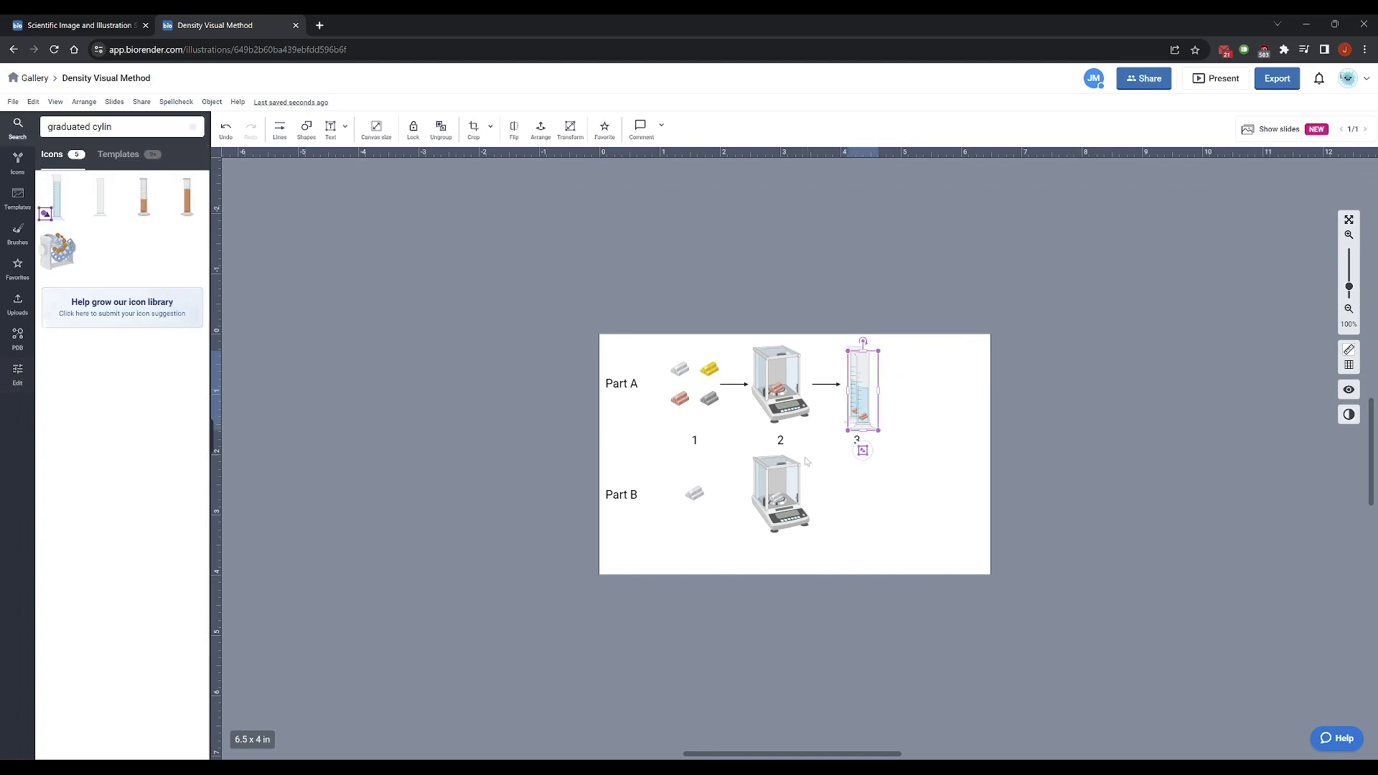
left_click_drag(867, 403, 855, 495)
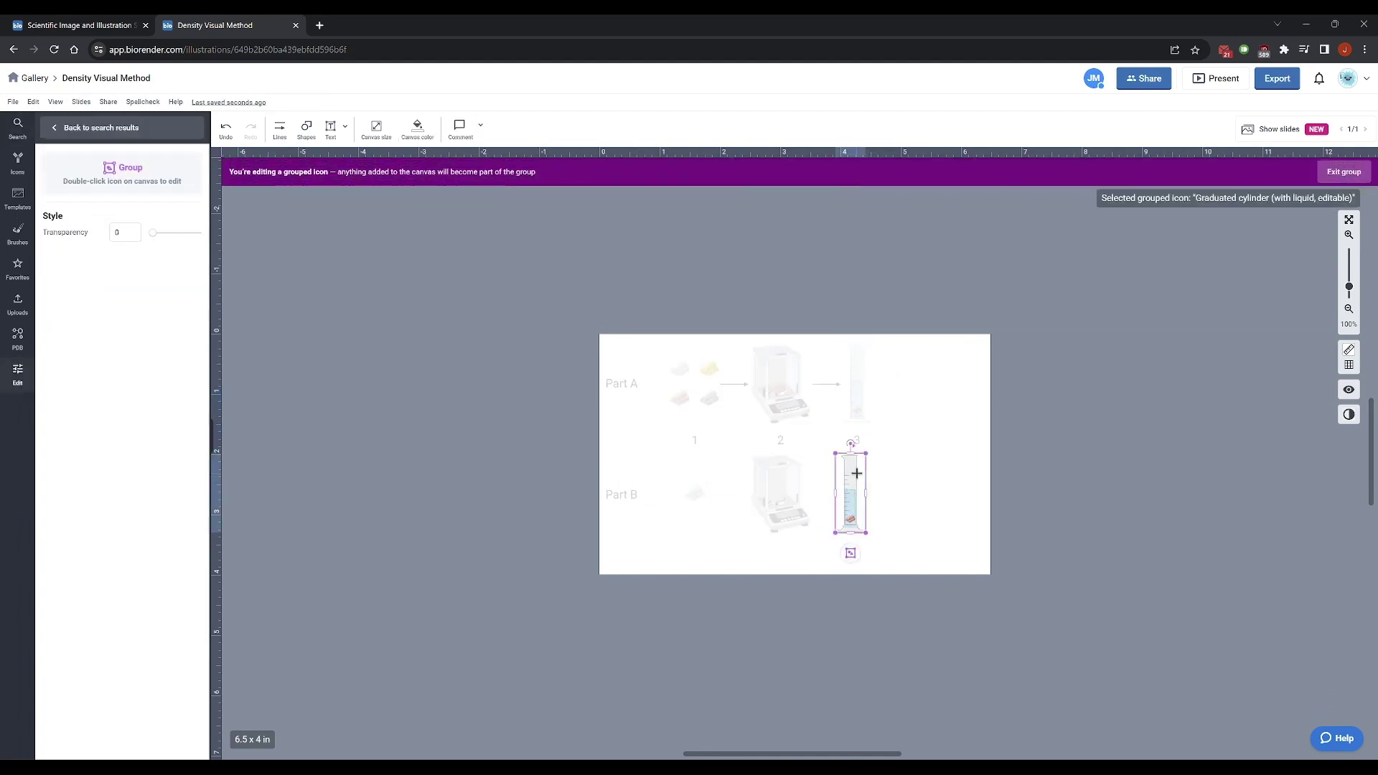
left_click(924, 482)
scroll(924, 483, "up", 5)
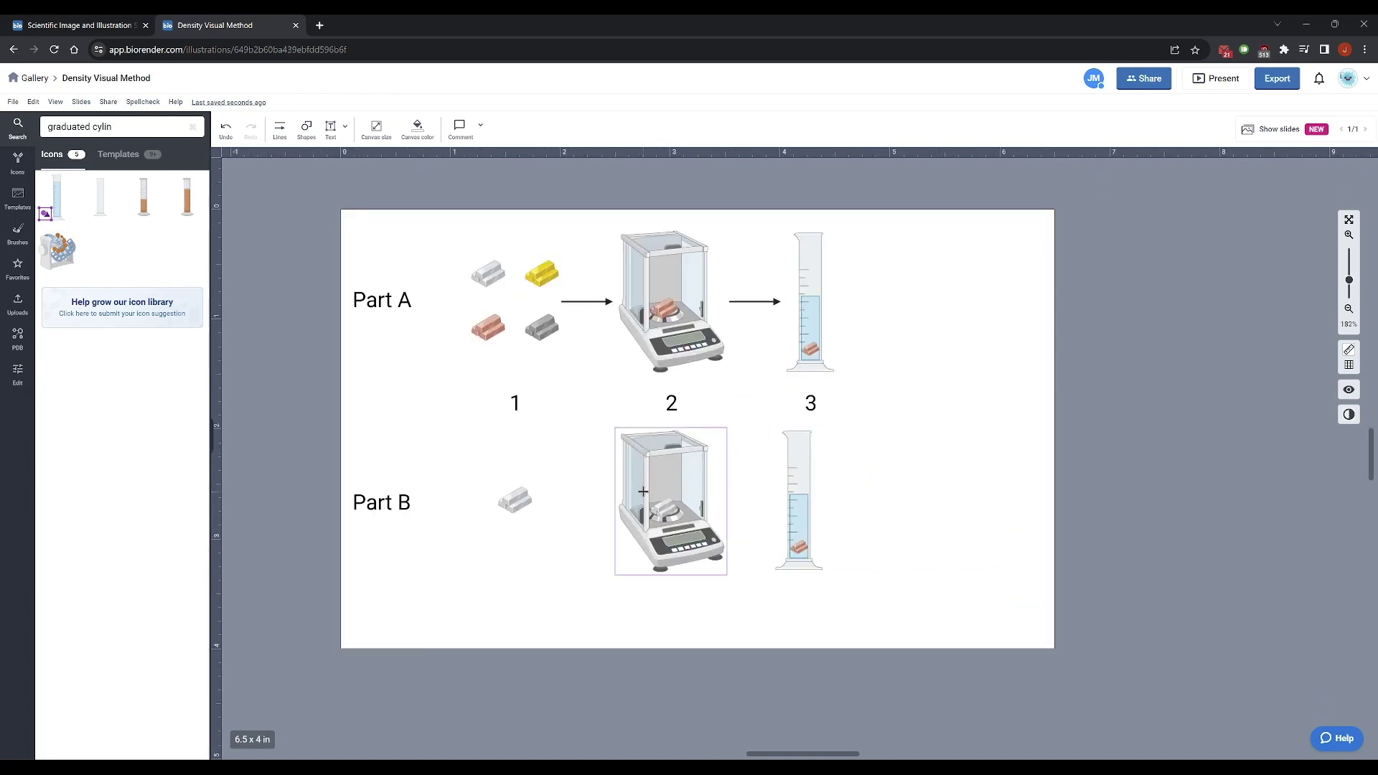
left_click(810, 487)
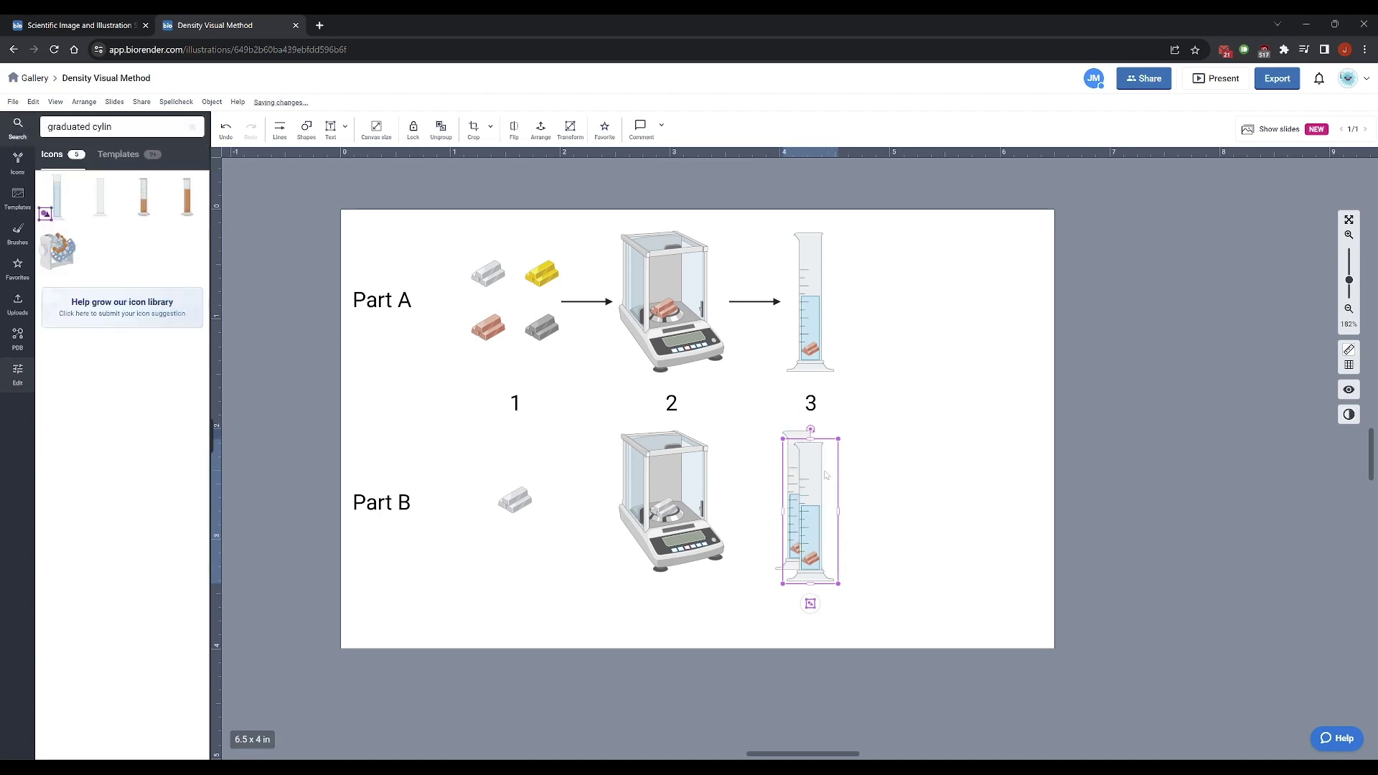
mouse_move(811, 477)
left_mouse_down()
mouse_move(882, 482)
mouse_move(850, 512)
mouse_move(811, 480)
left_mouse_up()
double_click(801, 543)
left_click(56, 298)
key("Escape")
Duplicate the Part B cylinder, remove the copy's metal bar, and move it closer
left_click(798, 547)
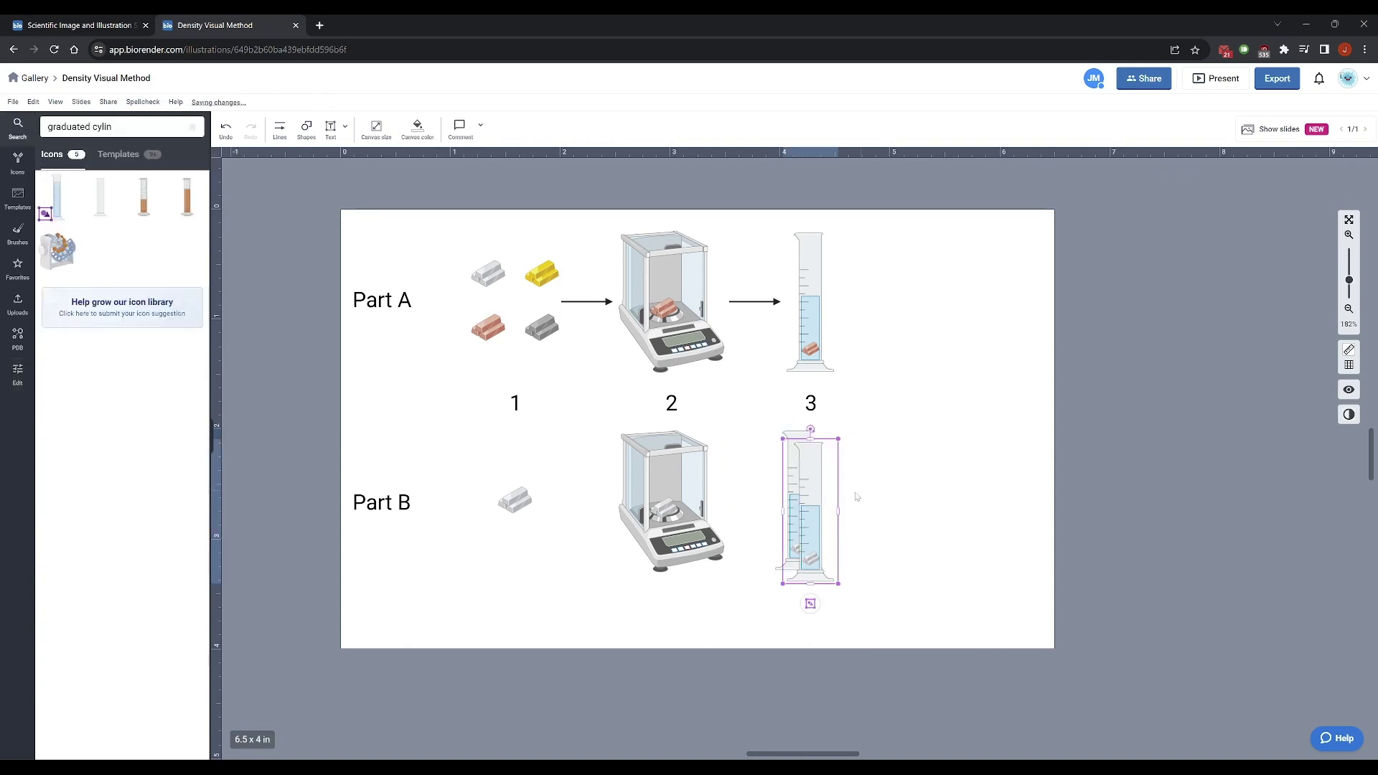
key("ctrl+d")
left_click_drag(807, 516, 888, 536)
double_click(887, 537)
key("Delete")
left_click(952, 531)
left_click_drag(888, 479, 864, 489)
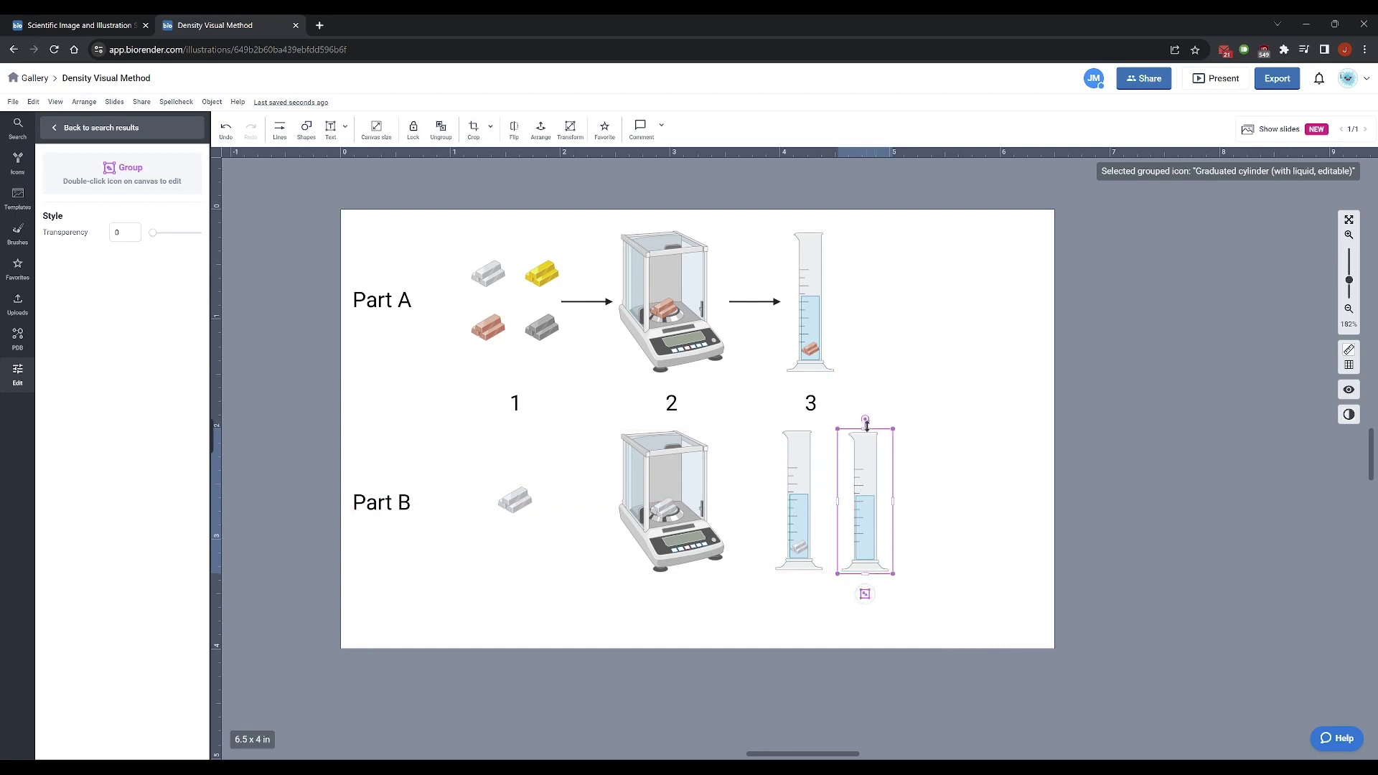
Shorten the scale lines inside the liquid-only cylinder
left_click_drag(866, 424, 860, 488)
key("ctrl+z")
double_click(859, 470)
left_click_drag(859, 465, 860, 490)
left_click(954, 481)
key("Escape")
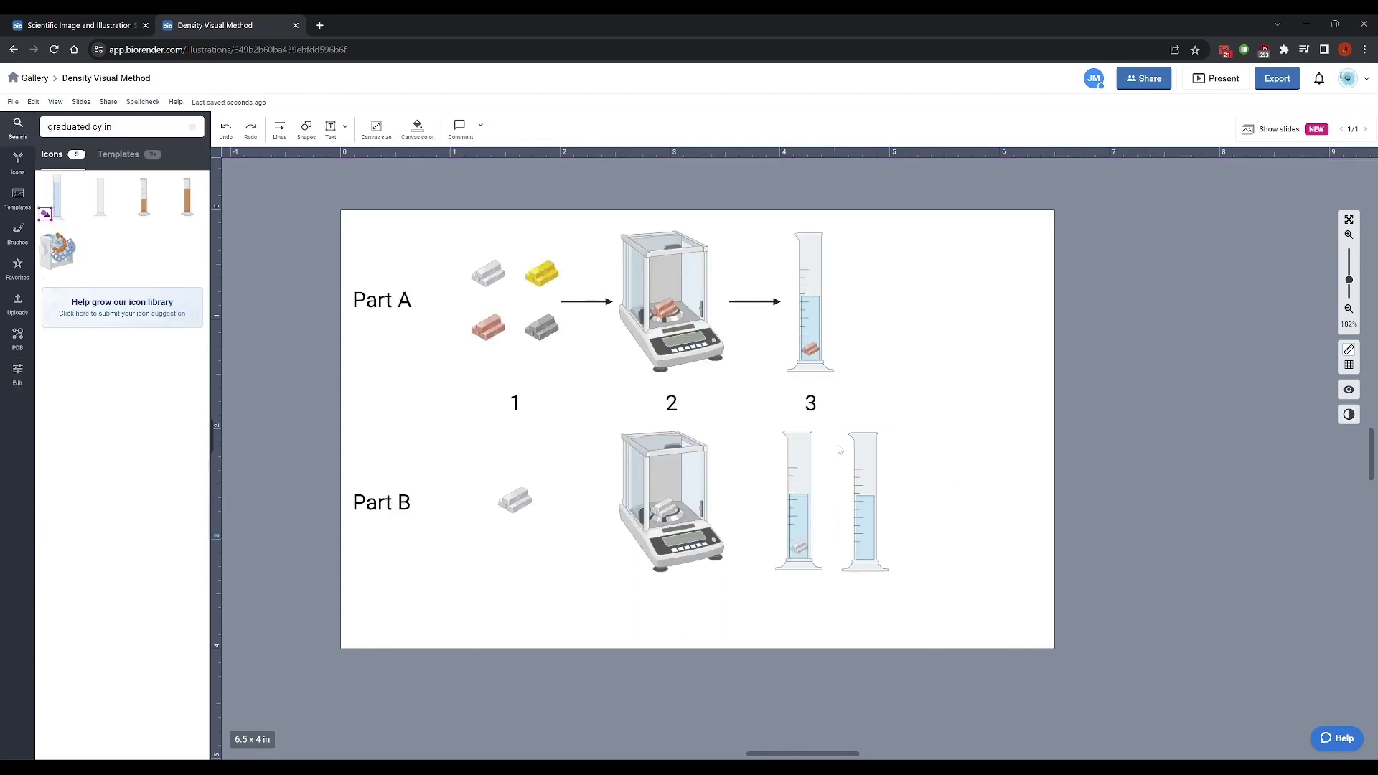
Shorten the empty Part B cylinder from its top and nudge it into place
left_click_drag(866, 427, 867, 486)
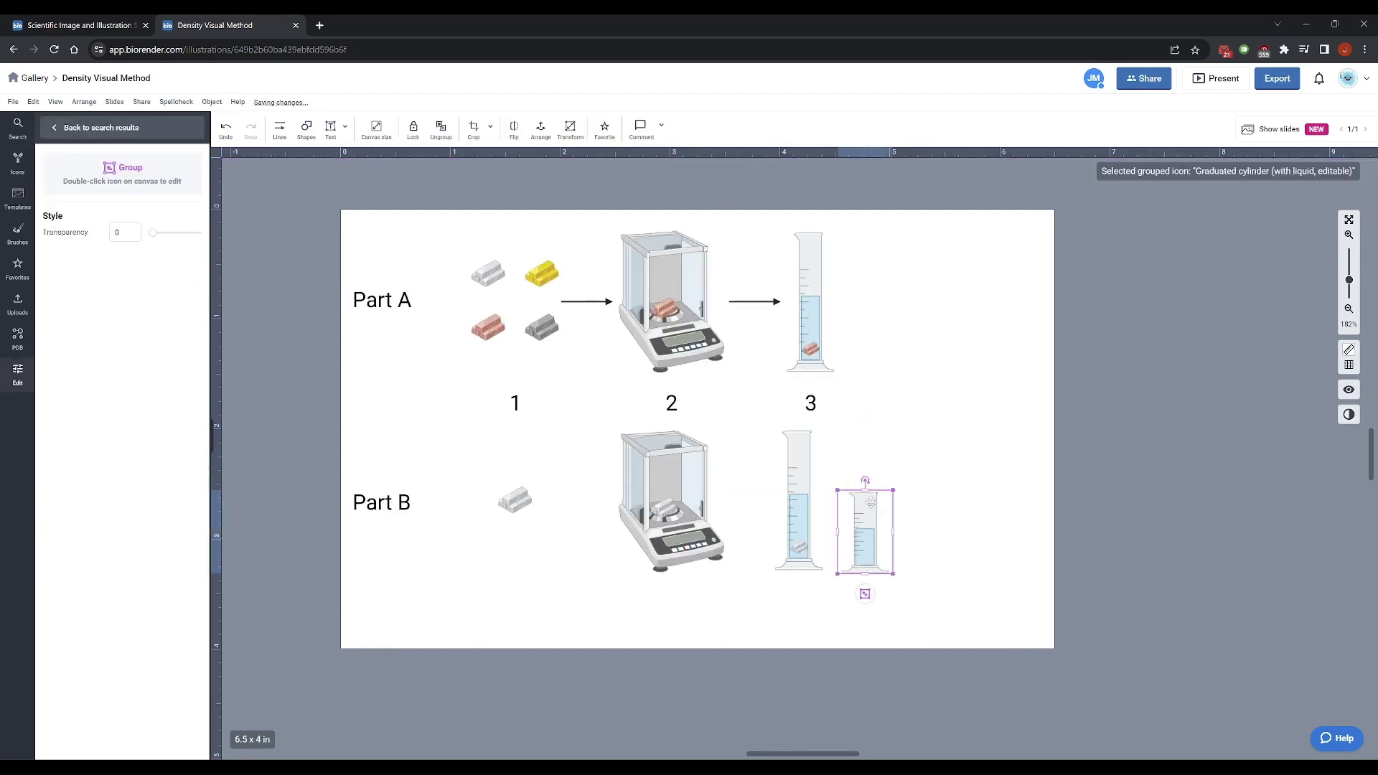
left_click_drag(865, 503, 856, 504)
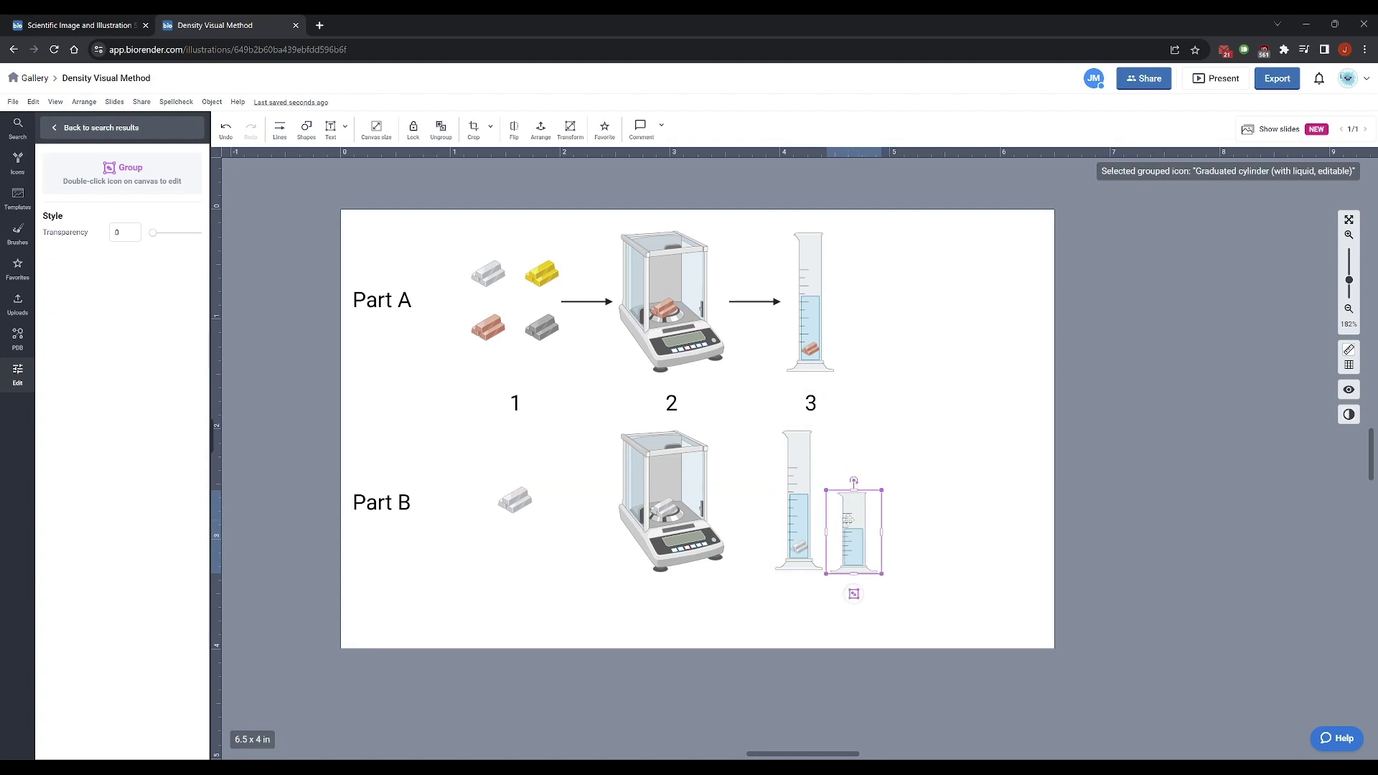
left_click(922, 501)
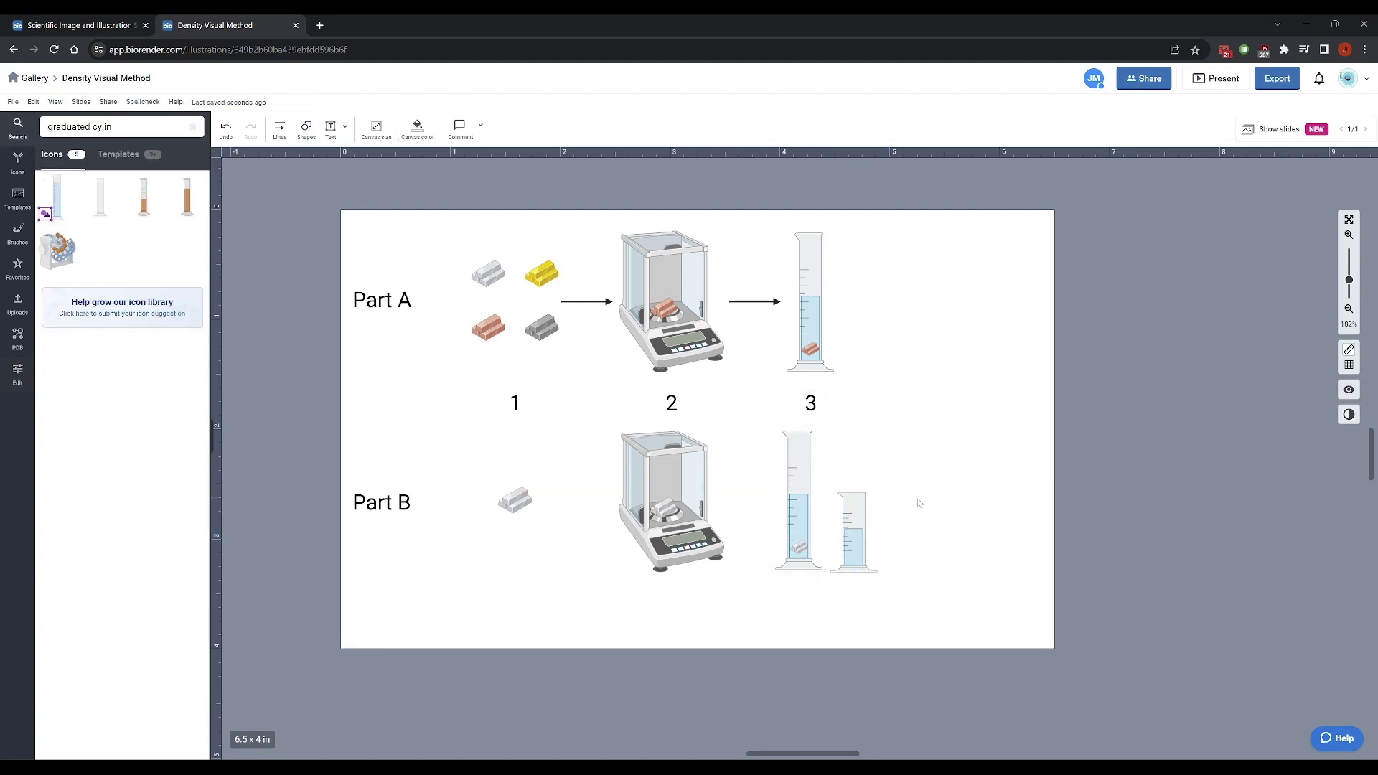
left_click_drag(871, 502, 993, 446)
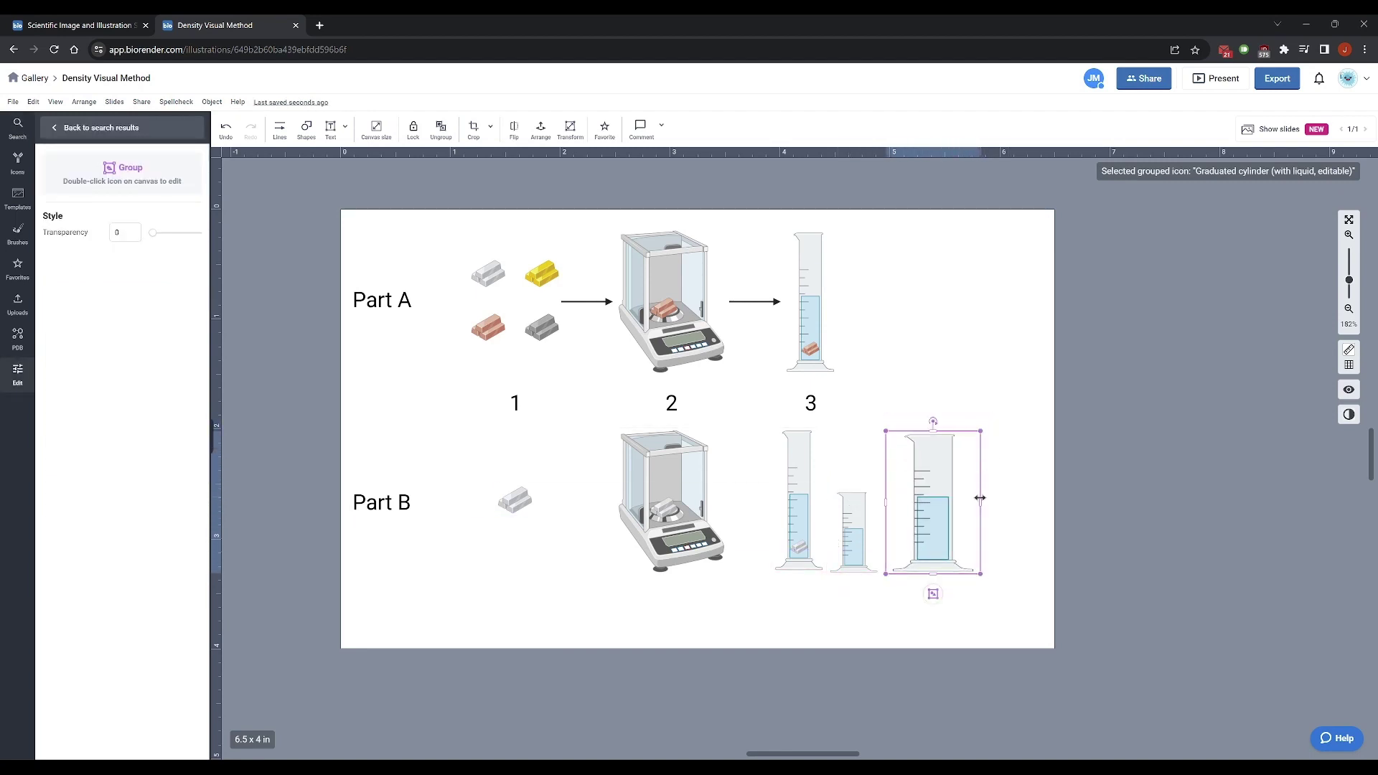
Adjust the wide right cylinder, then select all three Part B cylinders together
left_click_drag(980, 499, 1015, 499)
key("ctrl+z")
double_click(945, 485)
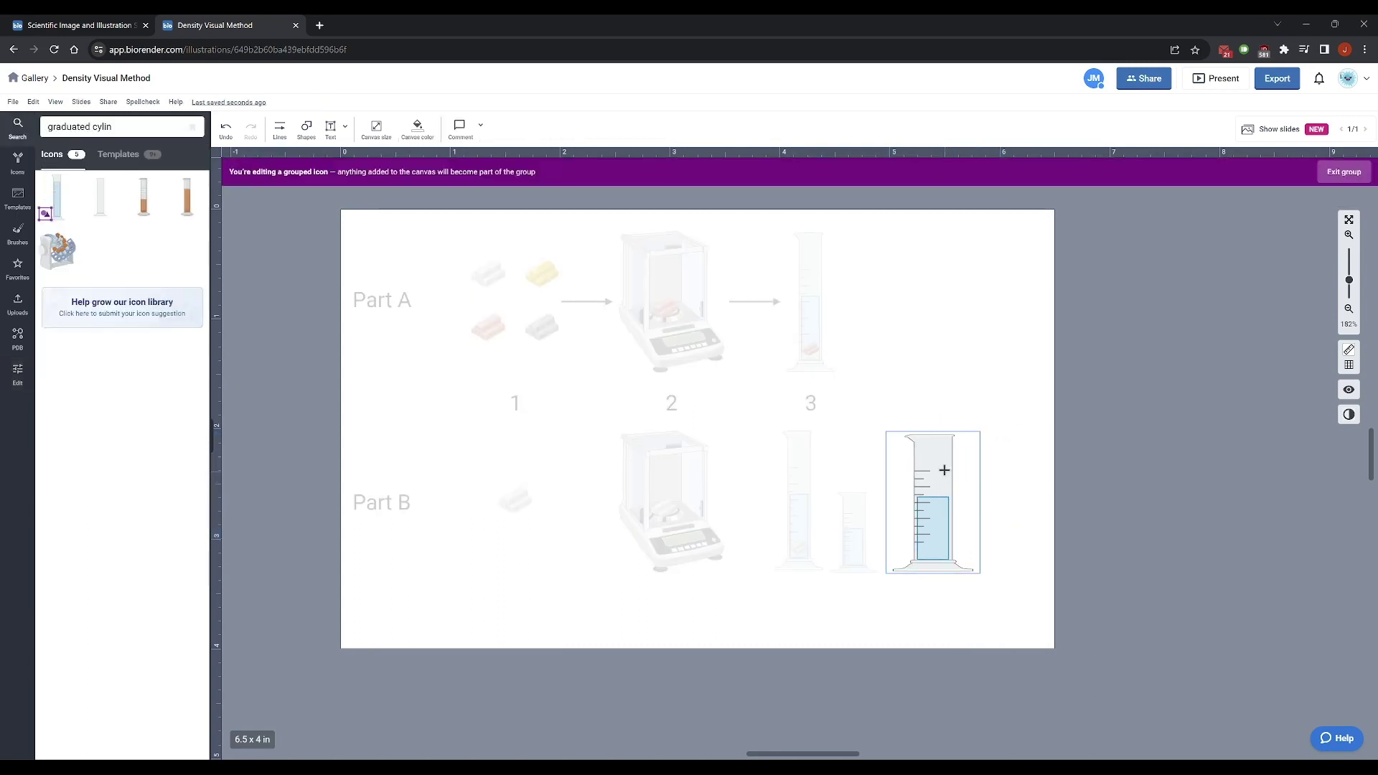
left_click(994, 472)
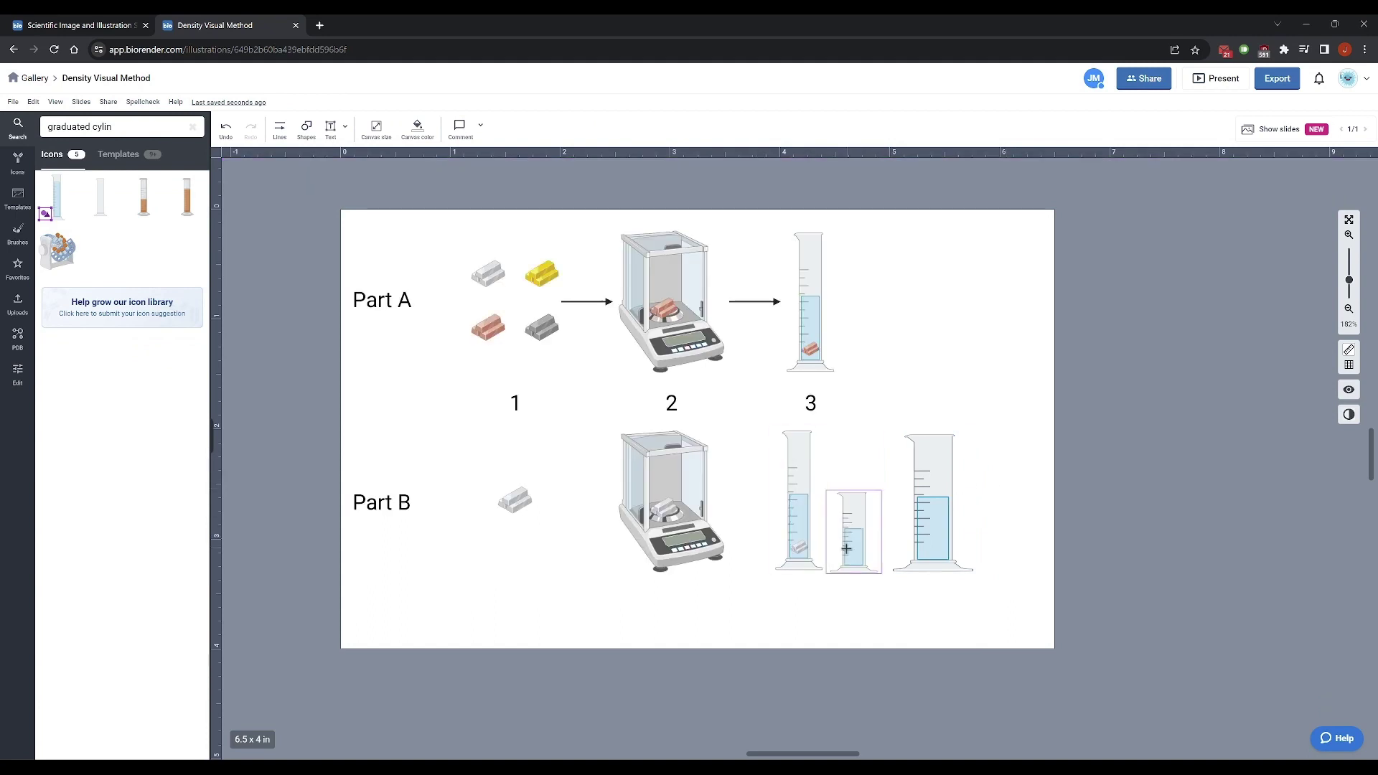
left_click(804, 515)
left_click(917, 511, "shift")
Align the three selected Part B cylinders
right_click(918, 511)
mouse_move(997, 612)
left_click(1097, 632)
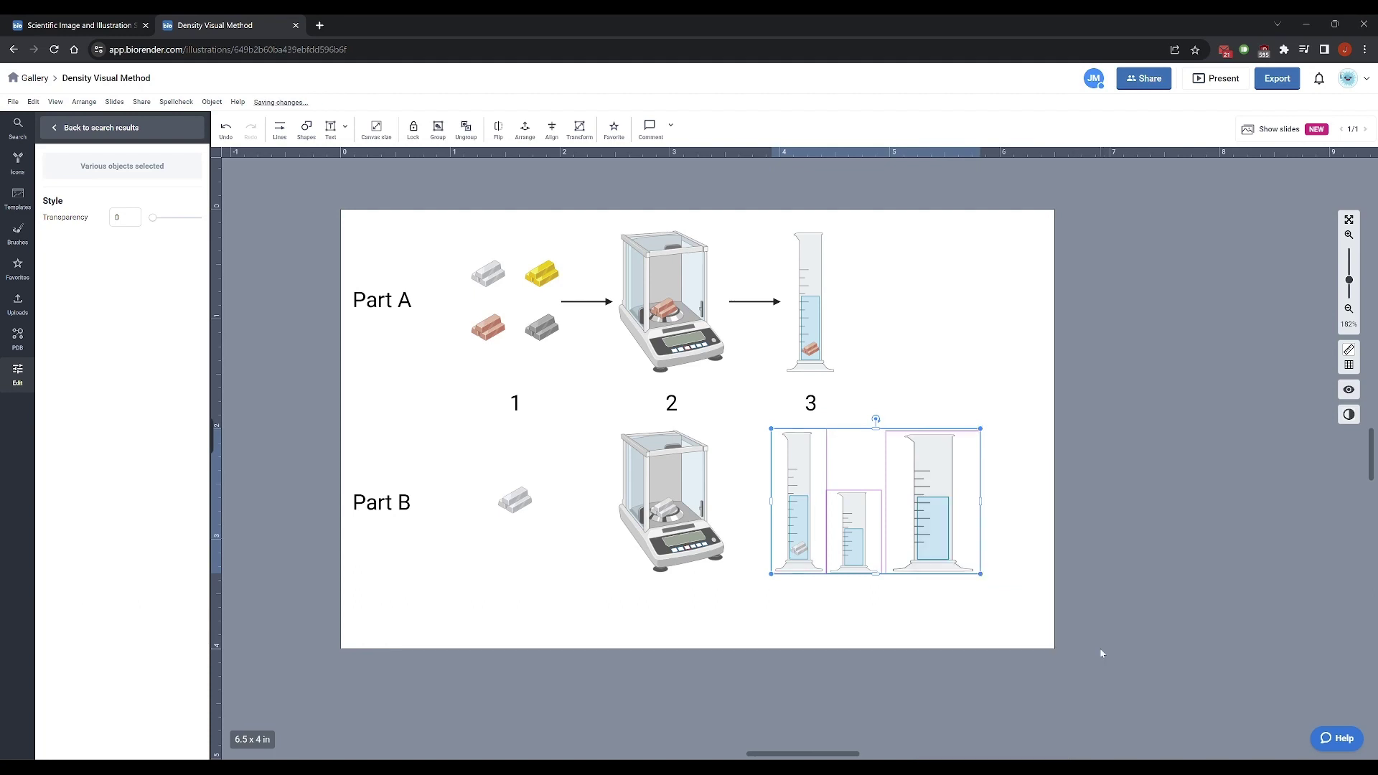
left_click(1057, 551)
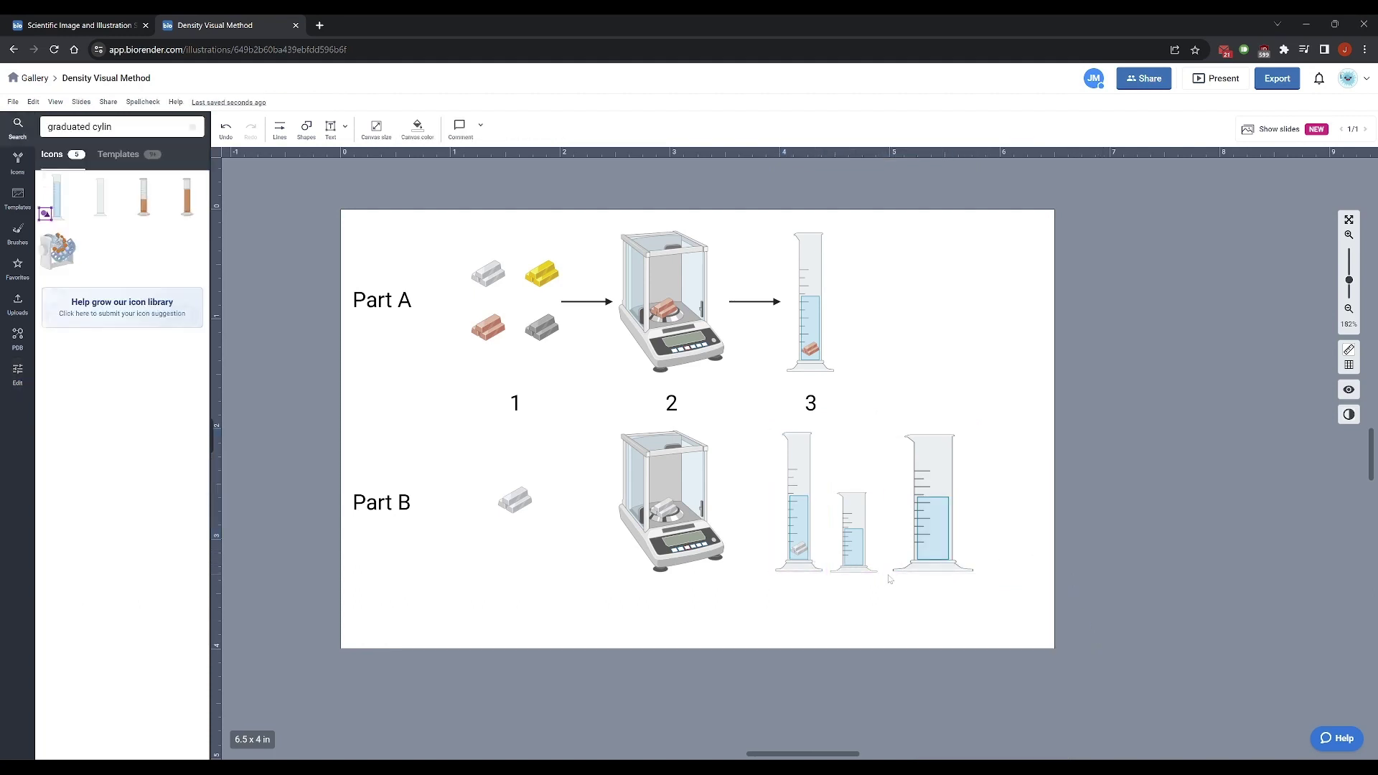
Nudge the middle cylinder into place, then select the left cylinder with its metal bar
left_click(859, 562)
left_click_drag(859, 562, 852, 560)
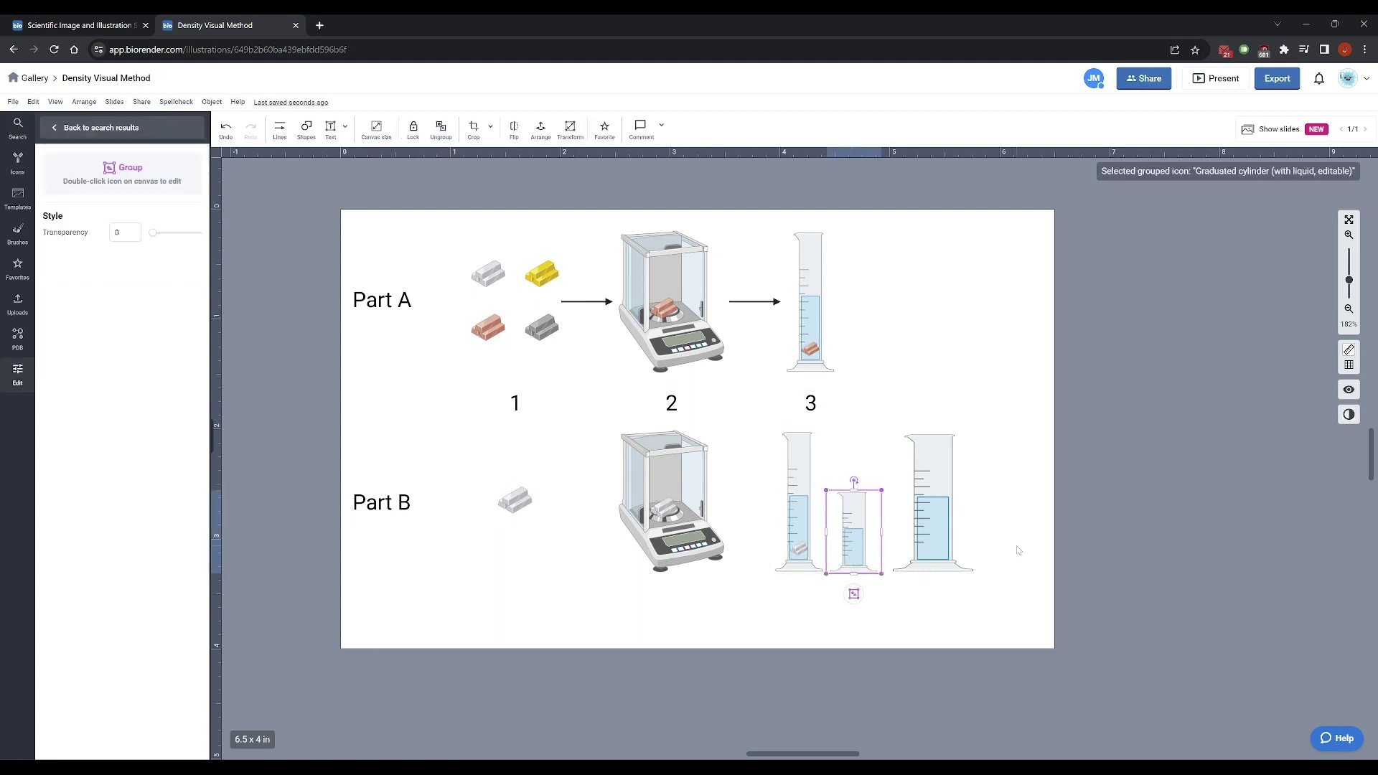
left_click(1028, 549)
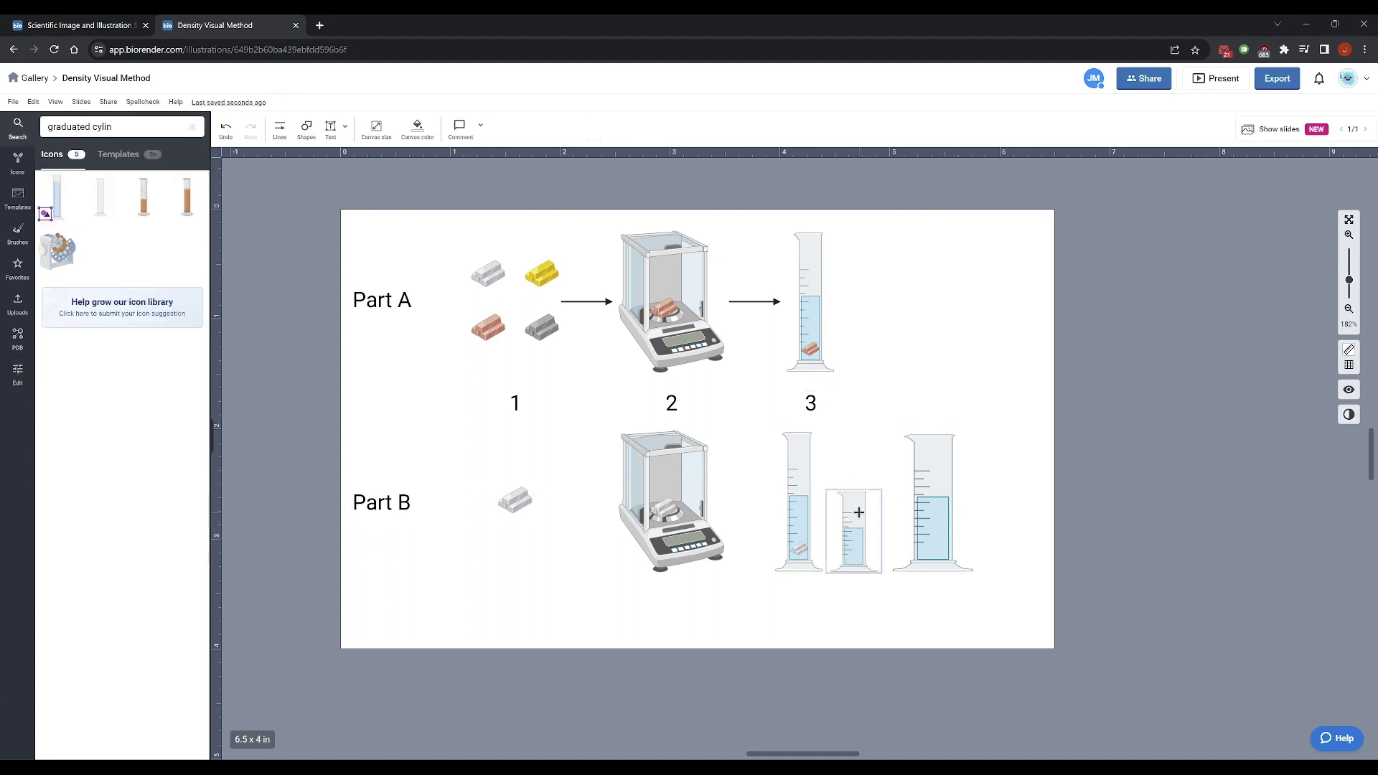
left_click(854, 511)
left_click(1015, 514)
left_click(942, 508)
left_click(1021, 506)
left_click(802, 547)
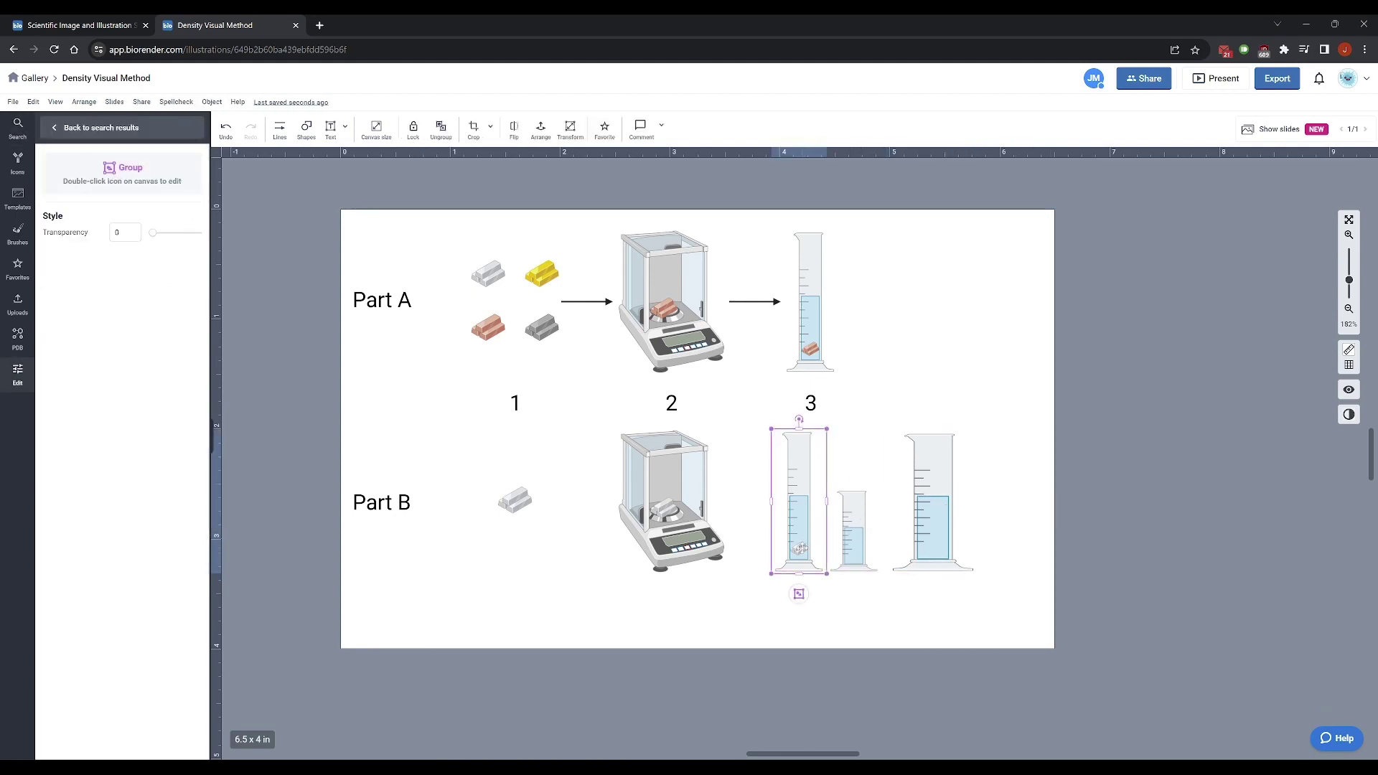
Paste a copy of the metal bar into the bottom of the small cylinder
double_click(800, 548)
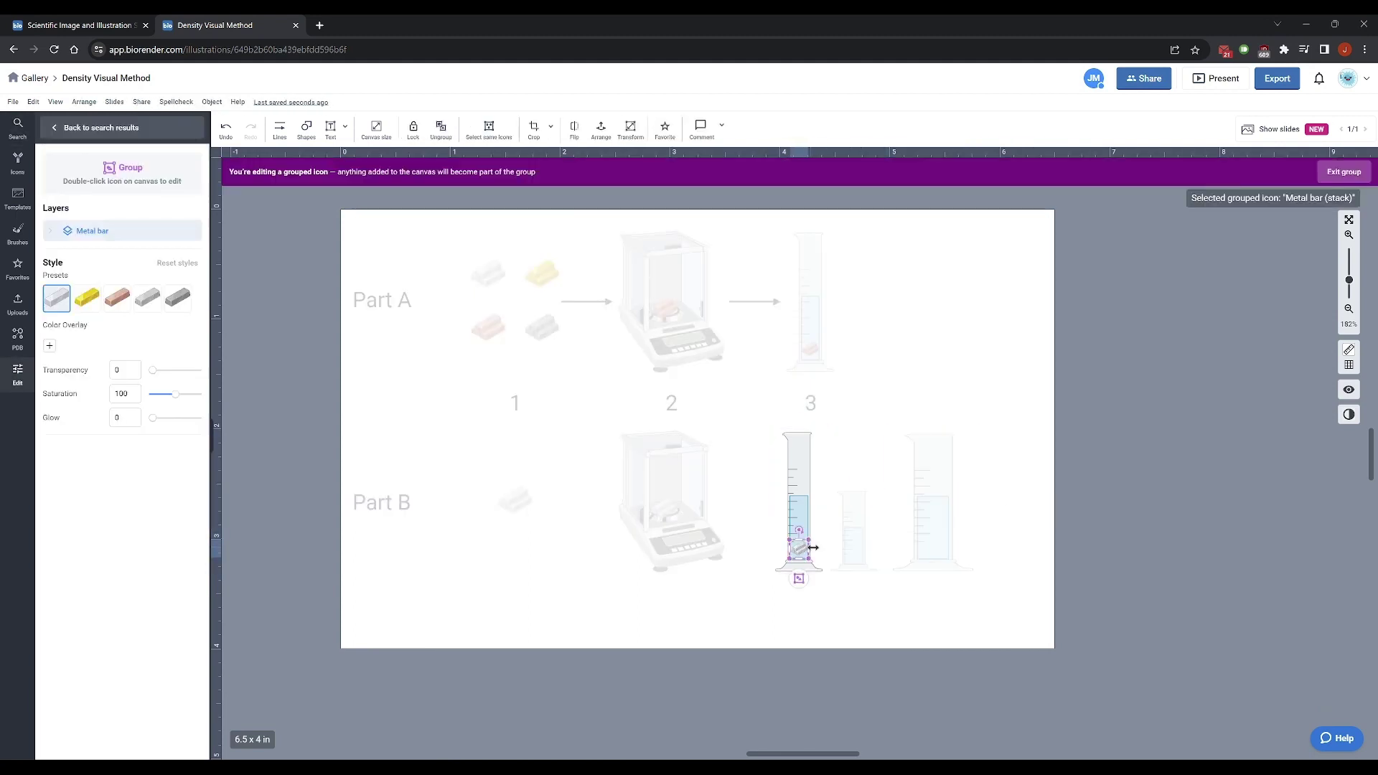
left_click(868, 608)
left_click(868, 593)
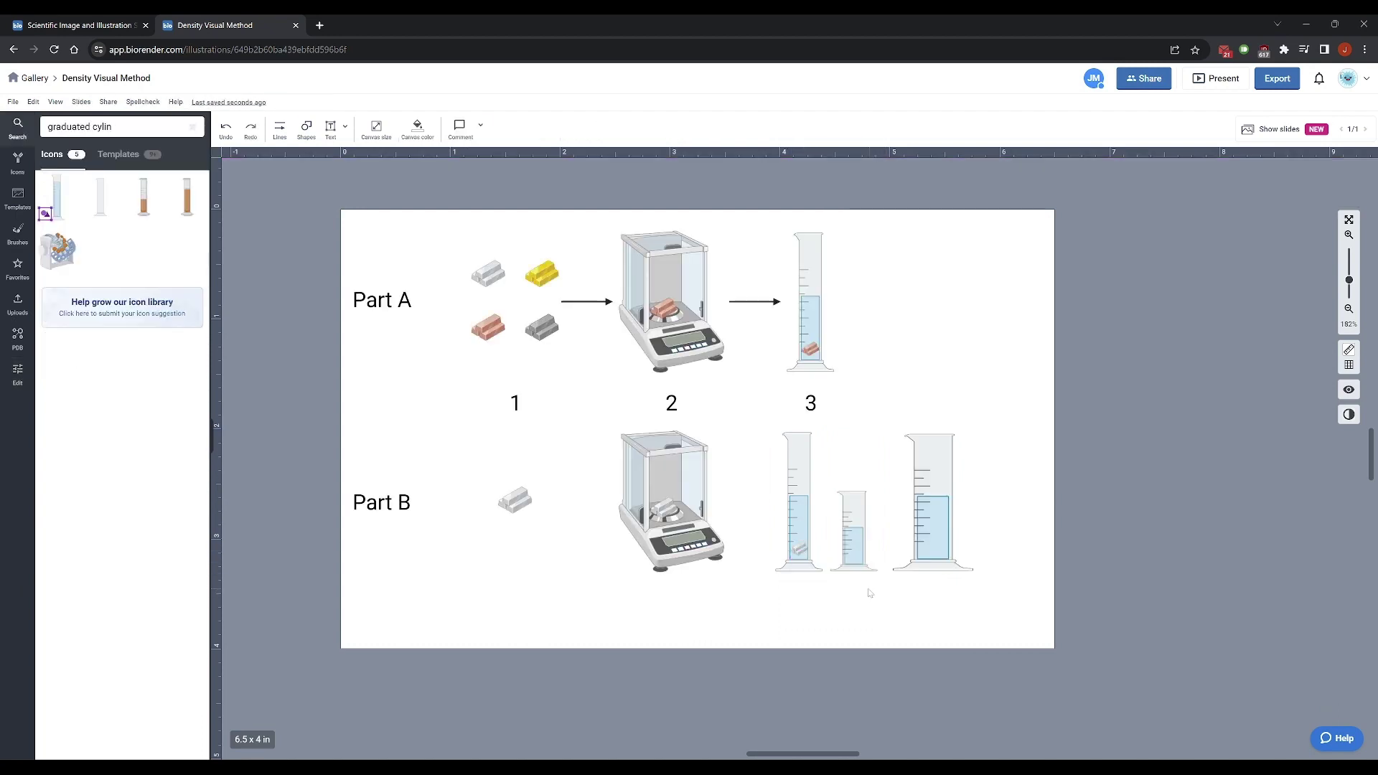
key("ctrl+v")
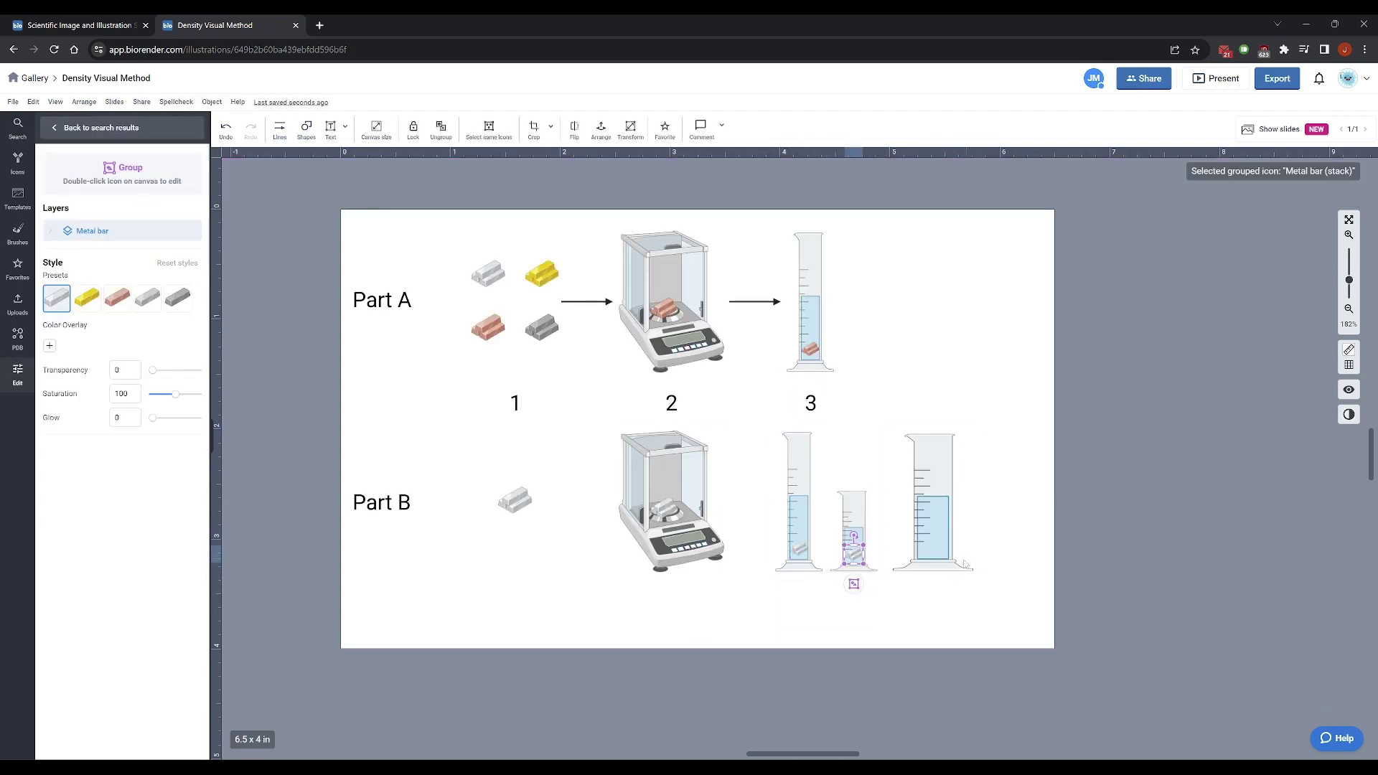
left_click_drag(859, 534, 932, 547)
Copy the 1, 2, 3 step labels down beneath Part B
left_click(1007, 528)
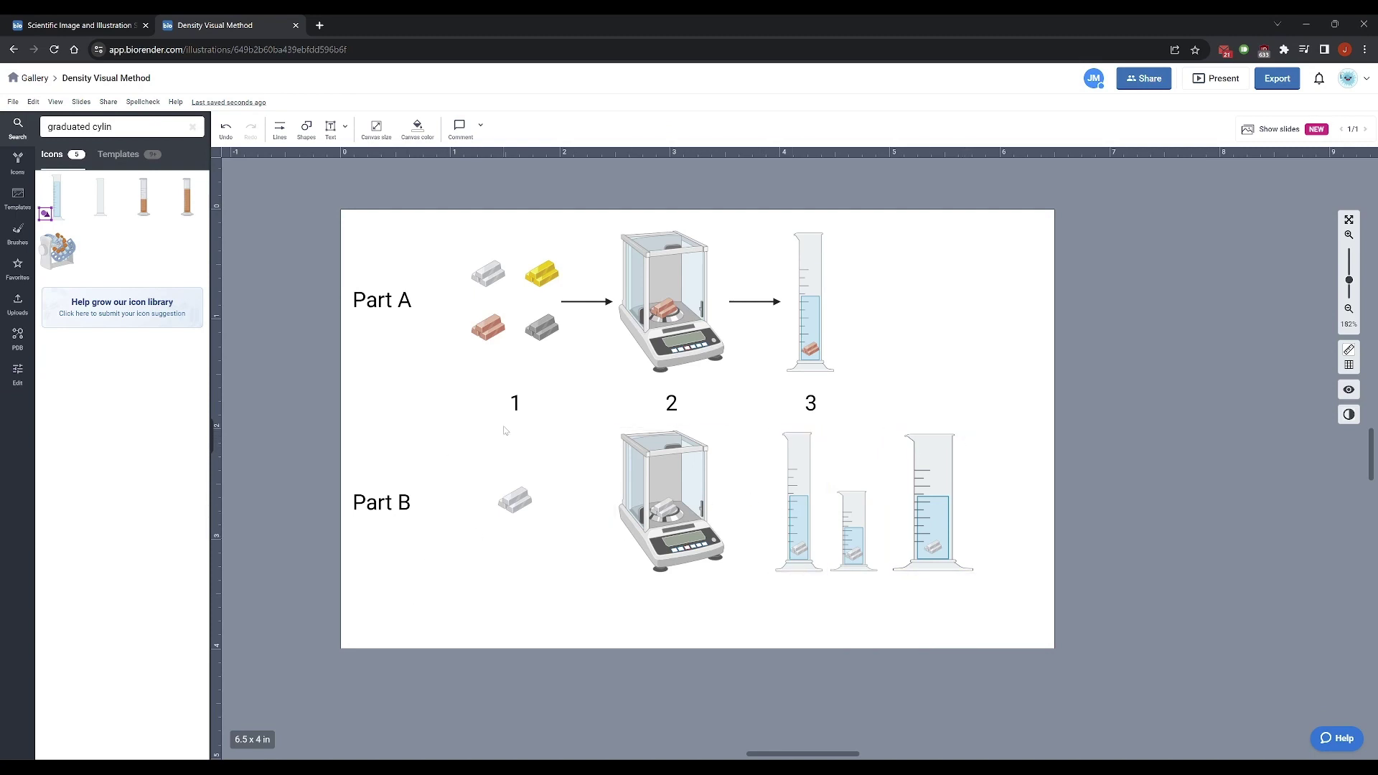
left_click_drag(492, 397, 861, 413)
left_click_drag(658, 419, 668, 597)
Move the copied 3 label right, under the cylinders
left_click(861, 629)
left_click_drag(810, 595, 870, 595)
left_click(962, 600)
Group the large cylinder with its metal bar
left_click_drag(1000, 402, 884, 578)
right_click(926, 488)
mouse_move(966, 615)
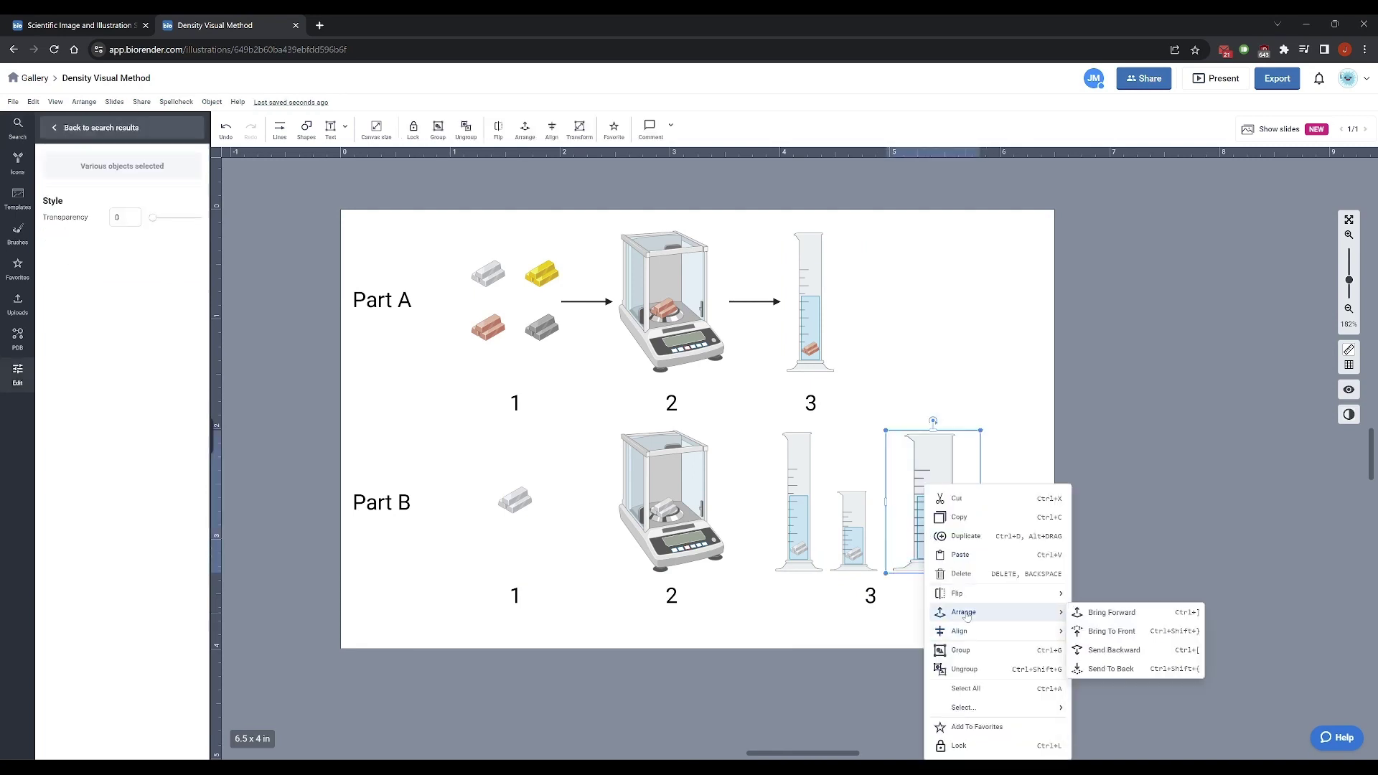
left_click(960, 649)
Distribute the three Part B cylinders evenly in the horizontal direction
left_click(871, 581)
right_click(857, 521)
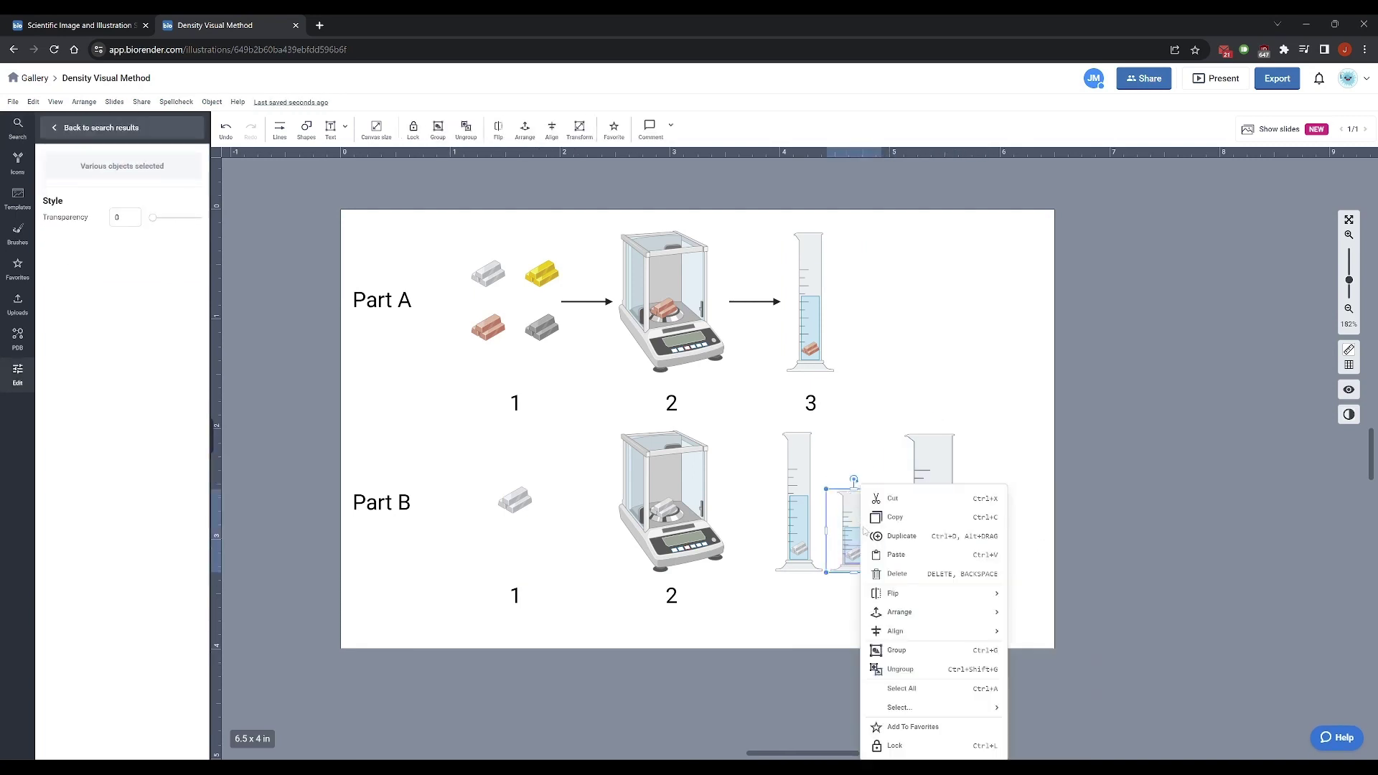
left_click(959, 581)
left_click_drag(1010, 426, 771, 574)
right_click(810, 470)
mouse_move(884, 628)
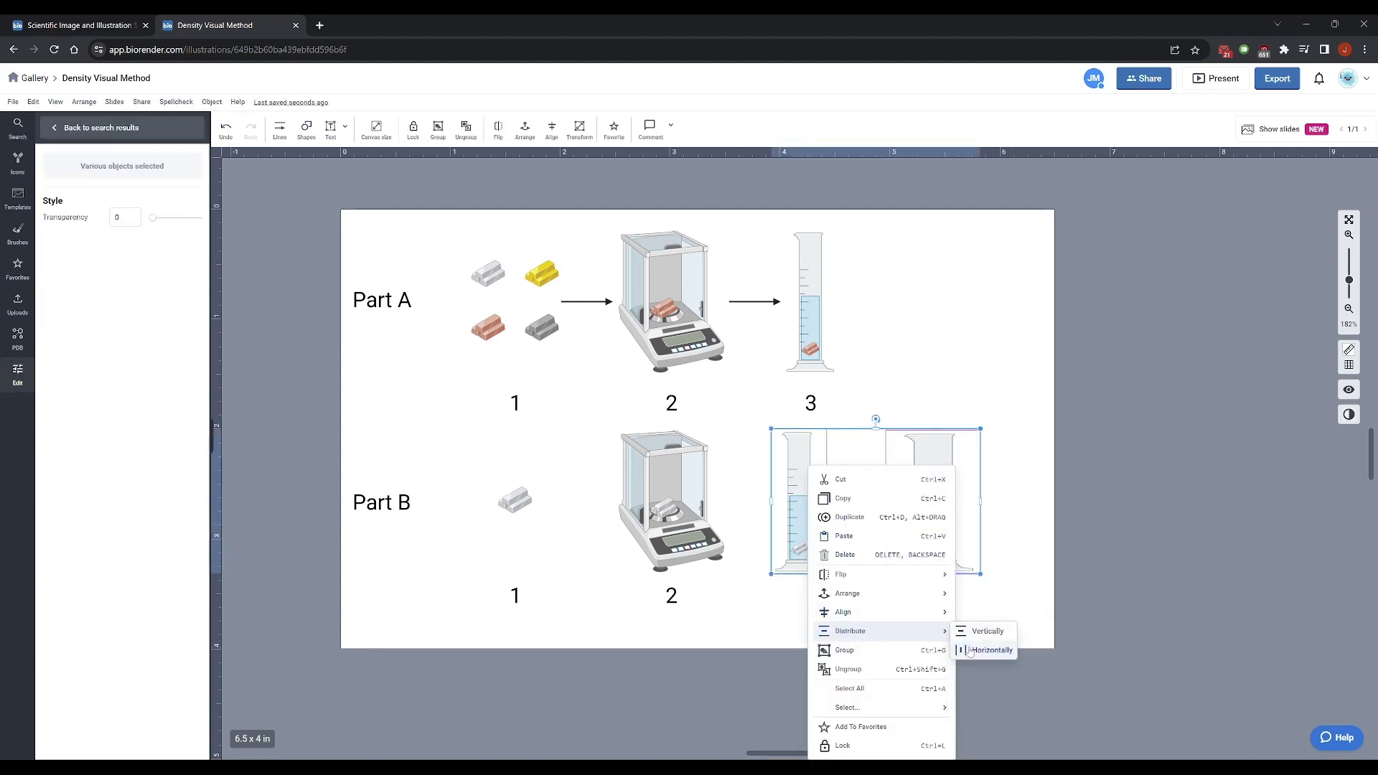
left_click(991, 649)
left_click(1011, 527)
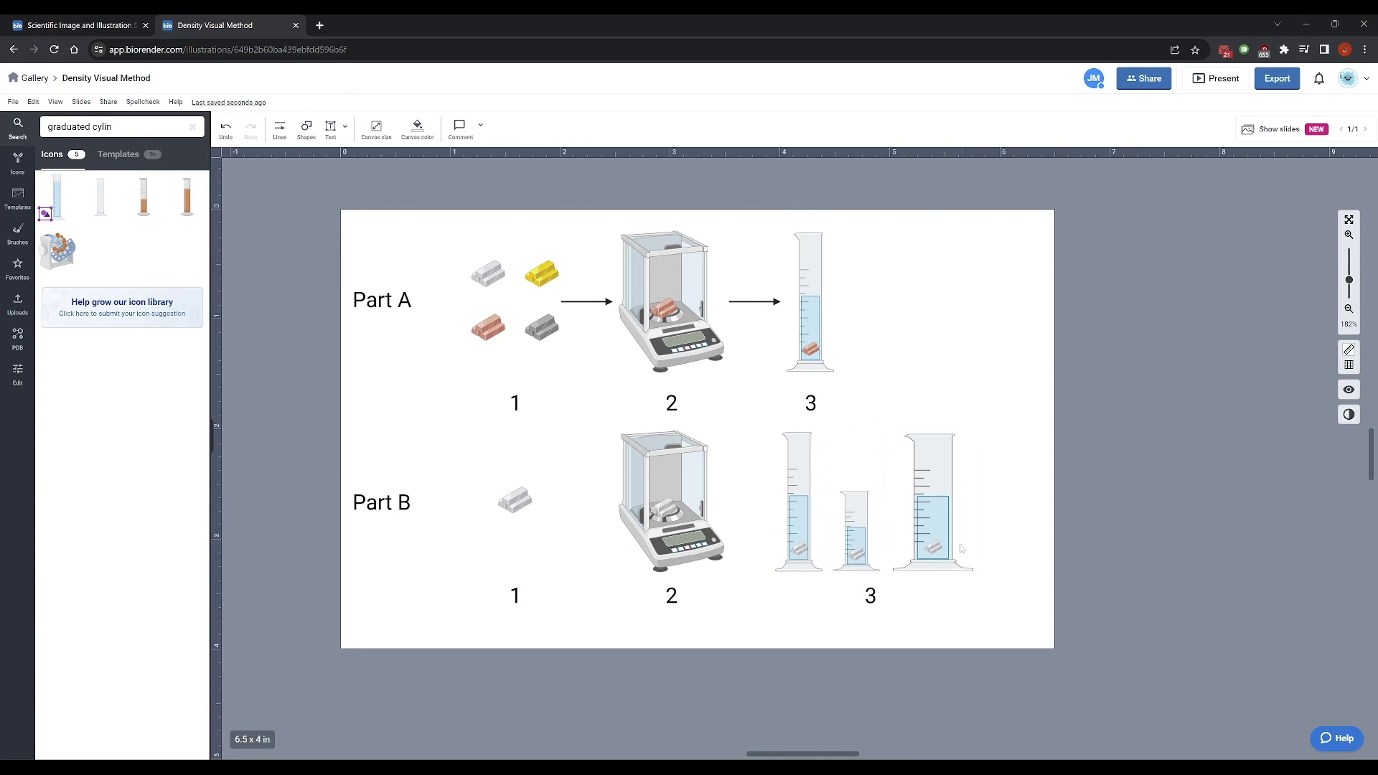
Nudge the large cylinder group slightly left
left_click_drag(943, 476, 934, 475)
left_click(1044, 475)
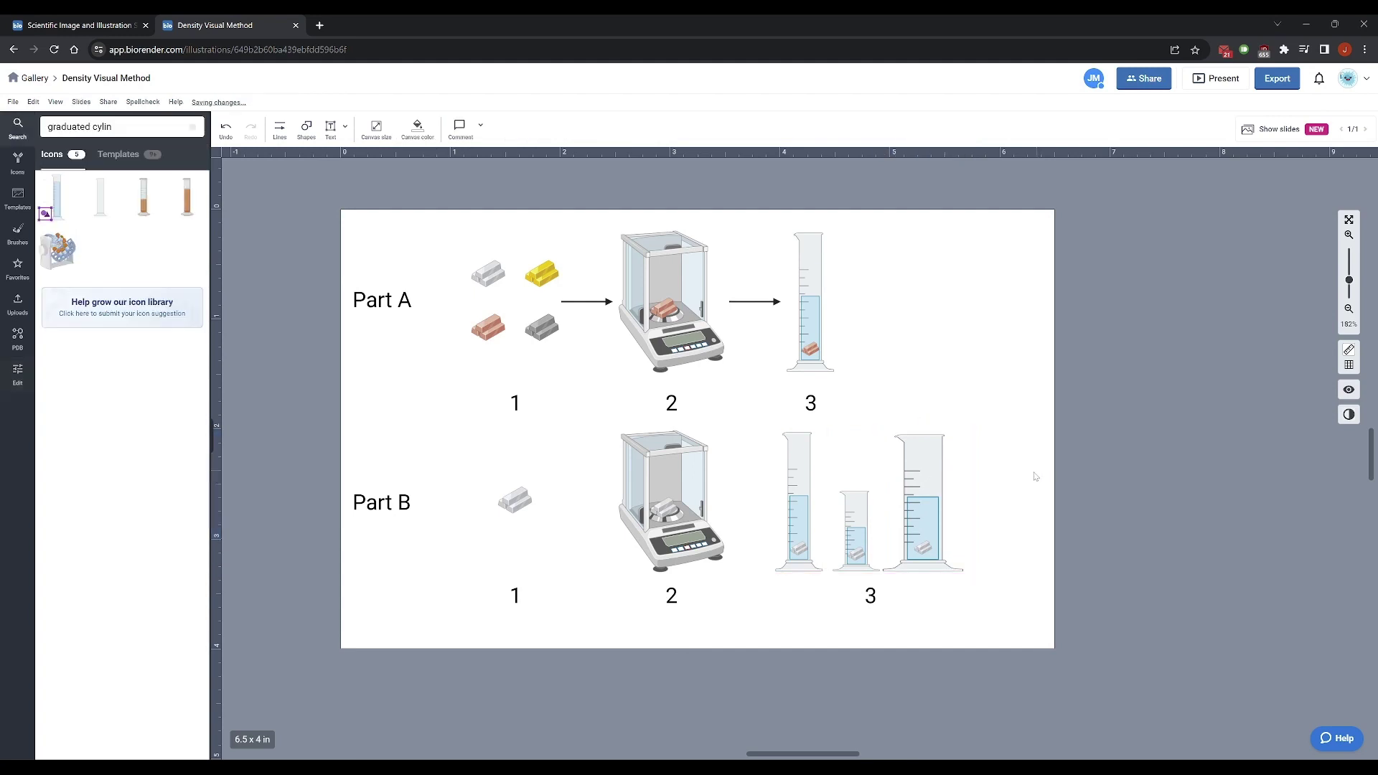
left_click(927, 480)
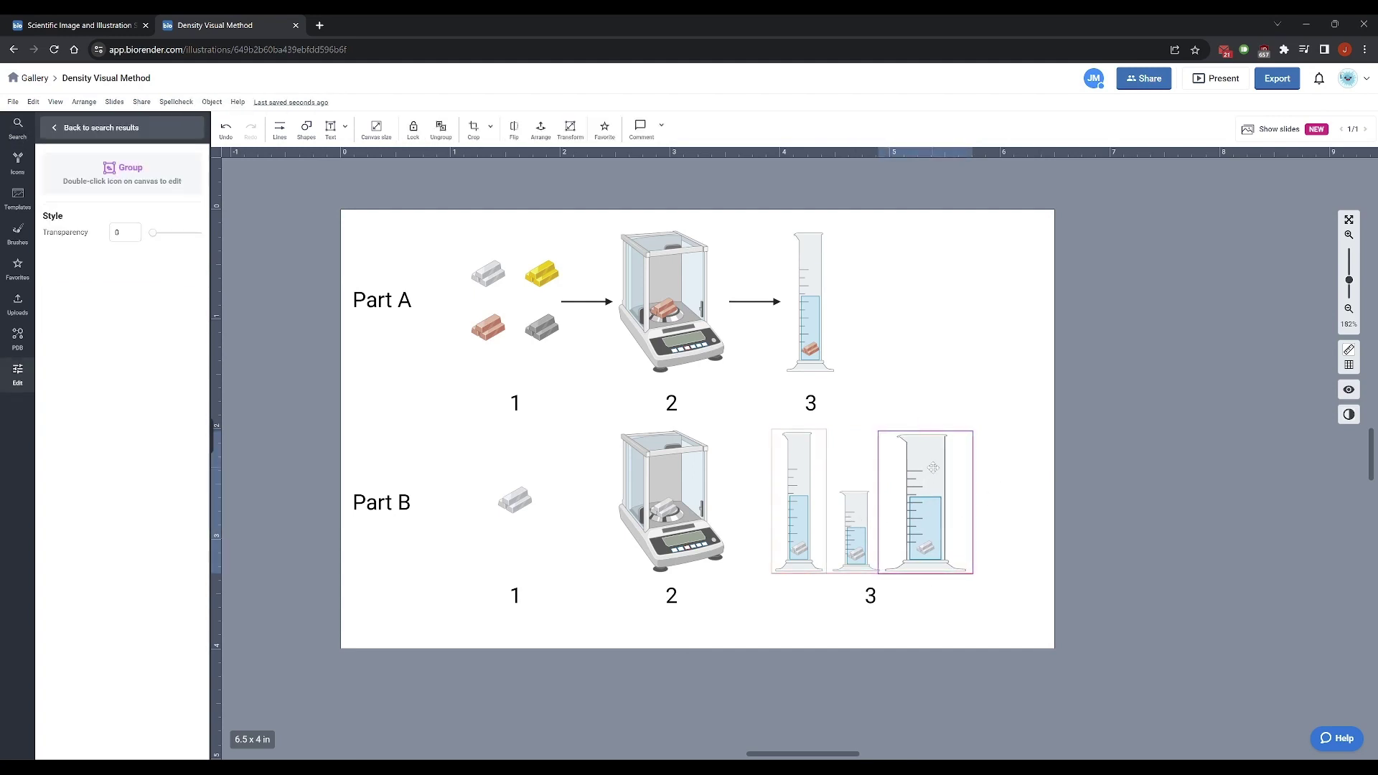
left_click(1003, 474)
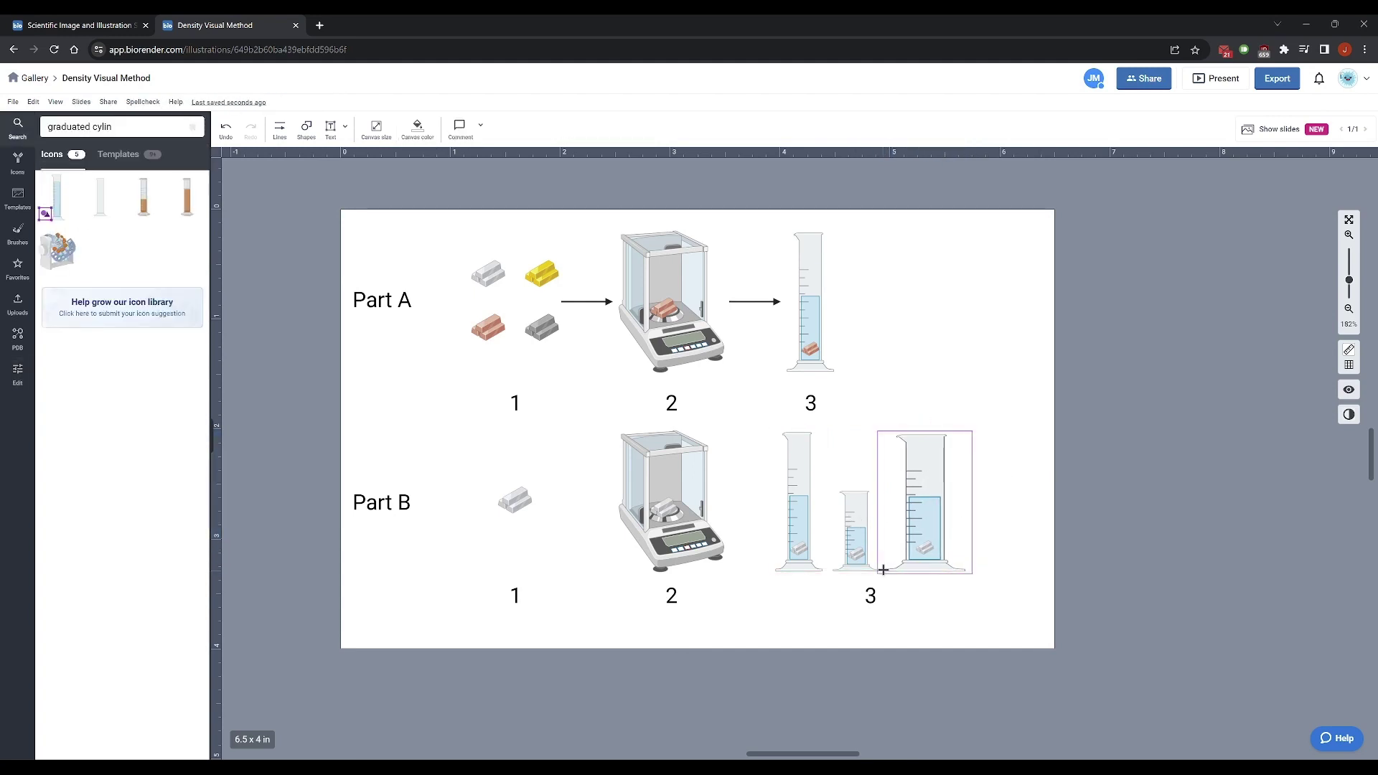
left_click(928, 467)
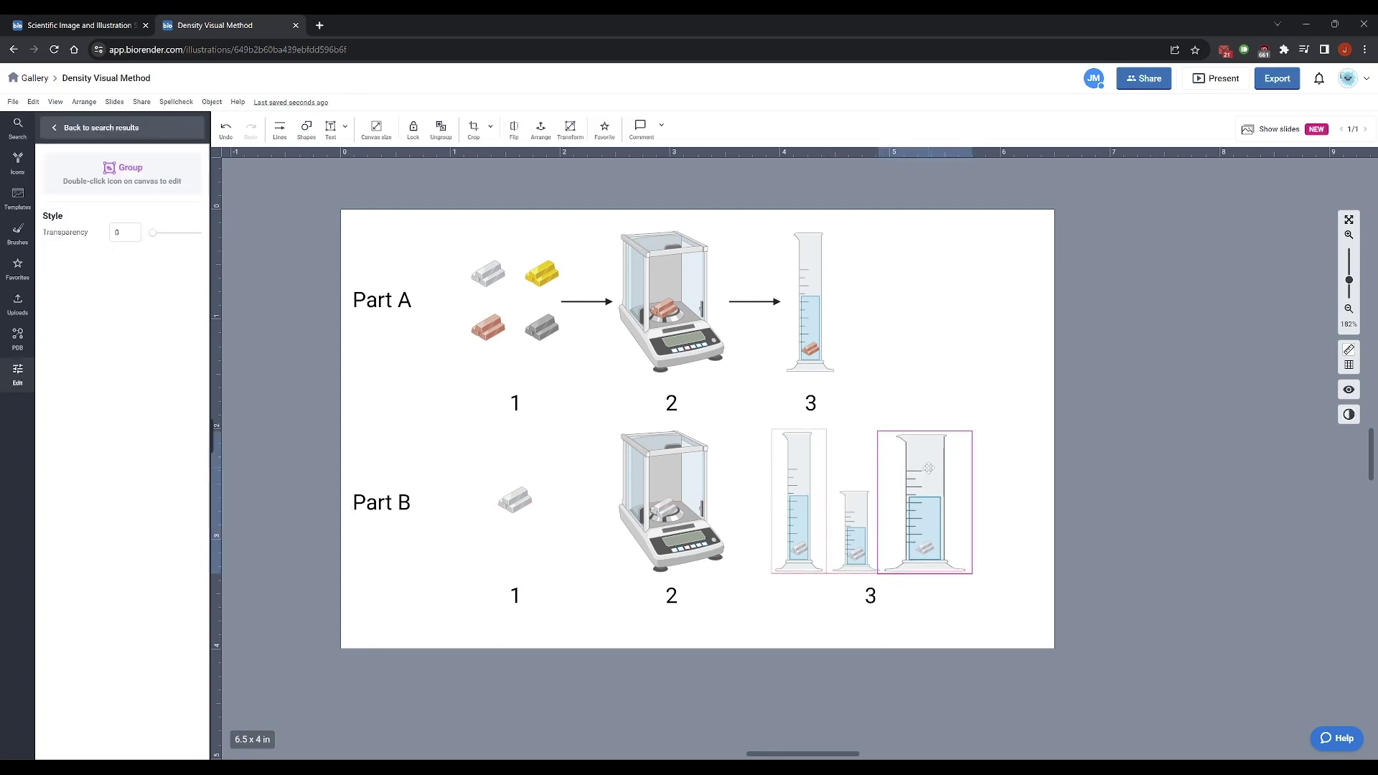
Zoom out and view the whole figure at 100%
left_click(1035, 493)
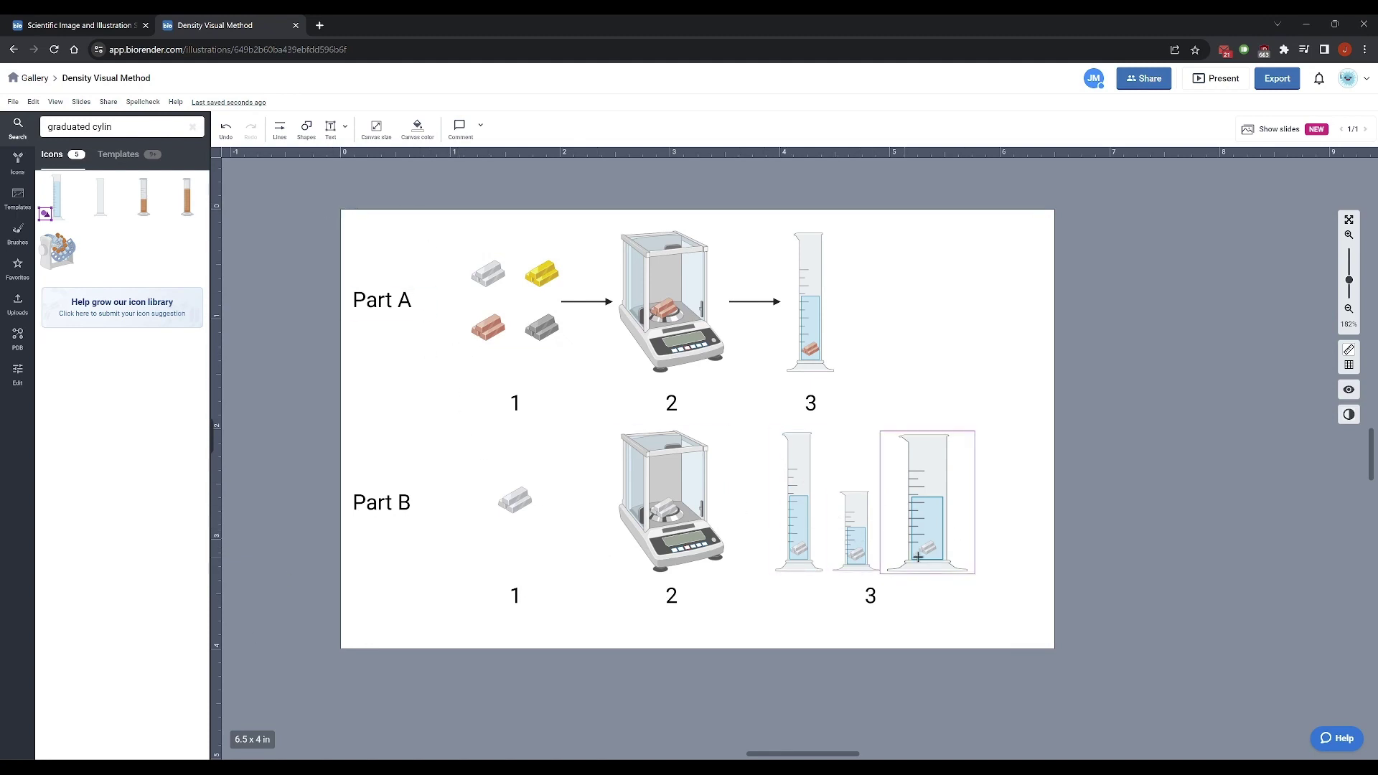
left_click(1348, 309)
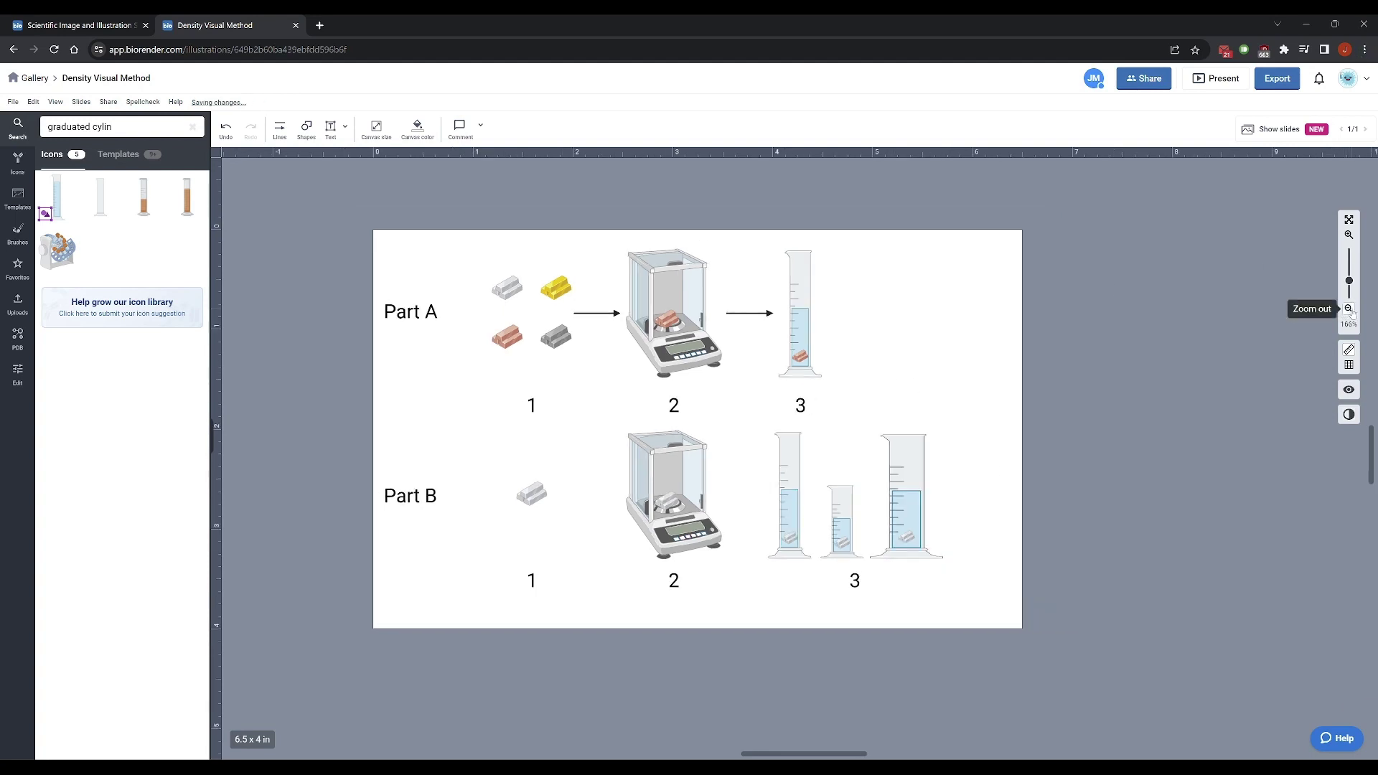
left_click(1348, 309)
left_click(1348, 324)
left_click(1317, 365)
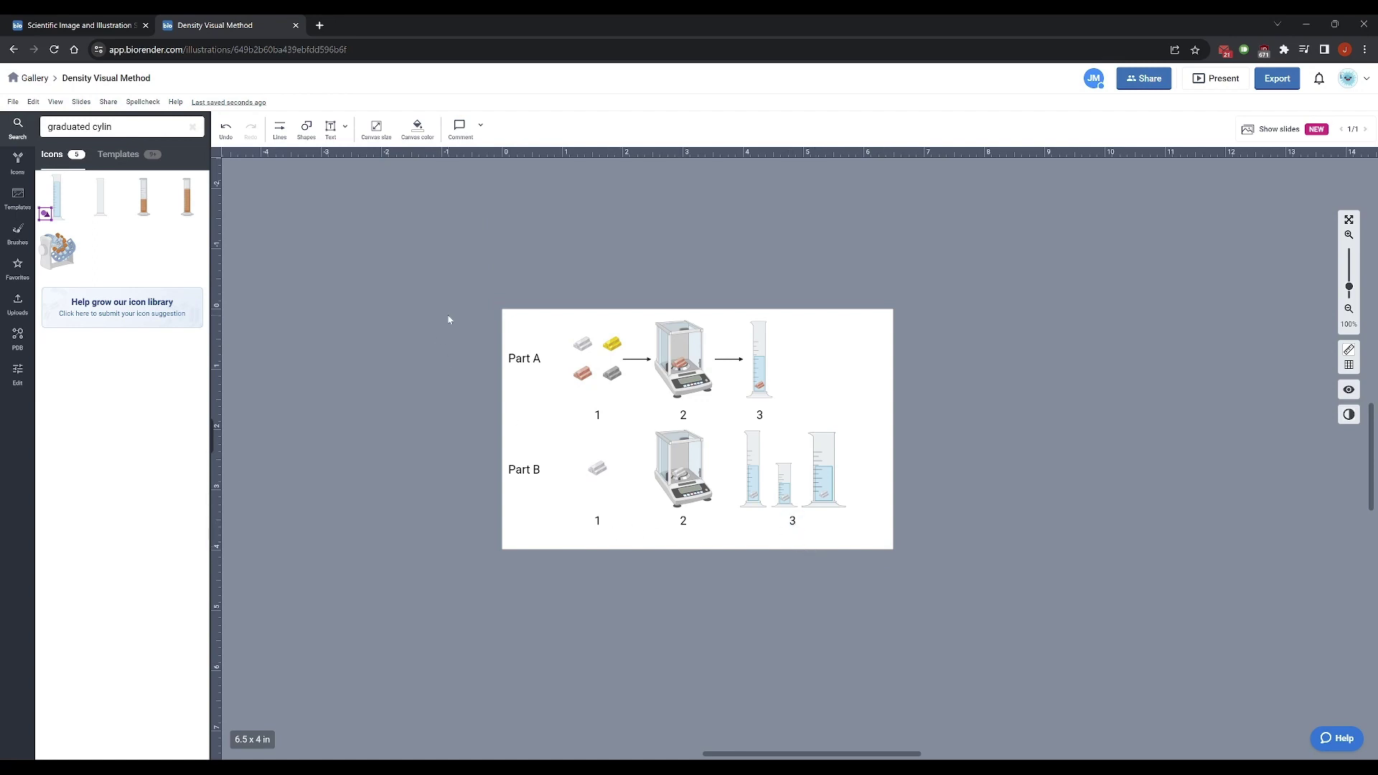
Pick the rounded rectangle from the Shapes list
left_click(306, 128)
mouse_move(330, 155)
left_click(388, 163)
left_click(306, 128)
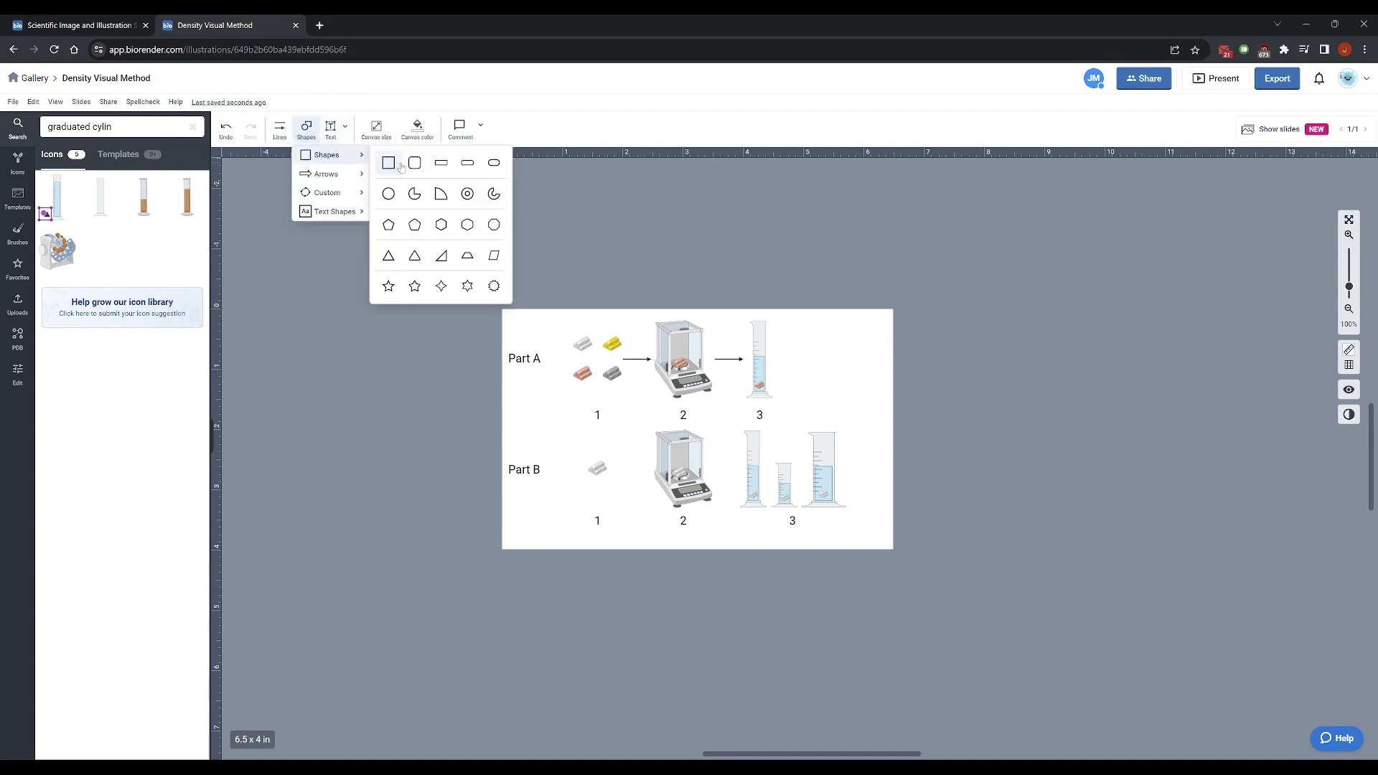
left_click(414, 163)
Draw a rounded box over Part A and send it behind the Part A images
left_click_drag(562, 312, 781, 404)
right_click(775, 392)
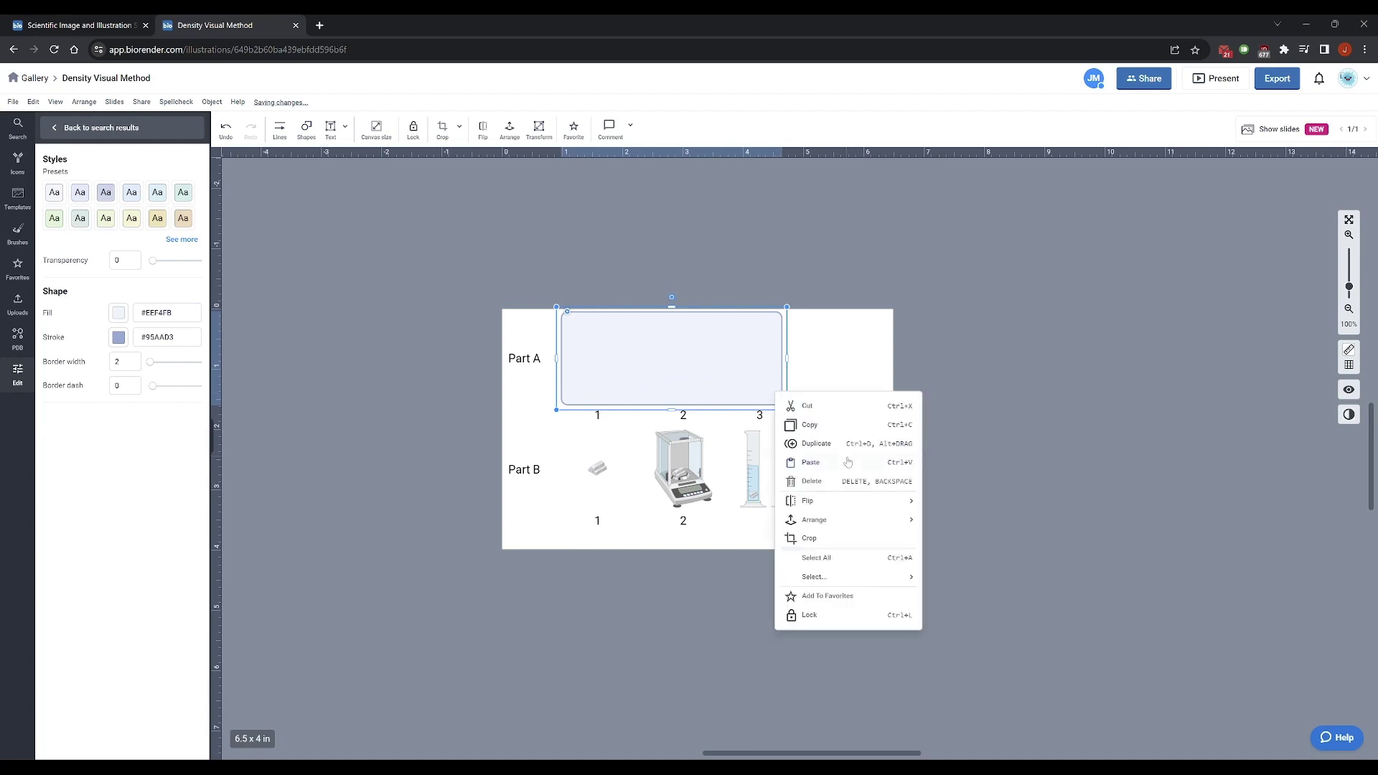
mouse_move(857, 524)
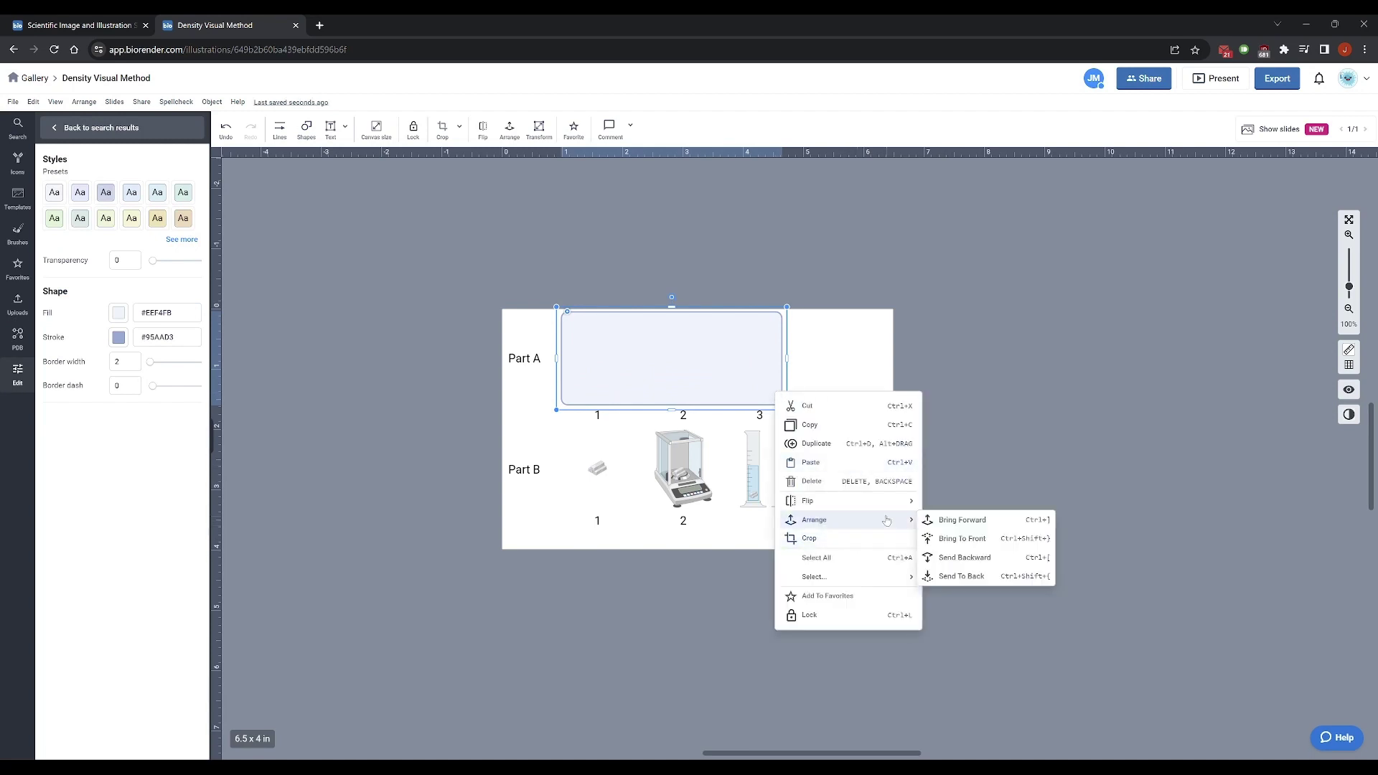
left_click(974, 575)
left_click(873, 381)
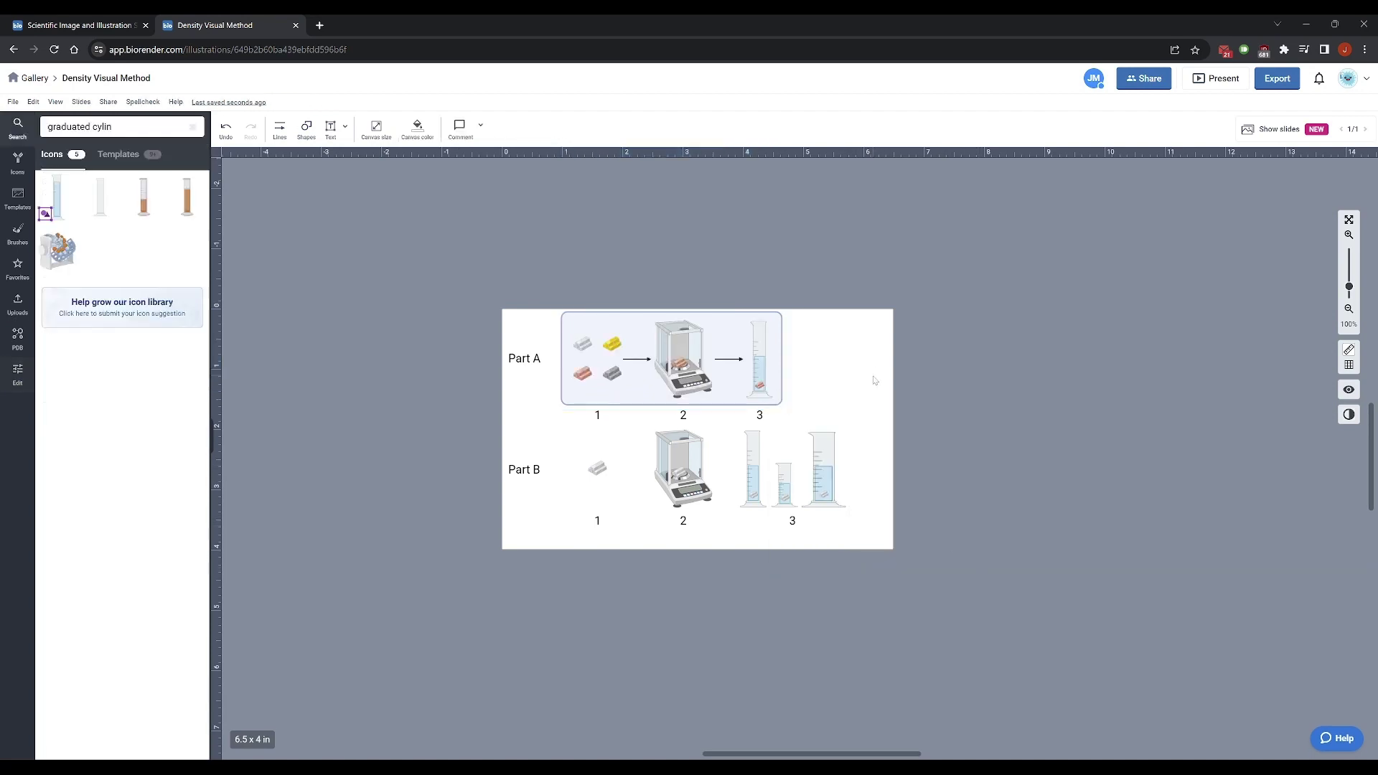
Copy the box down to Part B, send it to back, and widen it around all three cylinders
left_click(792, 347)
left_click_drag(745, 391, 745, 500)
right_click(704, 480)
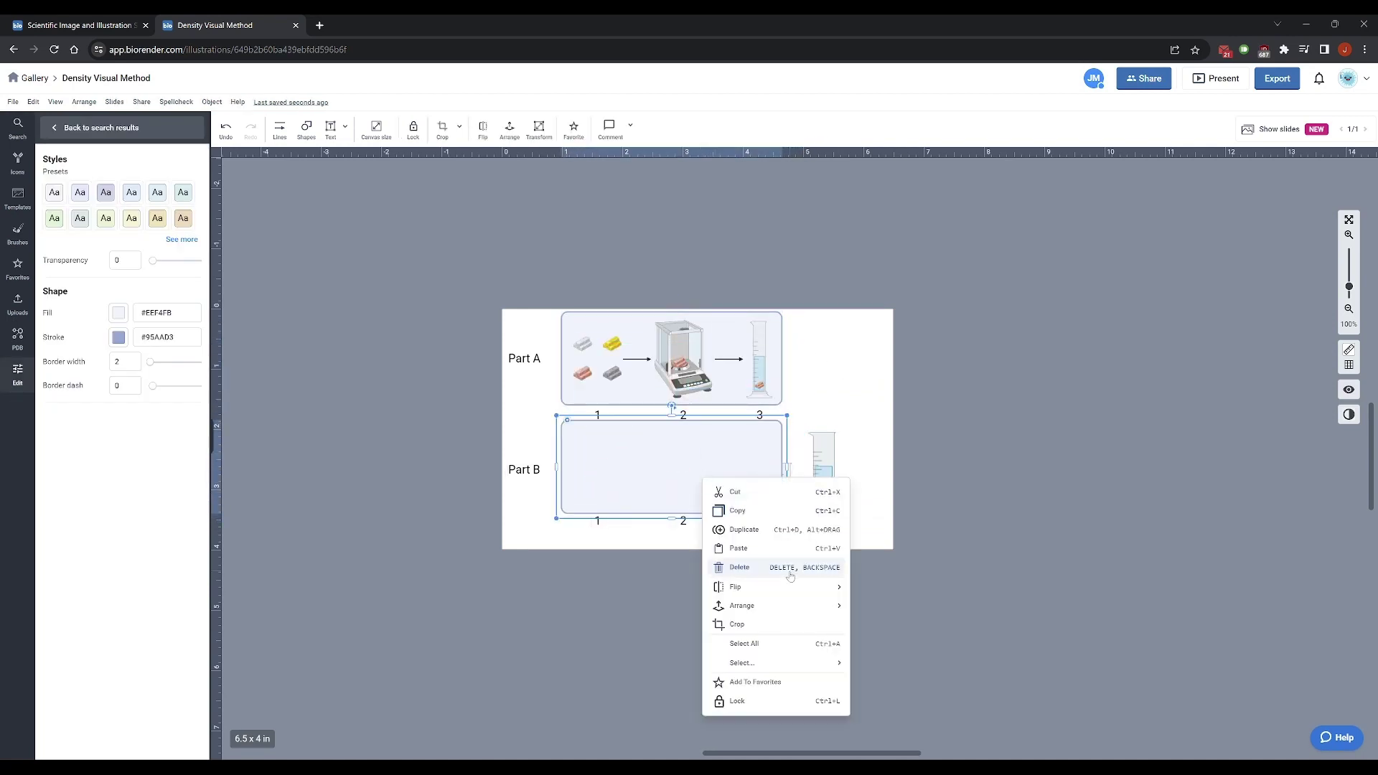
mouse_move(785, 609)
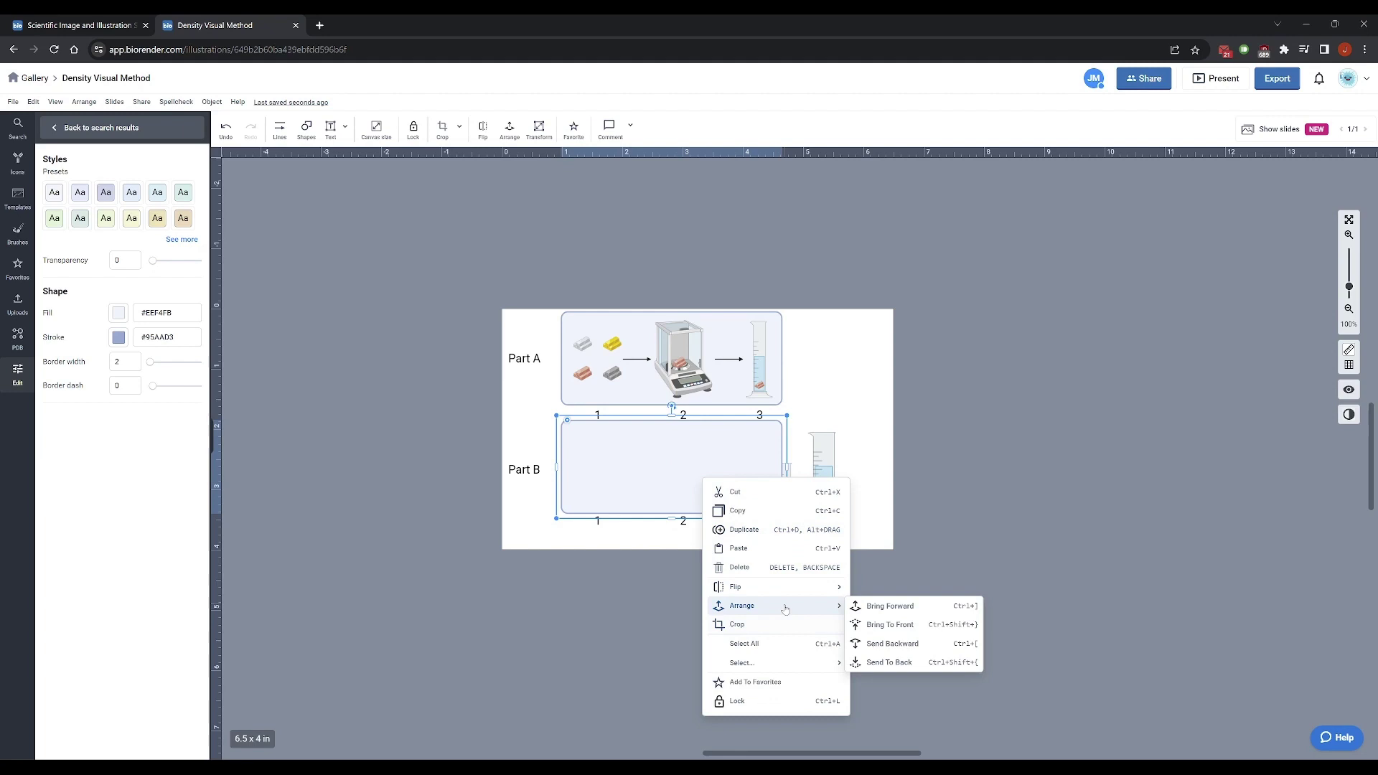
left_click(889, 662)
left_click_drag(787, 470, 864, 472)
left_click(981, 471)
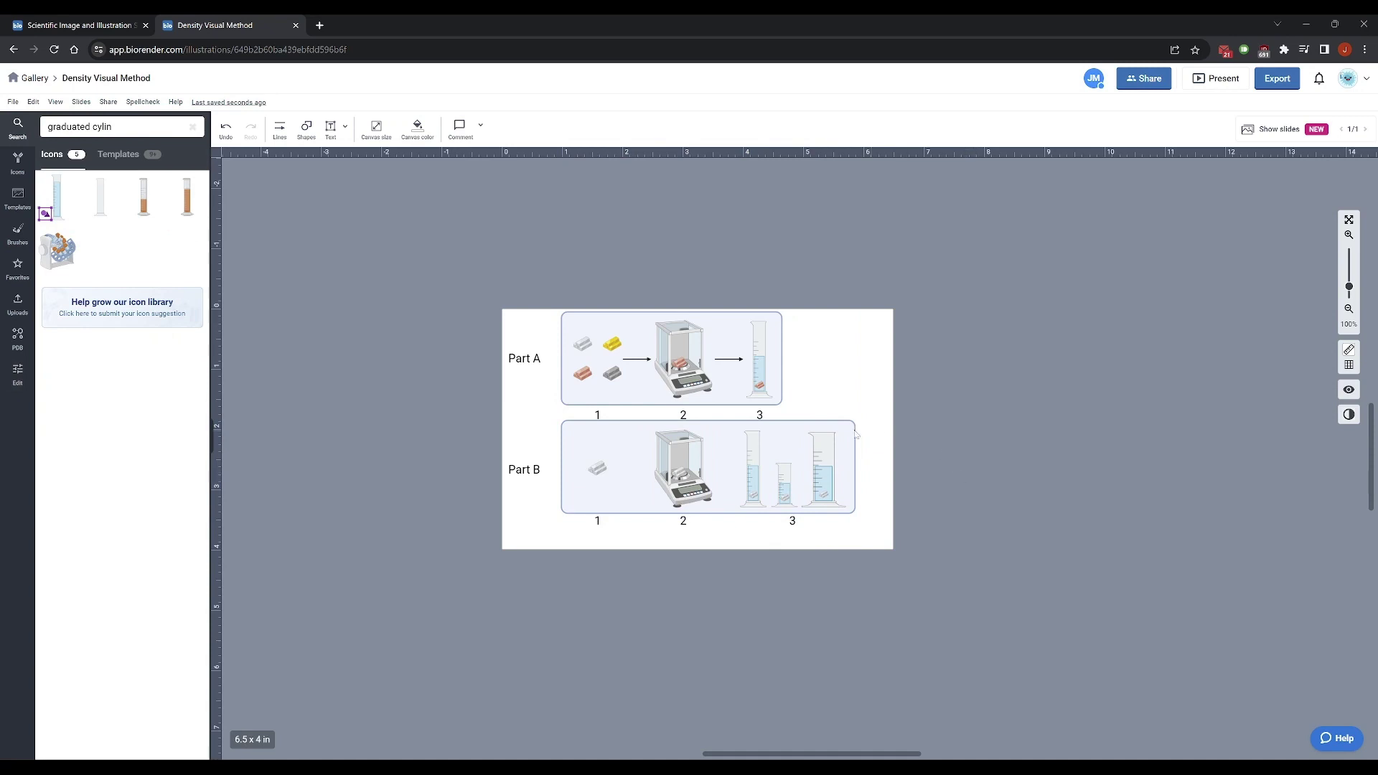
left_click_drag(871, 538, 513, 430)
Shift the Part B contents slightly down, keeping the box's original width
left_click_drag(622, 450, 623, 458)
left_click(981, 468)
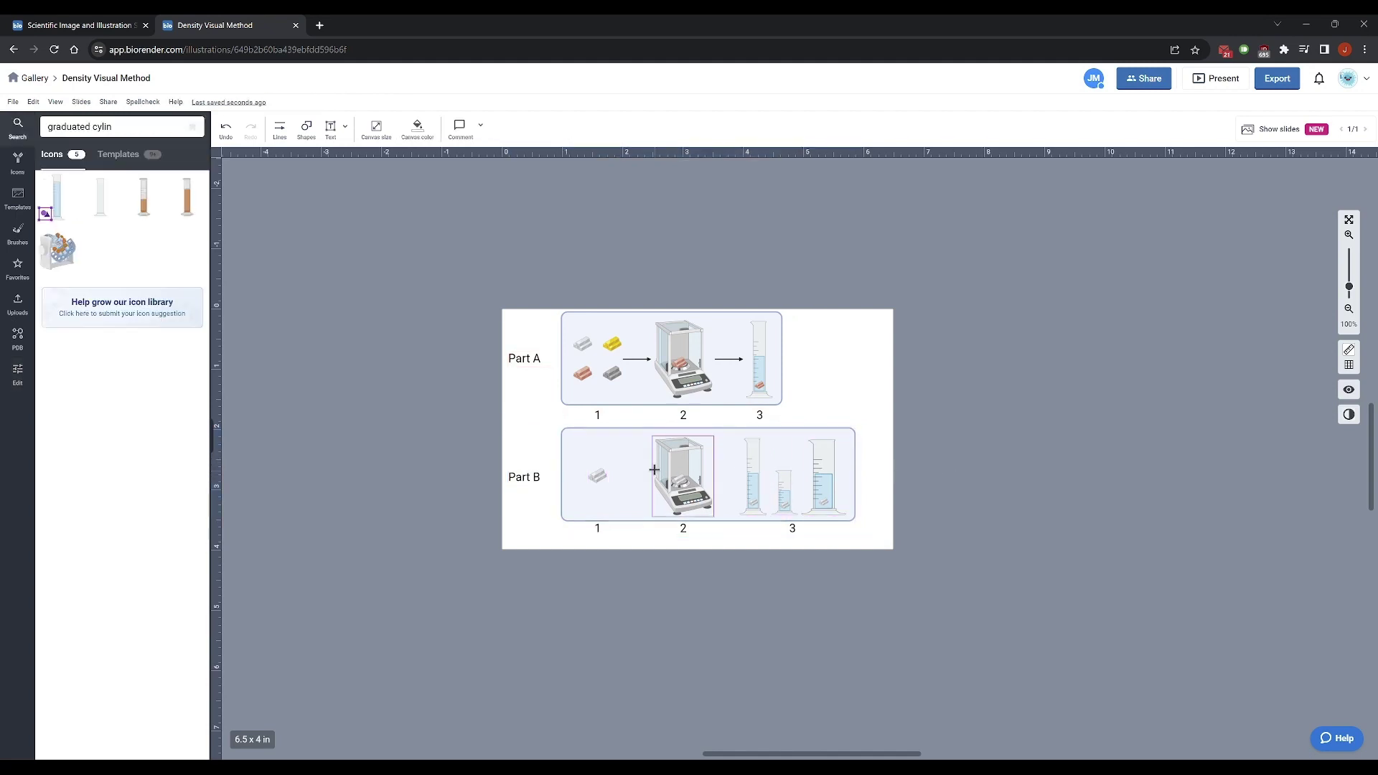
left_click(622, 459)
left_click_drag(861, 475, 644, 479)
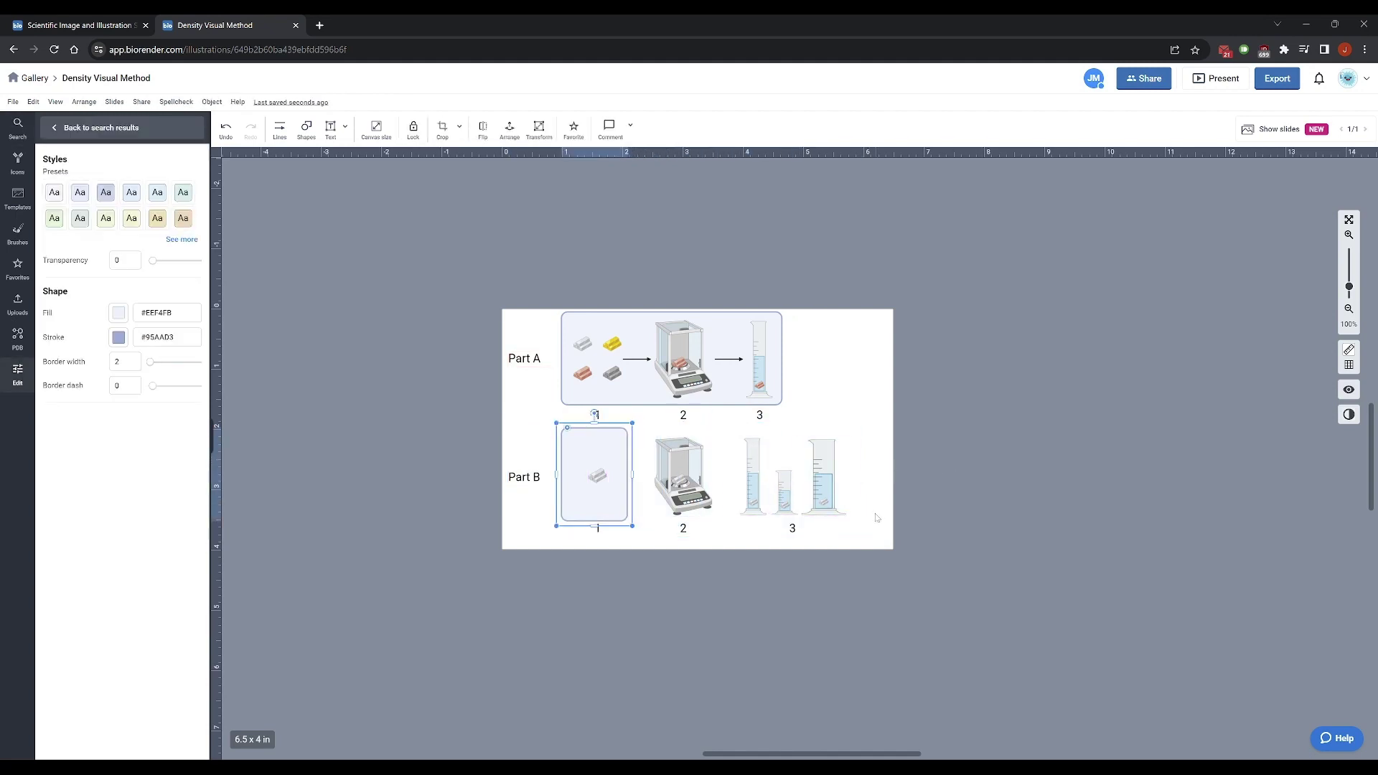
key("ctrl+z")
key("Escape")
Copy both Part A arrows into Part B between steps 1, 2 and 3
left_click(636, 359)
left_click(732, 360, "shift")
key("ctrl+c")
key("ctrl+v")
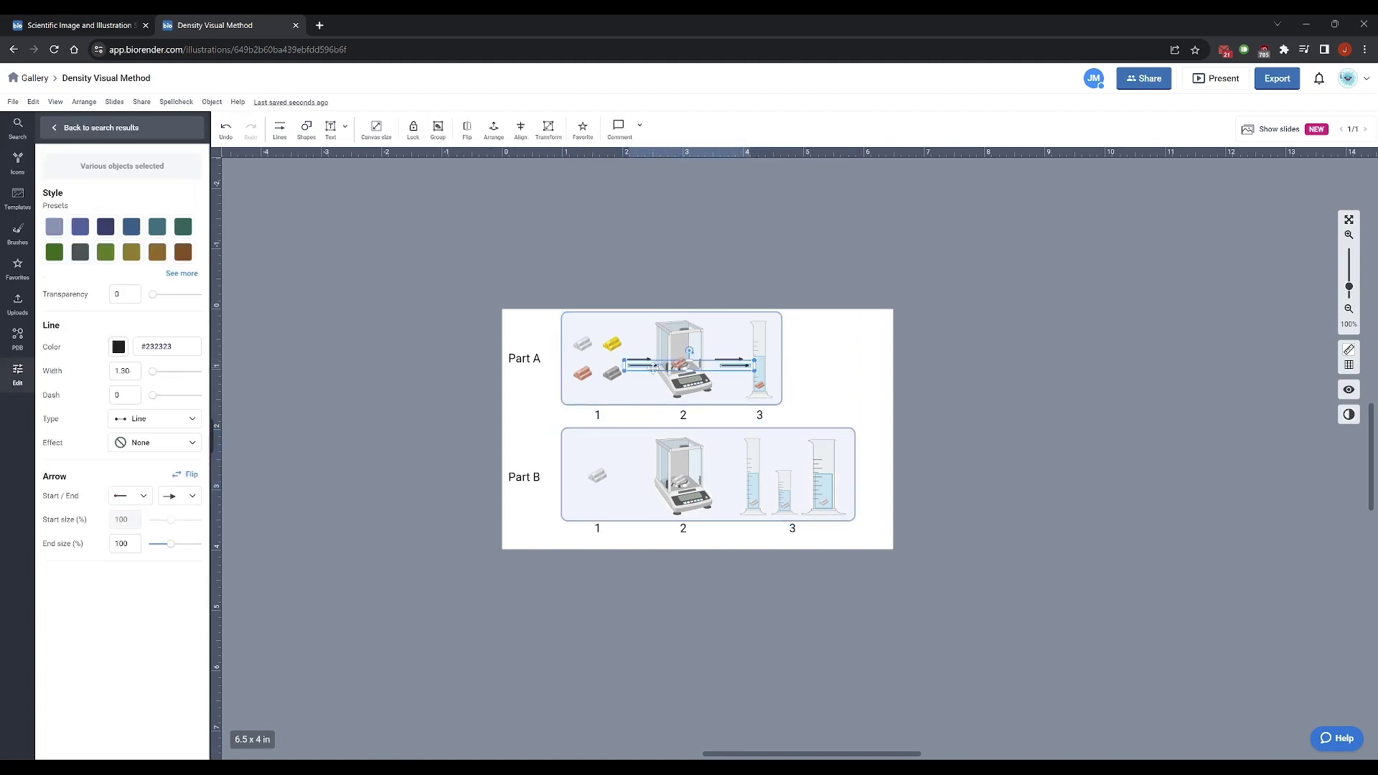
left_click_drag(646, 366, 635, 478)
left_click(1021, 472)
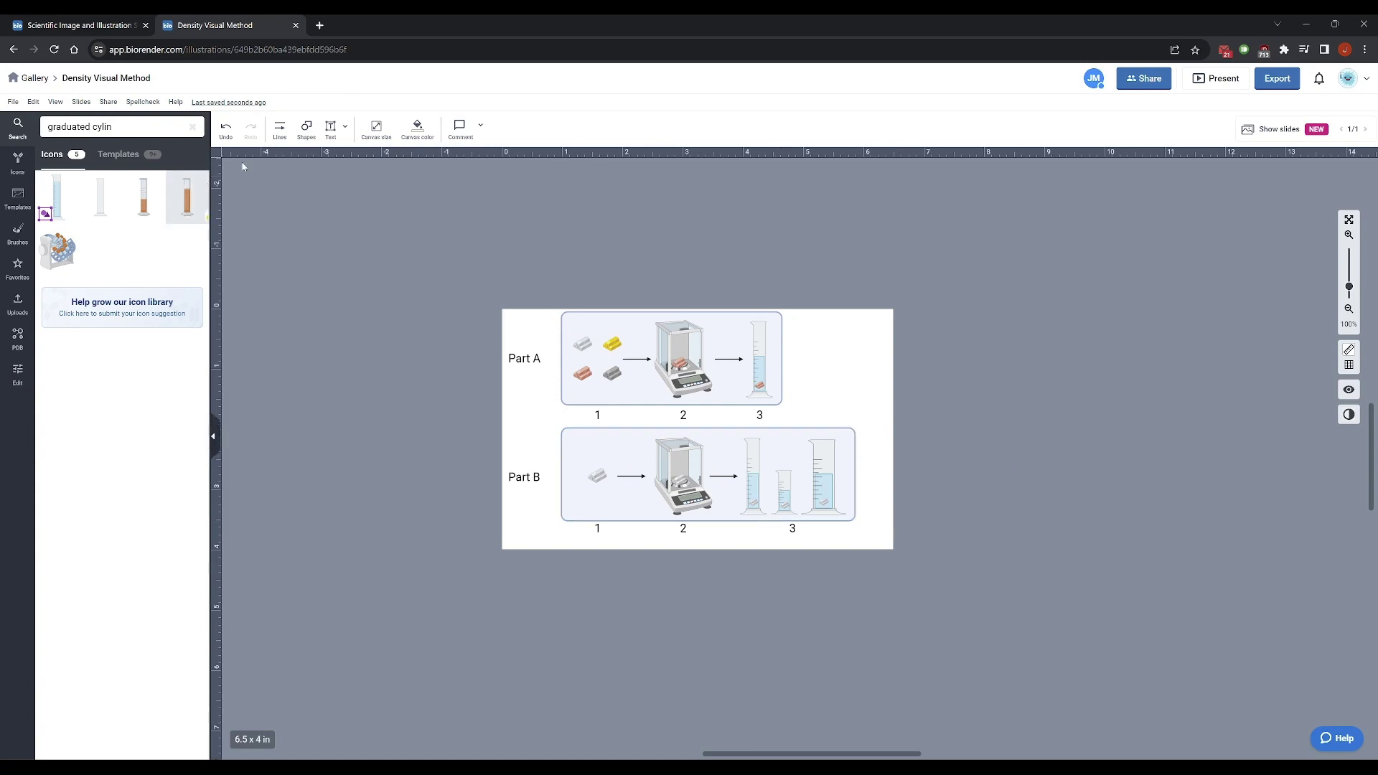
Draw a plain body-text caption box below the figure
left_click(346, 129)
left_click(353, 155)
left_click_drag(500, 579, 896, 681)
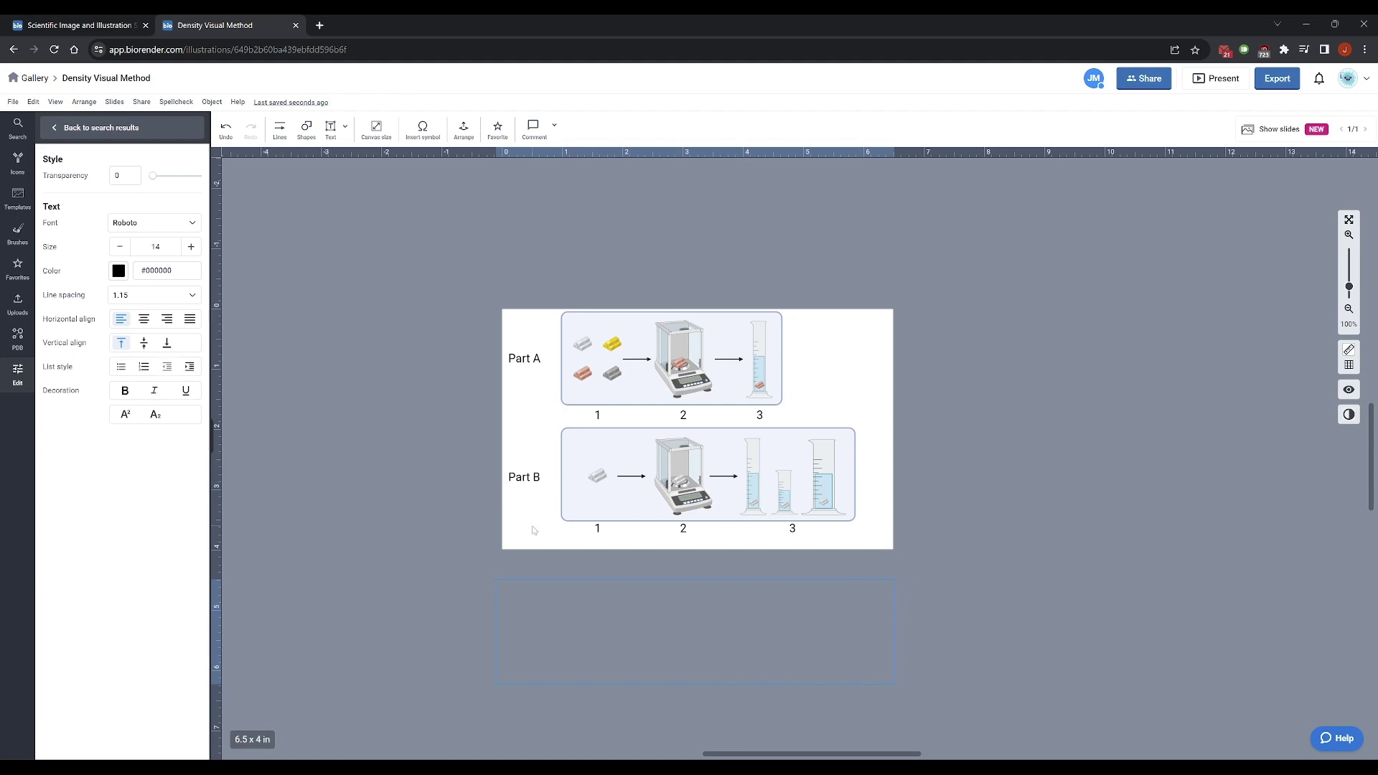
Type 'Figure 2. Protocols for measuring densities. Part A. Identifying unknown metals' with the A1–A3 description
type("Figure 2.")
type("Protocols for measuring dens")
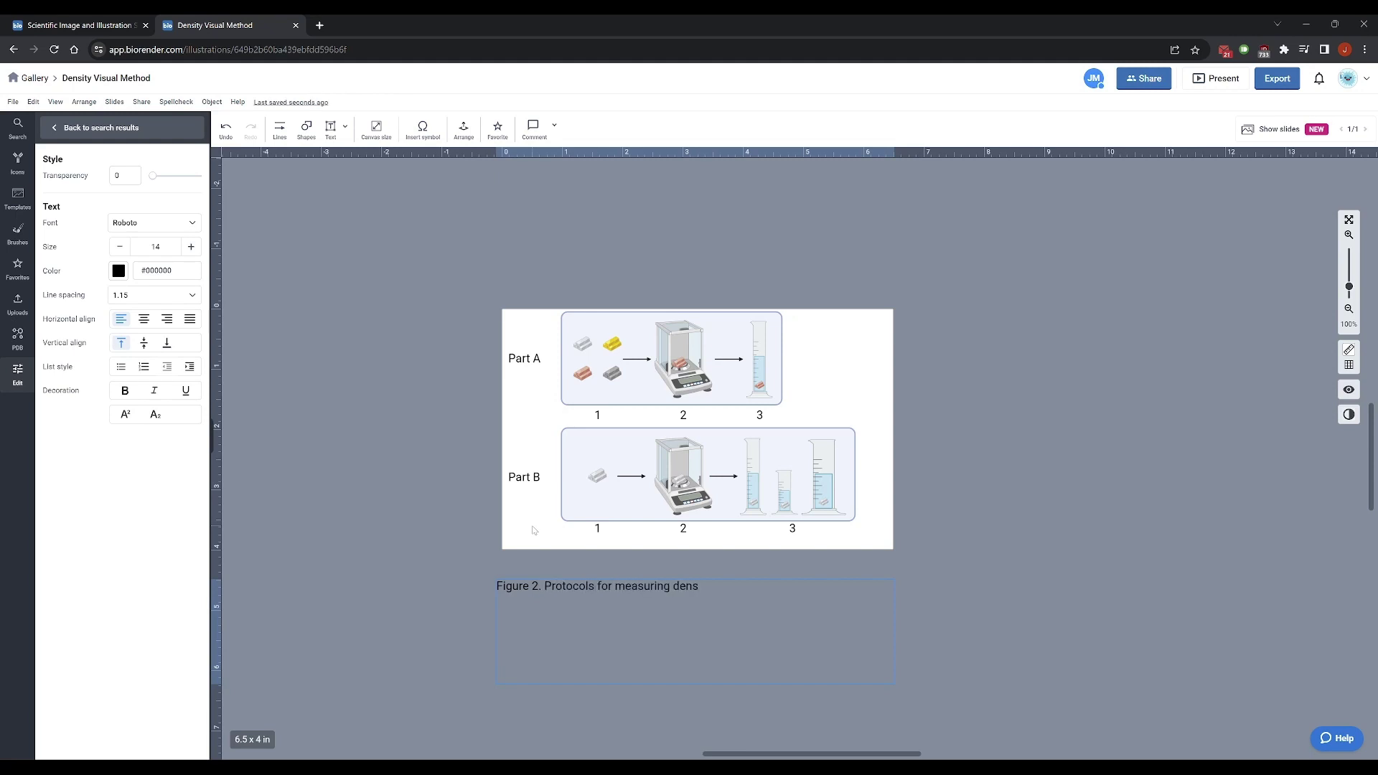
type("ities. Part A. Measuring")
key("ctrl+BackSpace")
type("Identifying unknown meta")
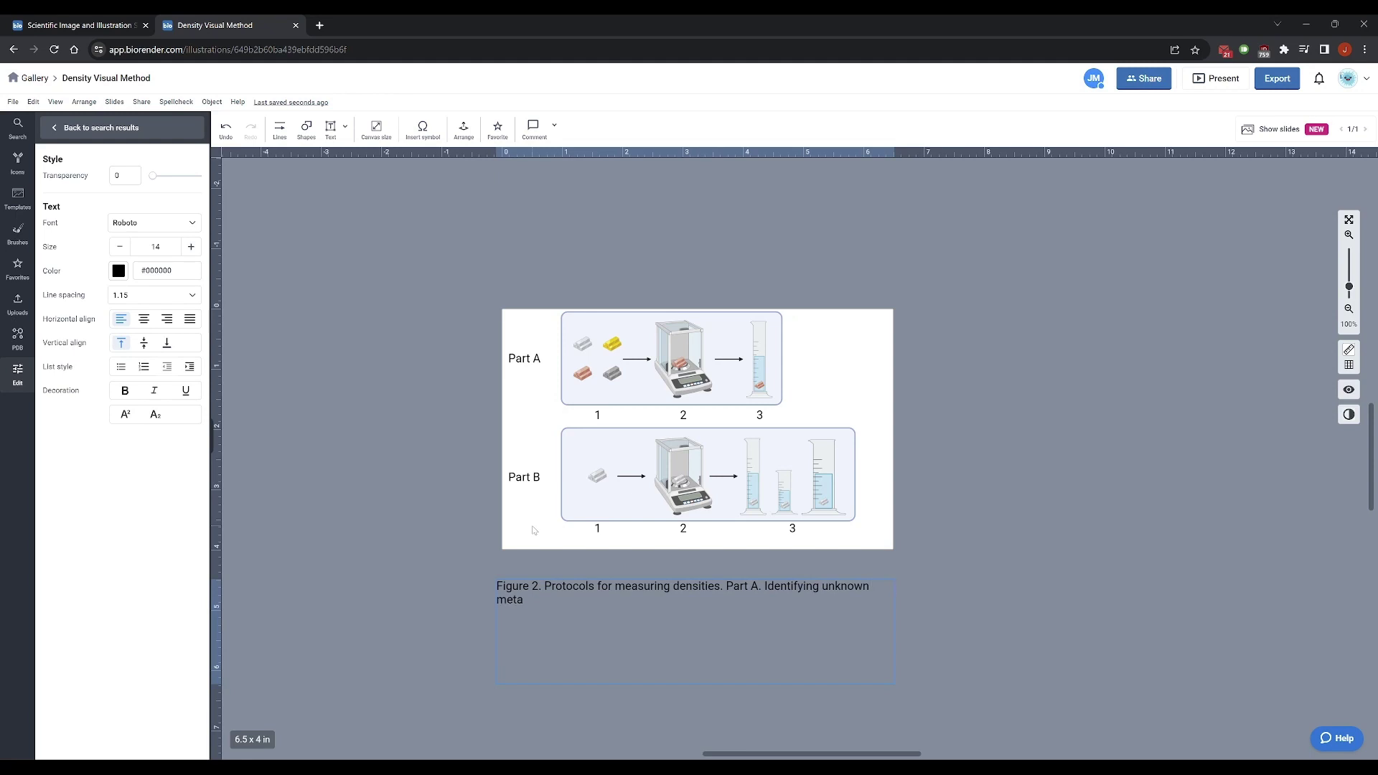
type("ls (")
key("BackSpace")
type("(A1) Unknown metals (A2) were mas")
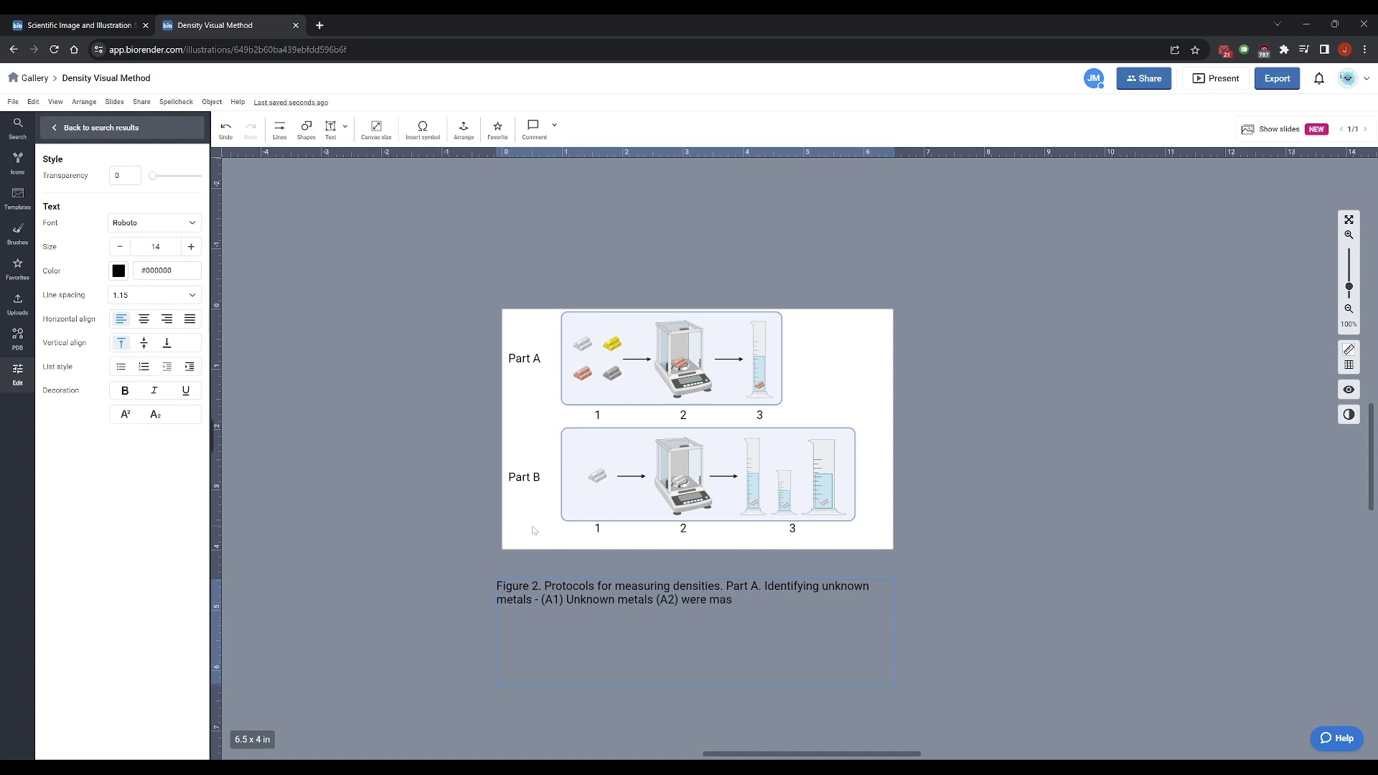
type("sed and (A3) their volumes were determ")
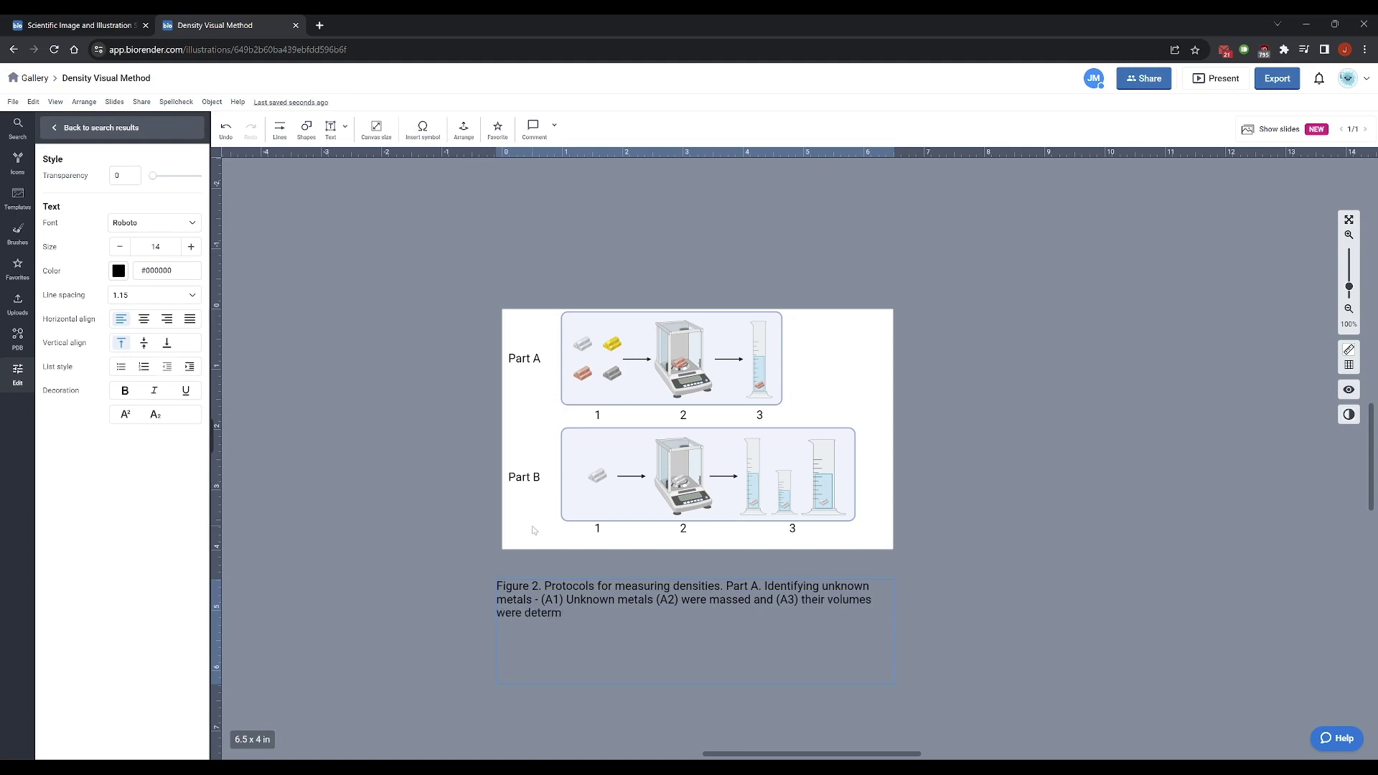
type("ined by water displacement. Part")
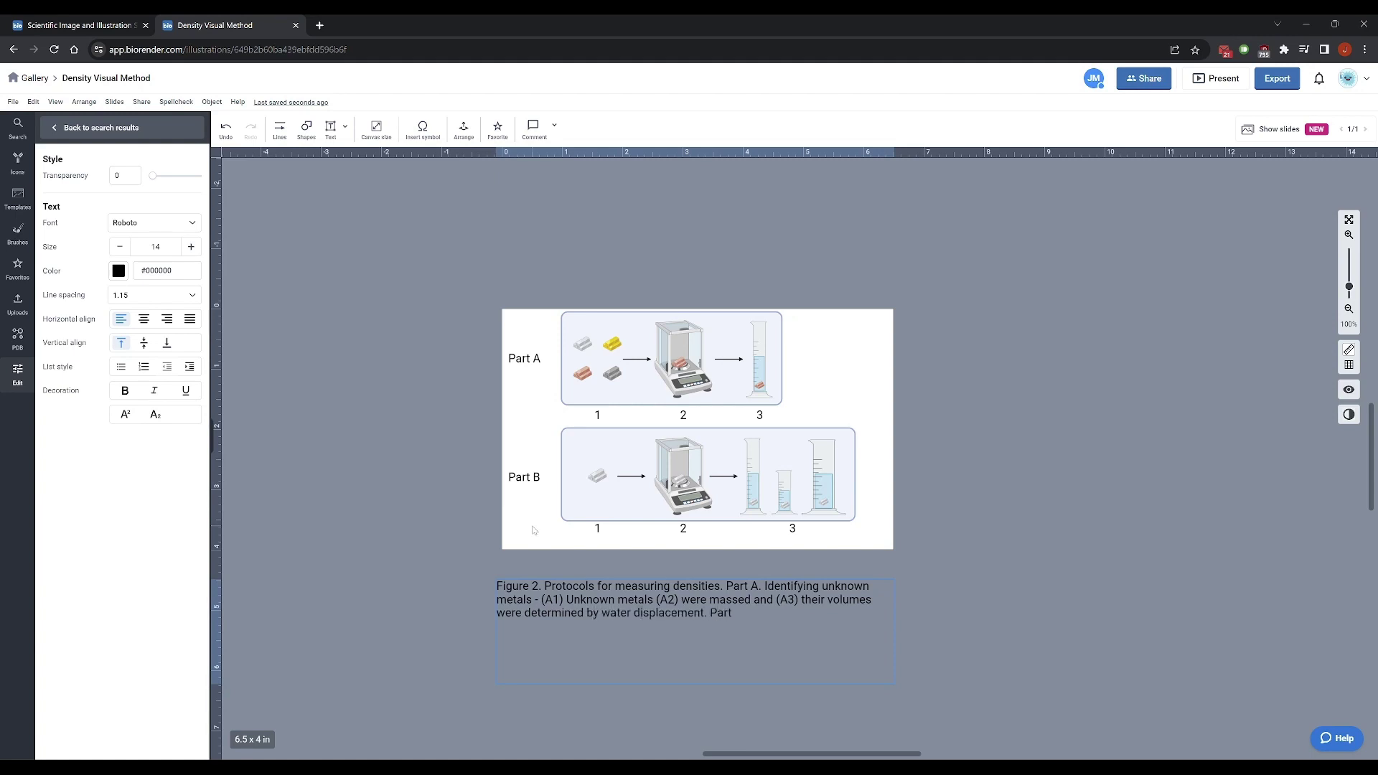
type(" B. M")
Add 'Measuring volume precision' with B1–B3: aluminum samples massed, volumes by water displacement in different graduated cylinders
key("BackSpace")
type("Effe")
key("BackSpace")
key("BackSpace")
key("BackSpace")
key("BackSpace")
type("Measuring c")
type("al")
key("BackSpace")
key("BackSpace")
type("ylinder pro")
key("ctrl+BackSpace")
key("ctrl+BackSpace")
type("volume precision")
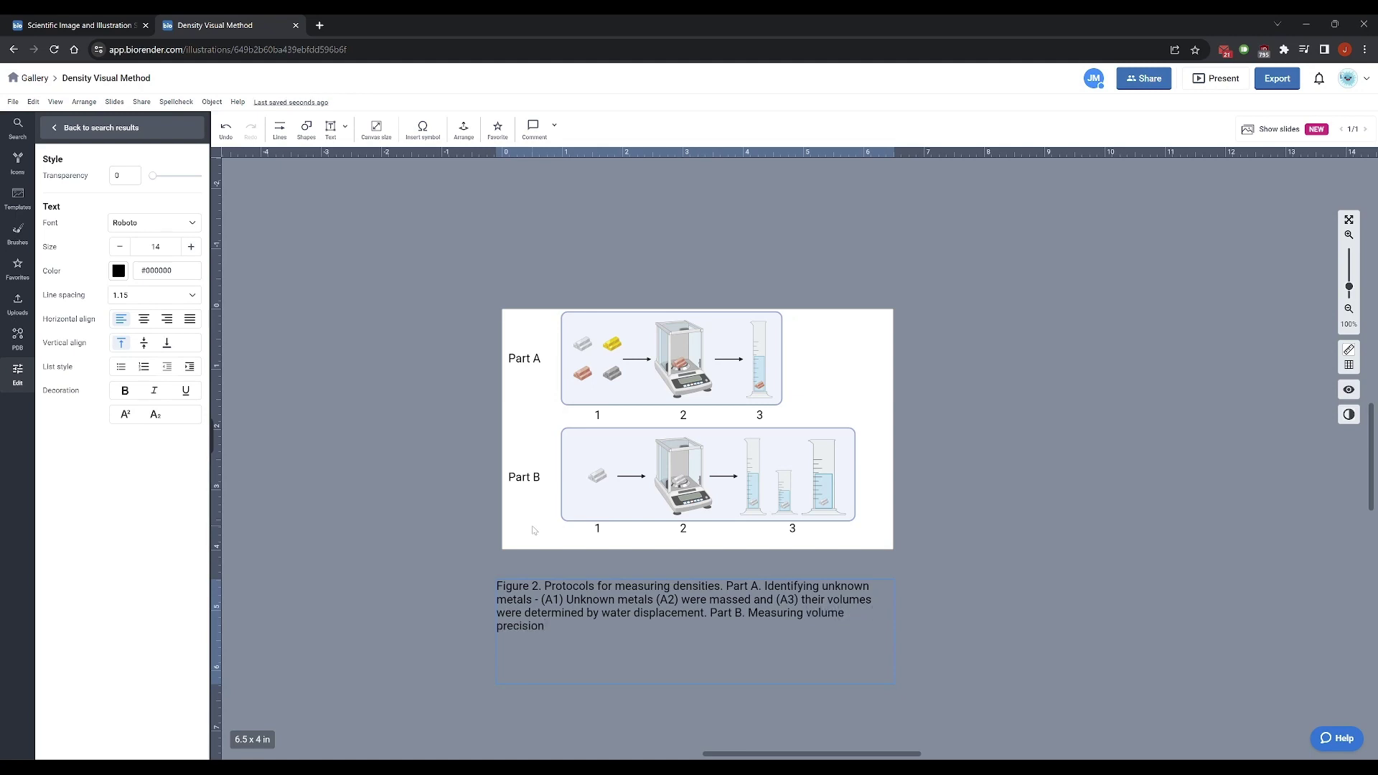
type(" - (")
type("B1) Aluminum")
type(" sample")
type("s ")
type("(")
type("B2) were massed and ")
type("(B3) their ")
type("volumes ")
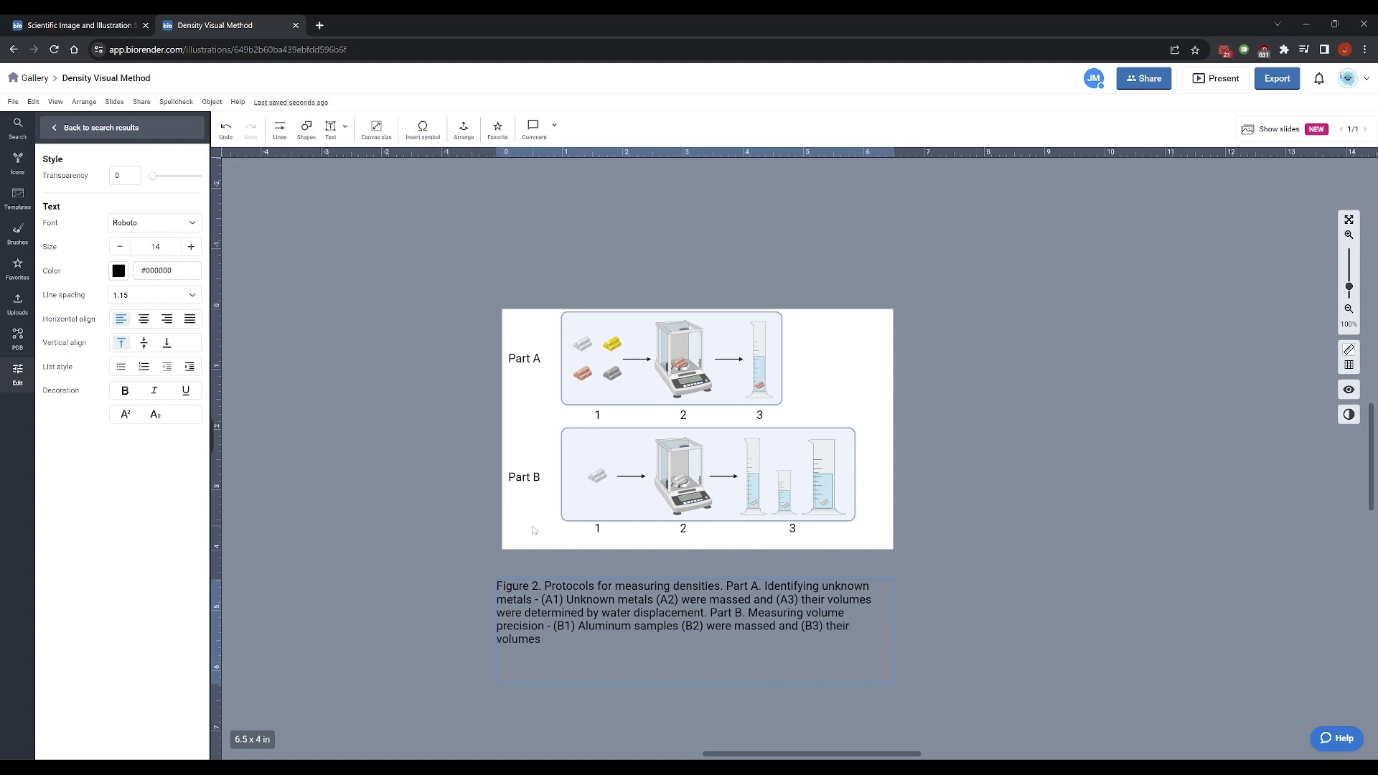
type("were determined by water discpl")
key("BackSpace")
key("BackSpace")
key("BackSpace")
type("placement in differen")
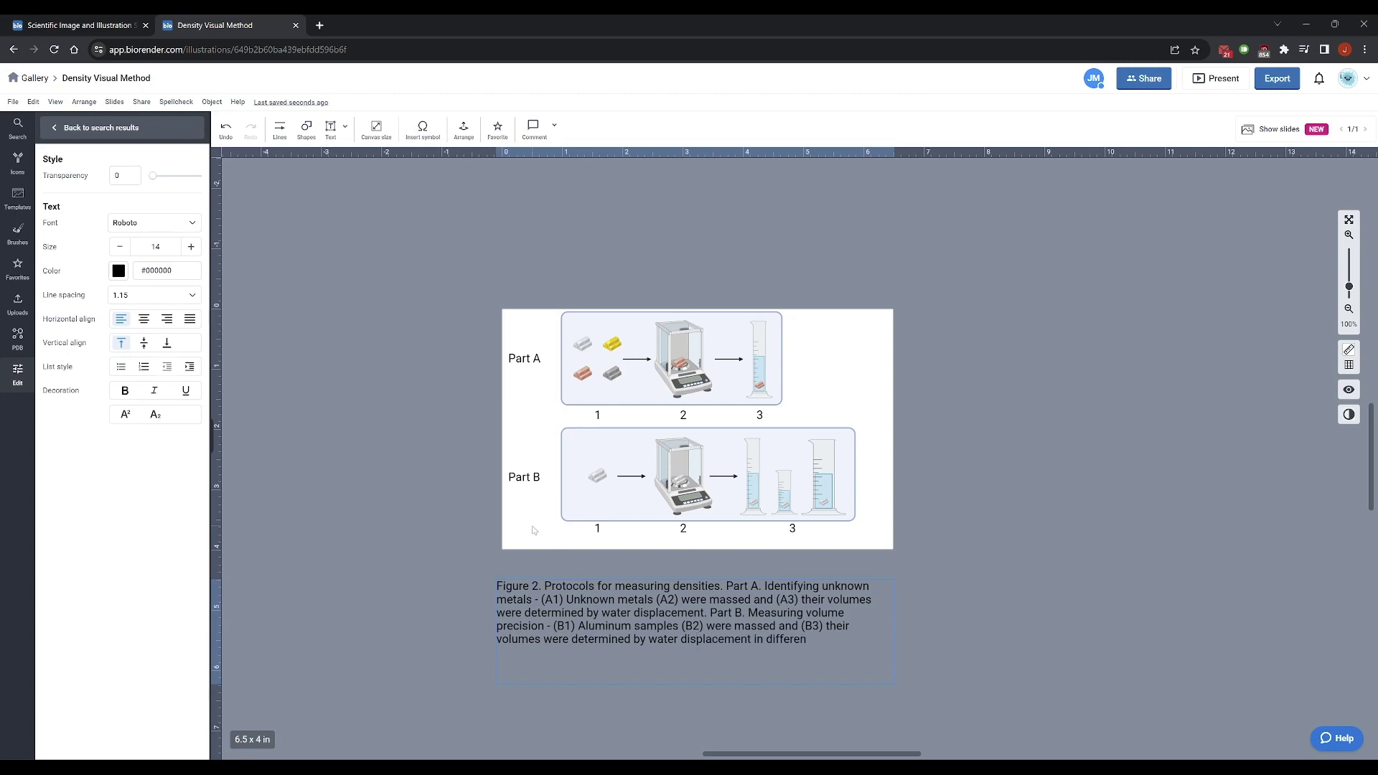
type("t graduated cylinders.")
left_click(984, 572)
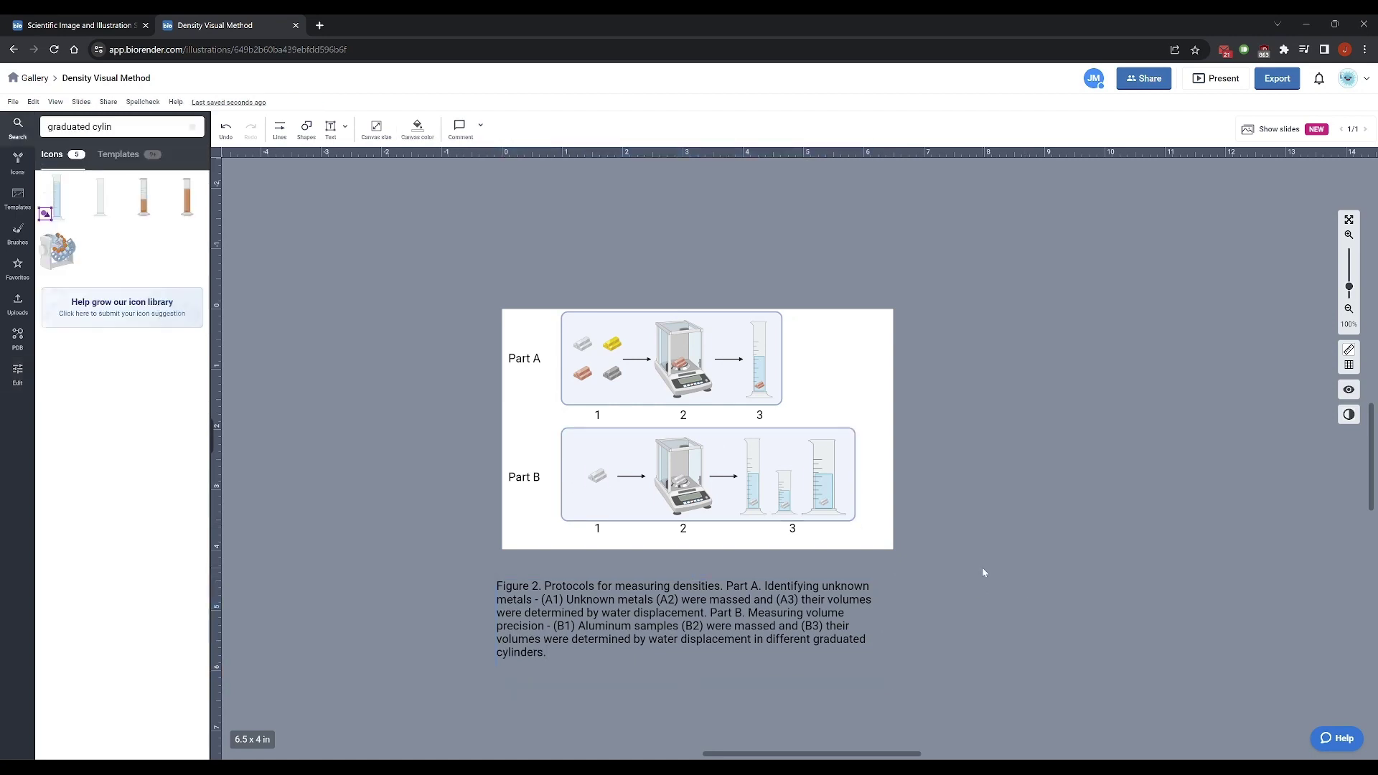
Shrink the canvas to 5.94 x 3.82 in
left_click(371, 129)
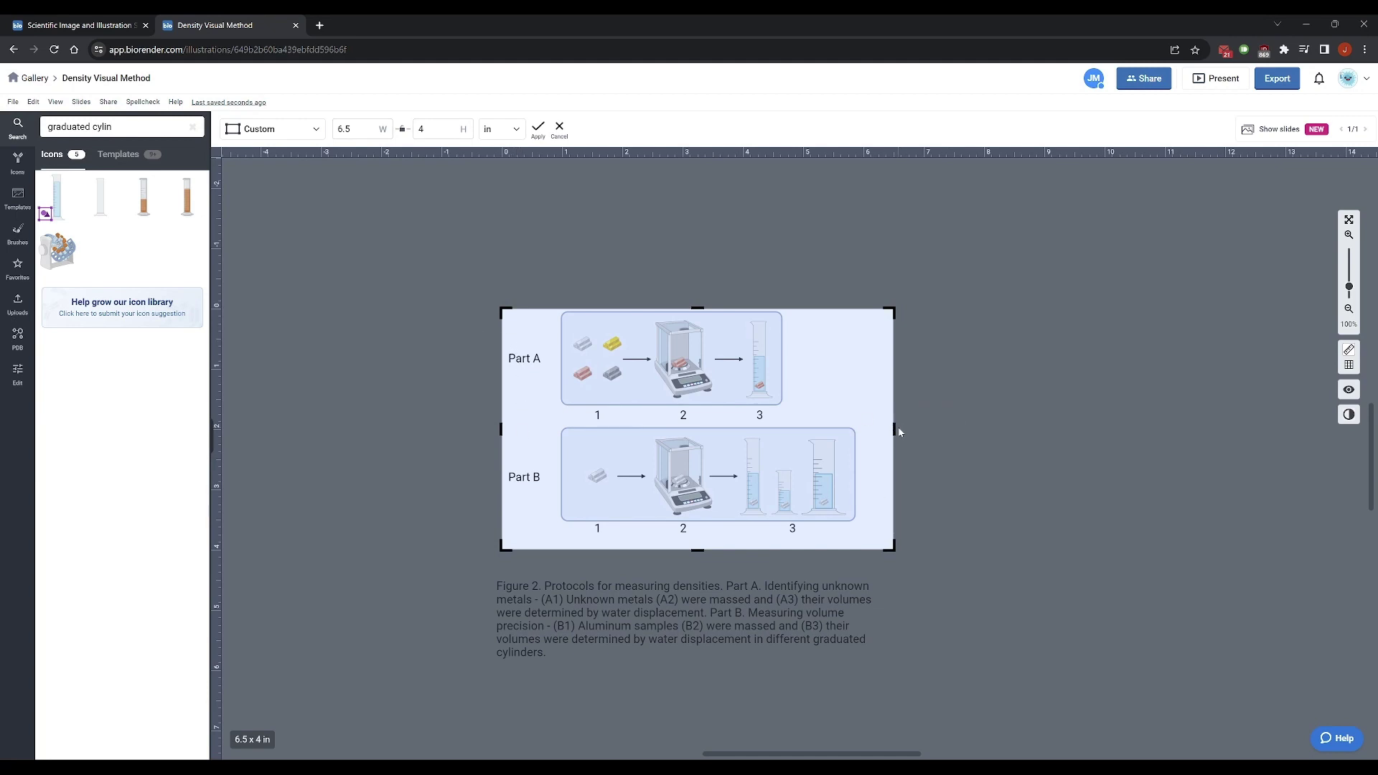
left_click_drag(893, 541, 859, 537)
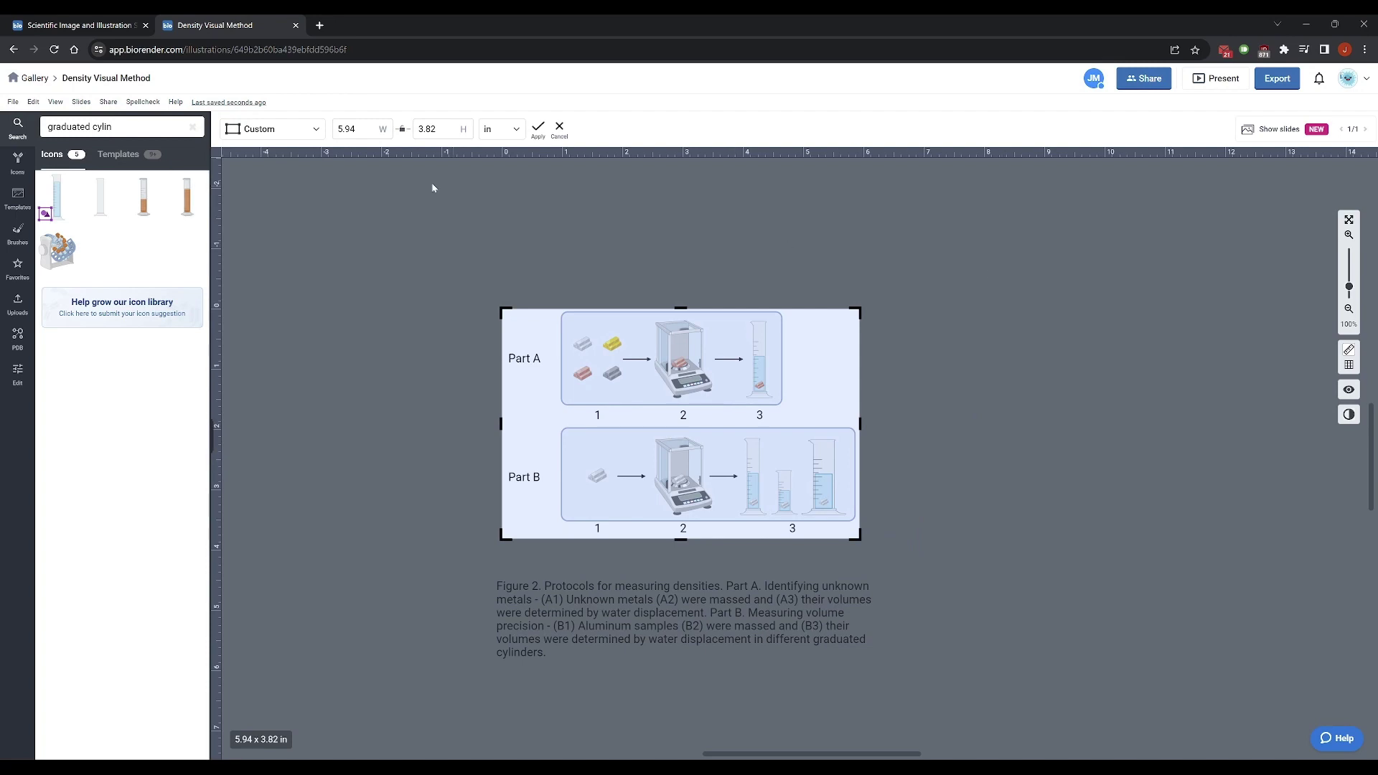
left_click(538, 127)
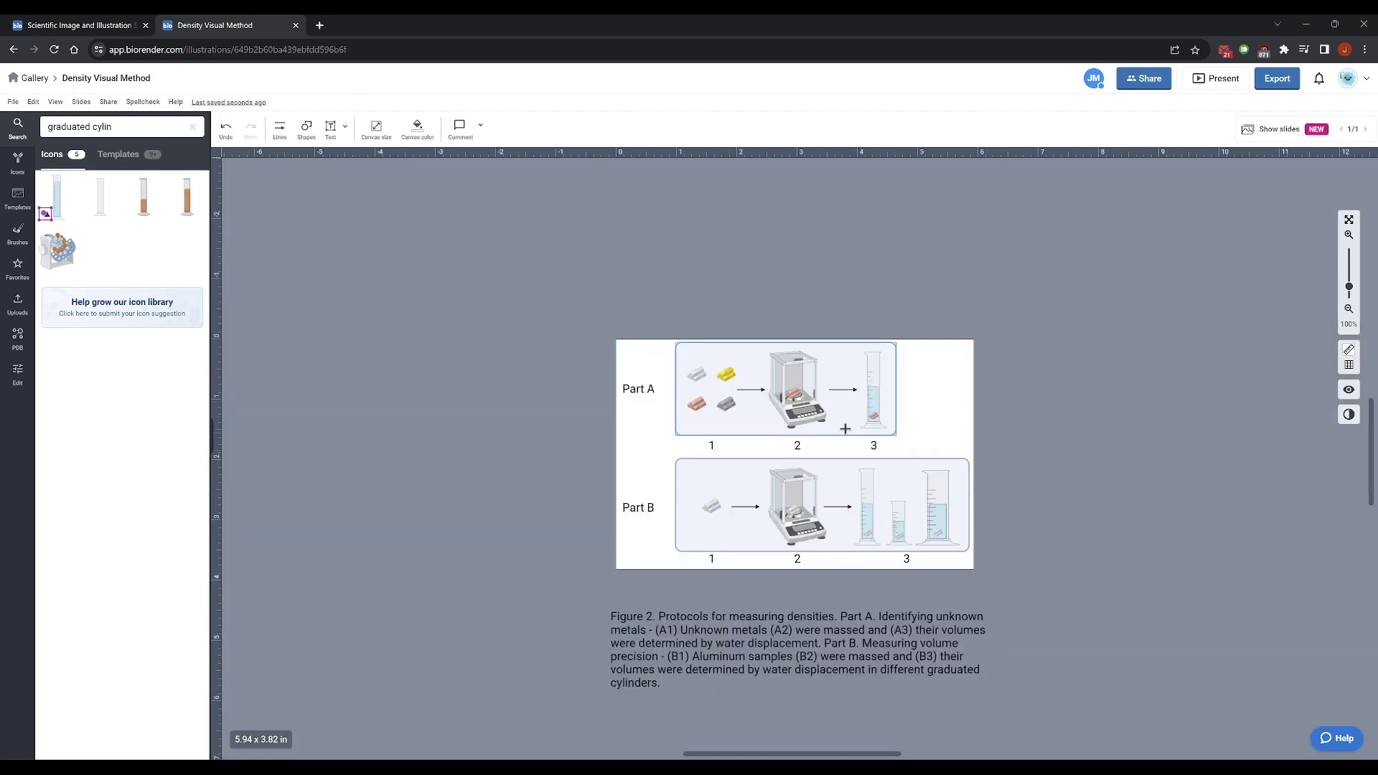
Right-align the Part A and Part B labels
left_click_drag(671, 355, 610, 545)
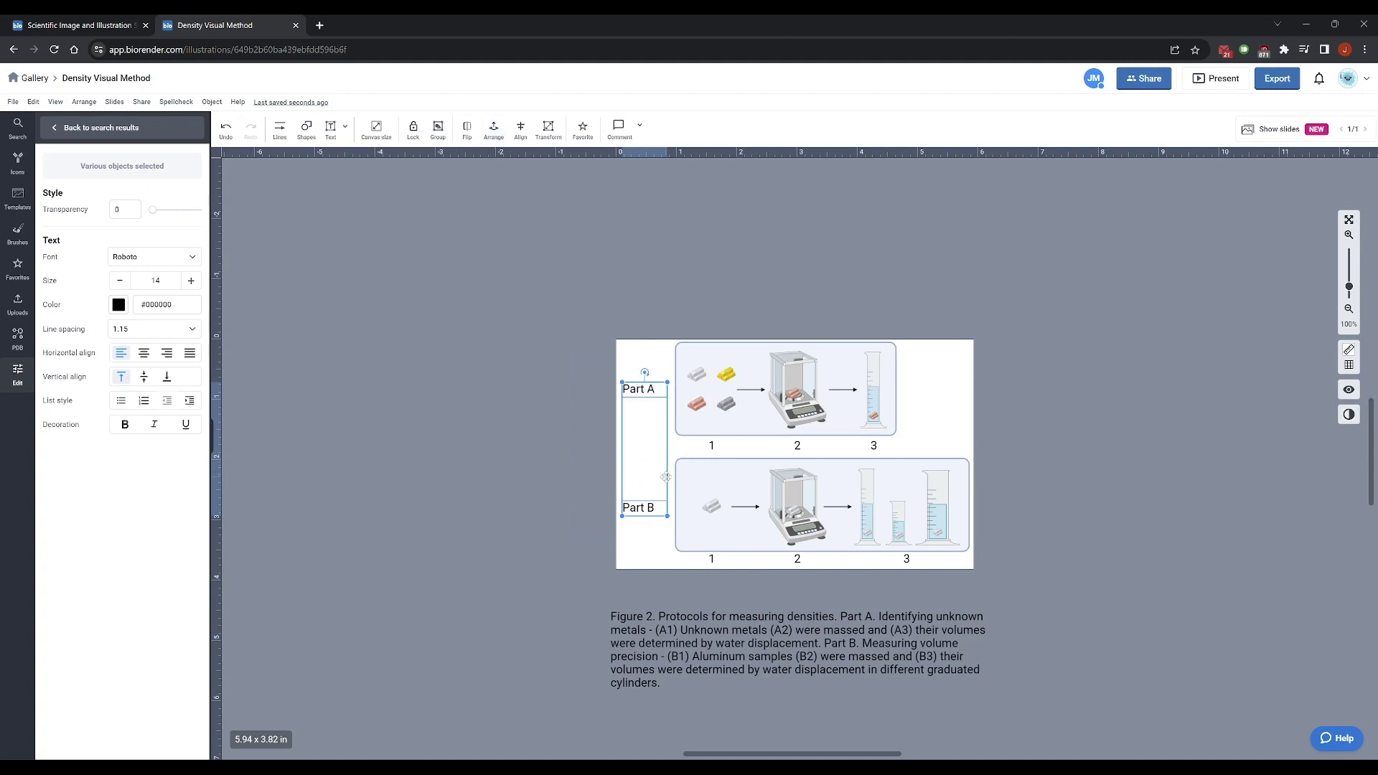
left_click(168, 353)
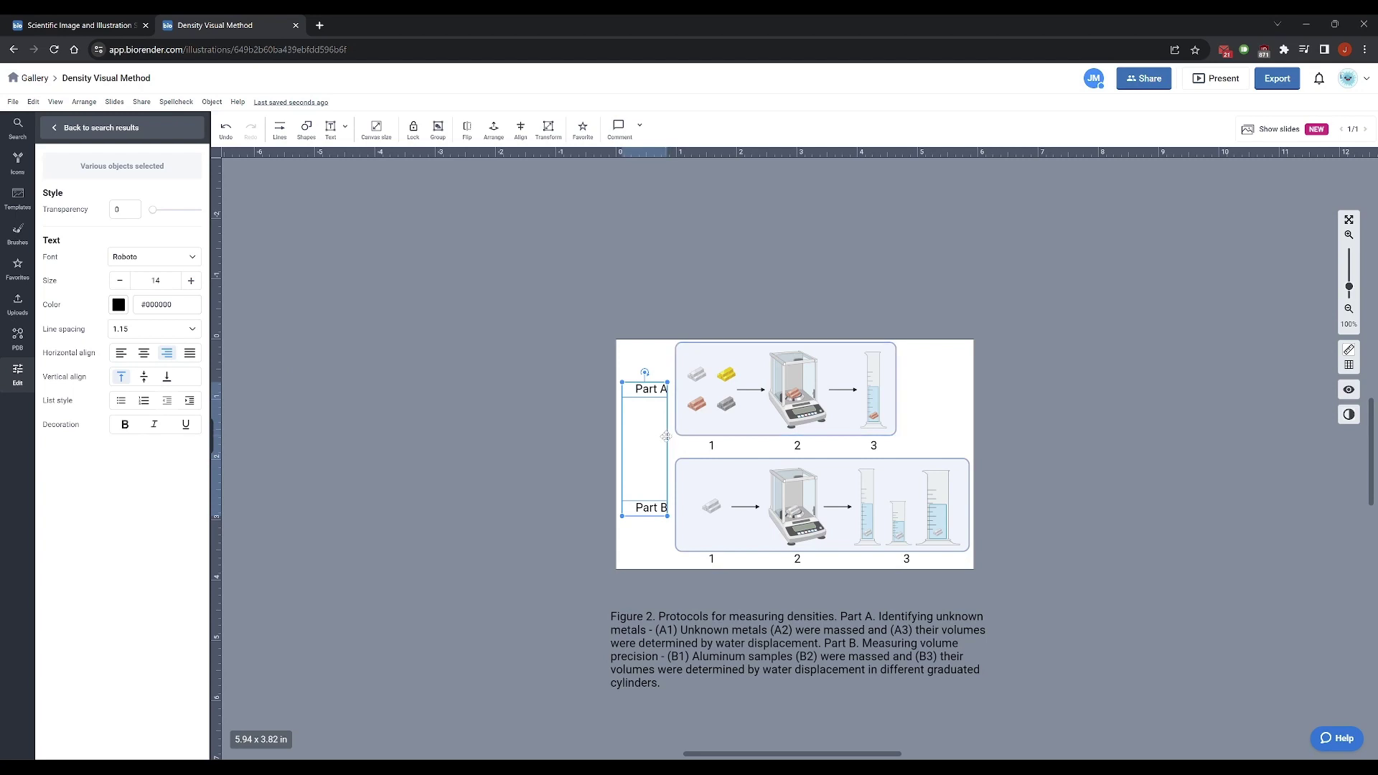
left_click(568, 432)
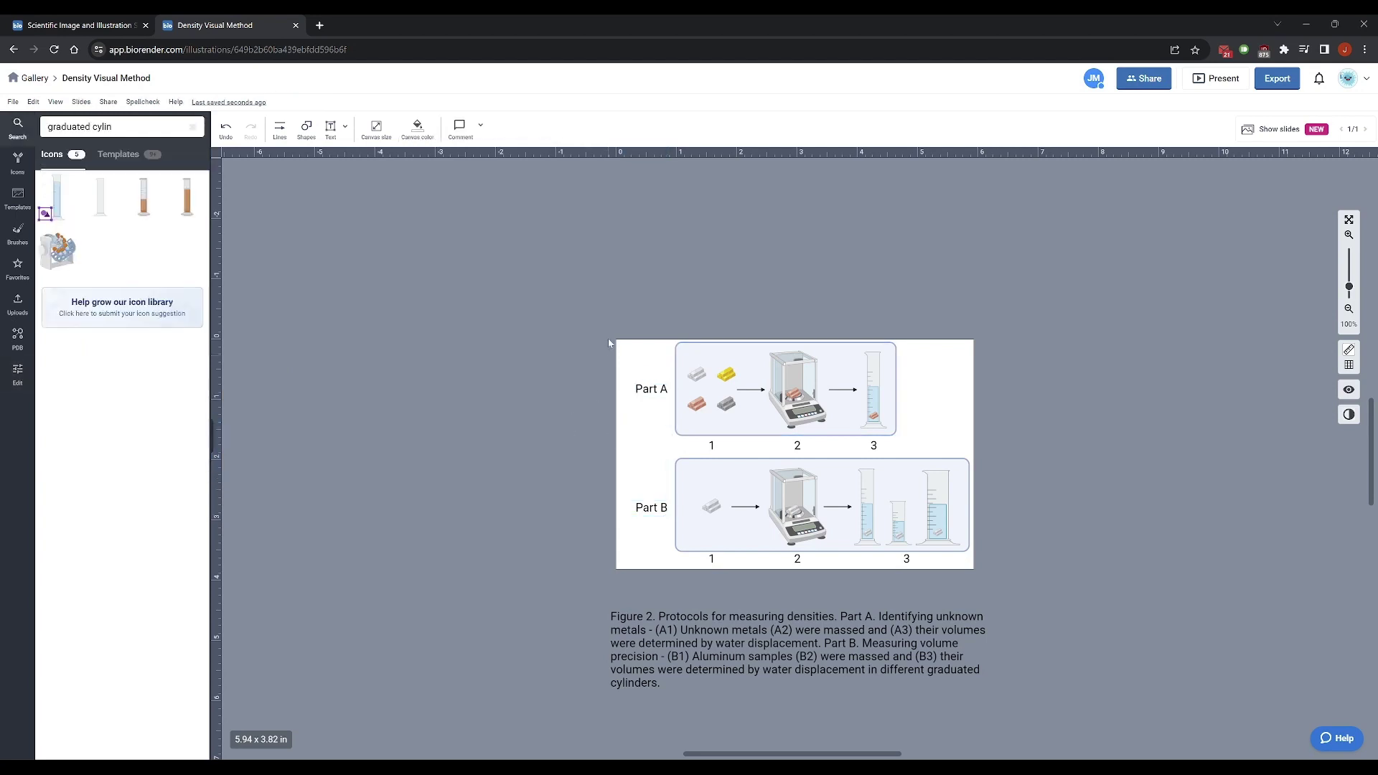
Trim the canvas's left side to make it 5.72 x 3.82 in
left_click(374, 130)
left_click_drag(620, 457, 625, 459)
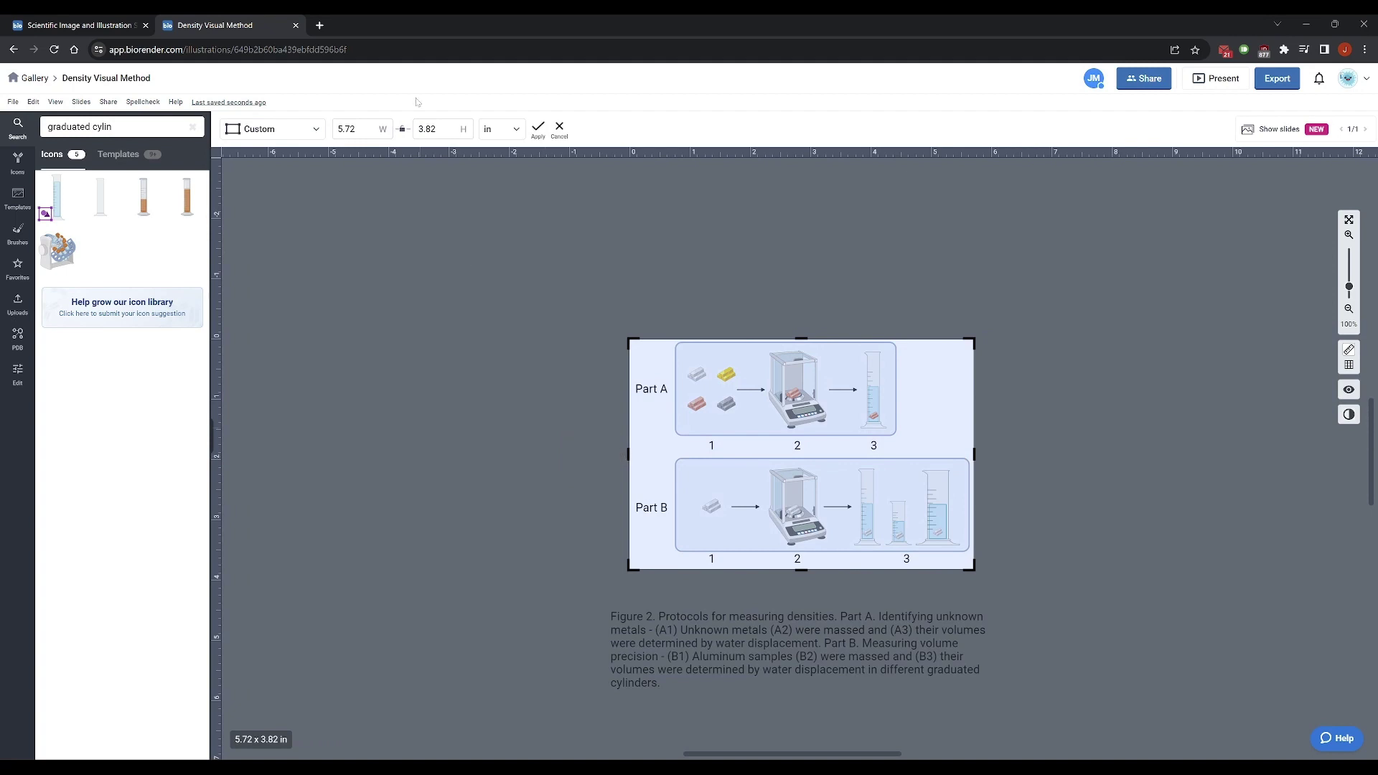
left_click(537, 128)
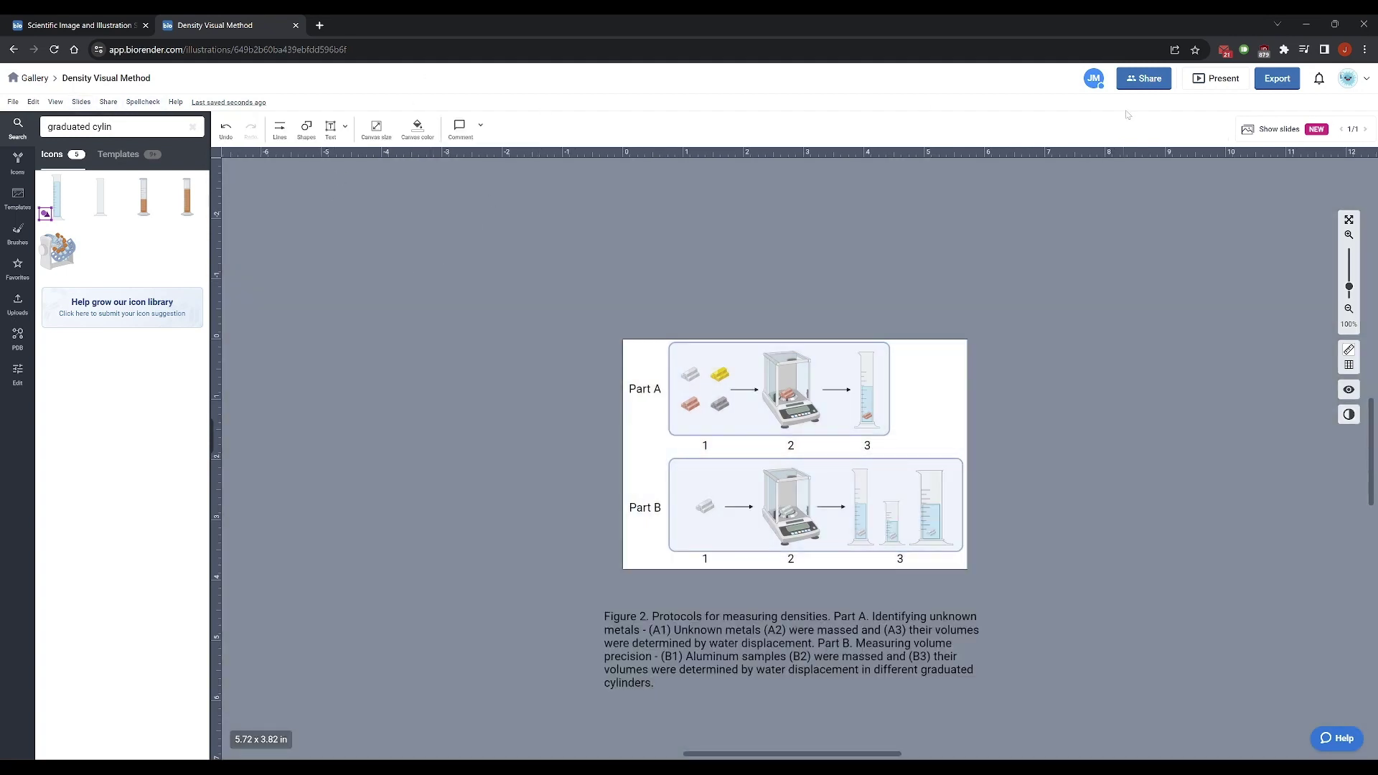
Export the figure as a 300 DPI PNG with a transparent background at 5.72 x 3.82 in
left_click(13, 102)
left_click(23, 178)
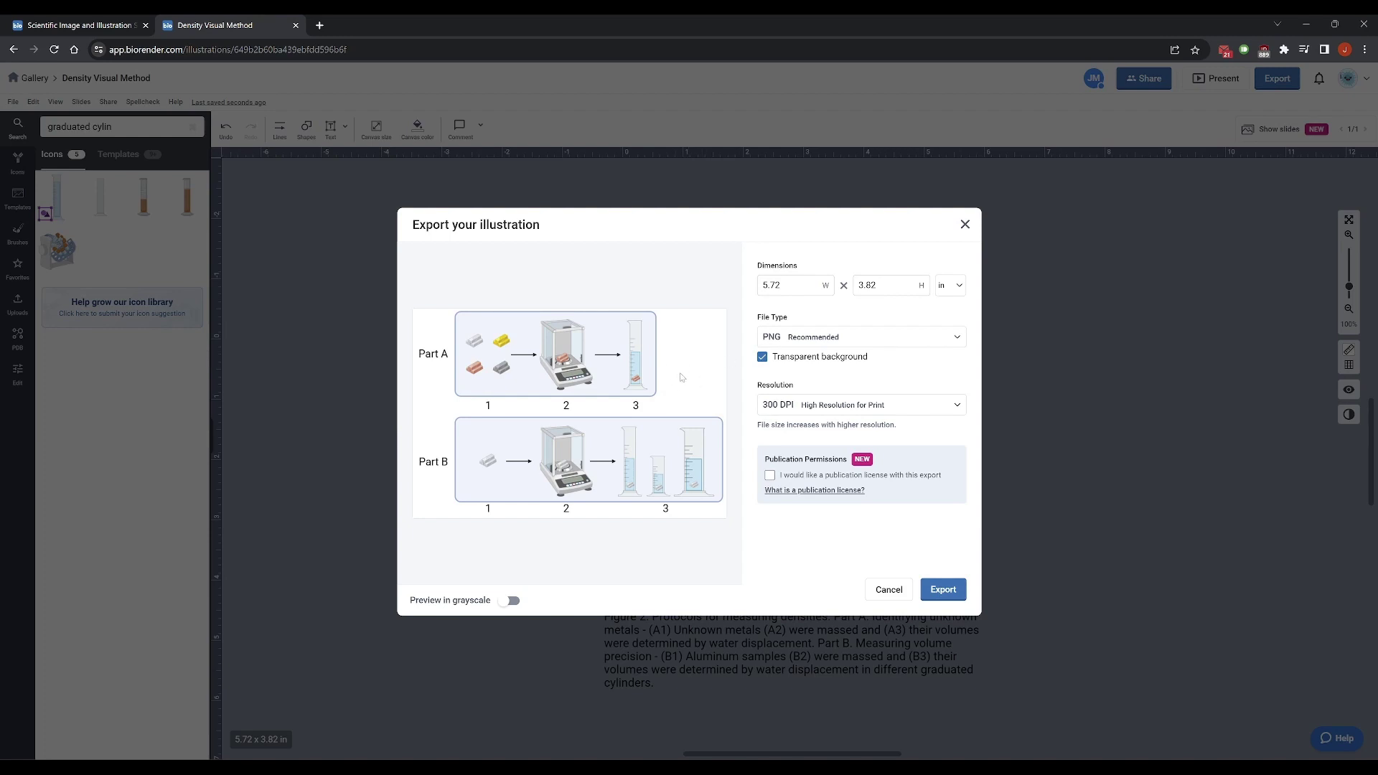
left_click(767, 358)
left_click(763, 358)
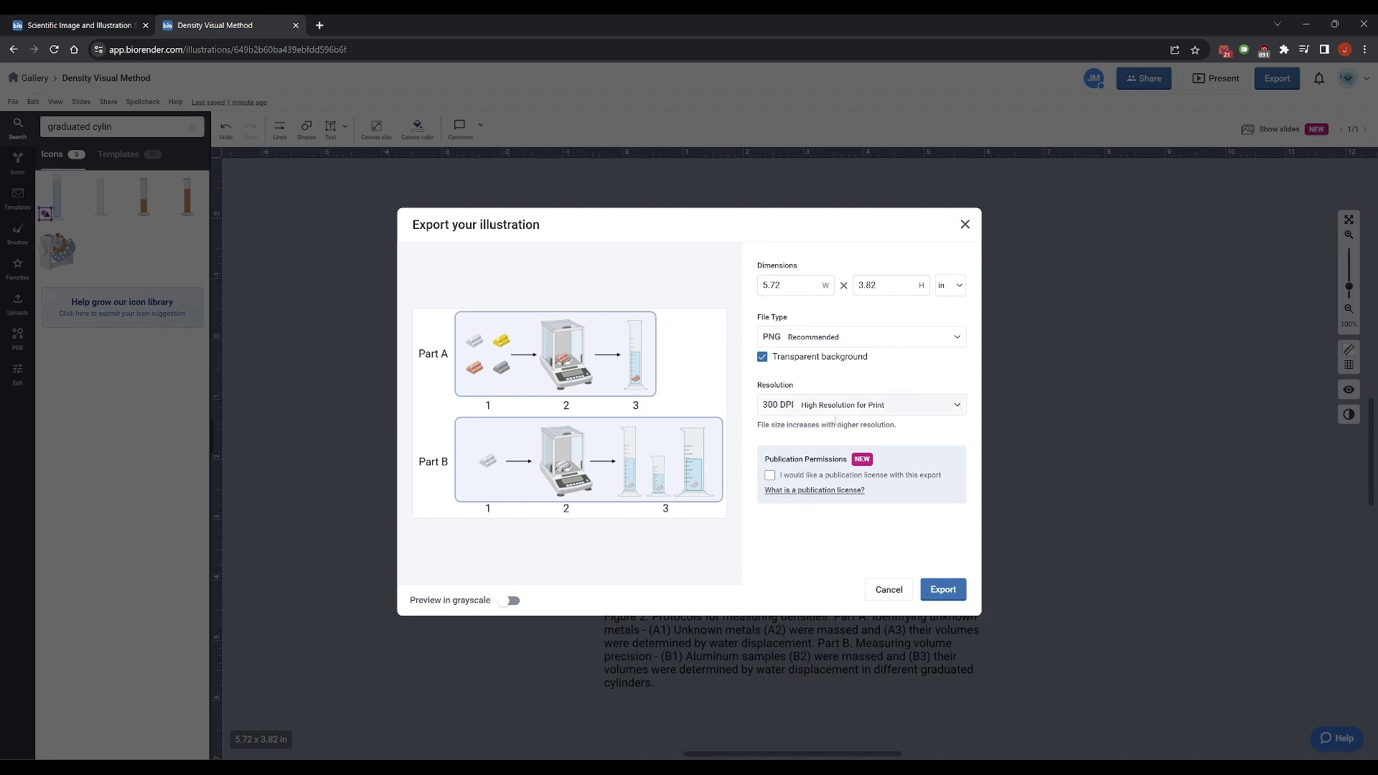
left_click(874, 408)
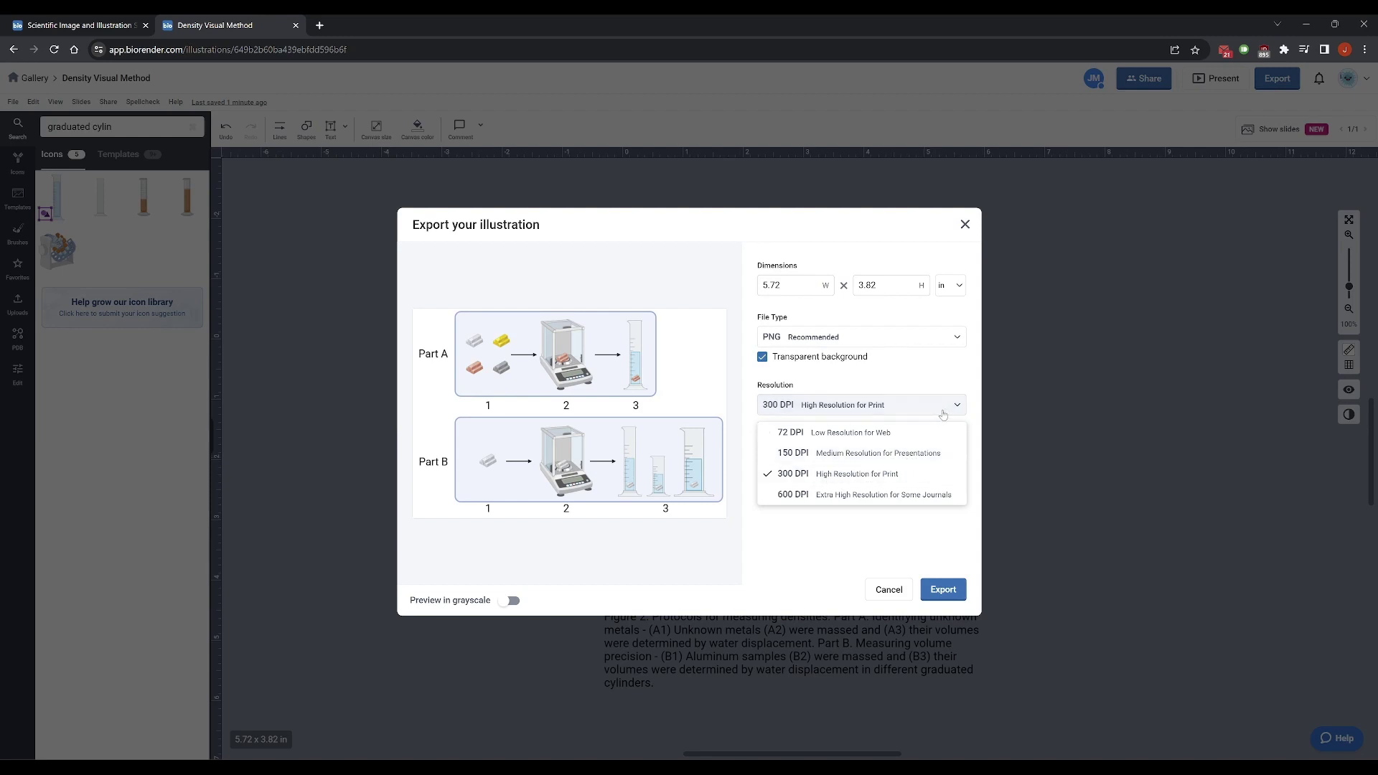
left_click(871, 323)
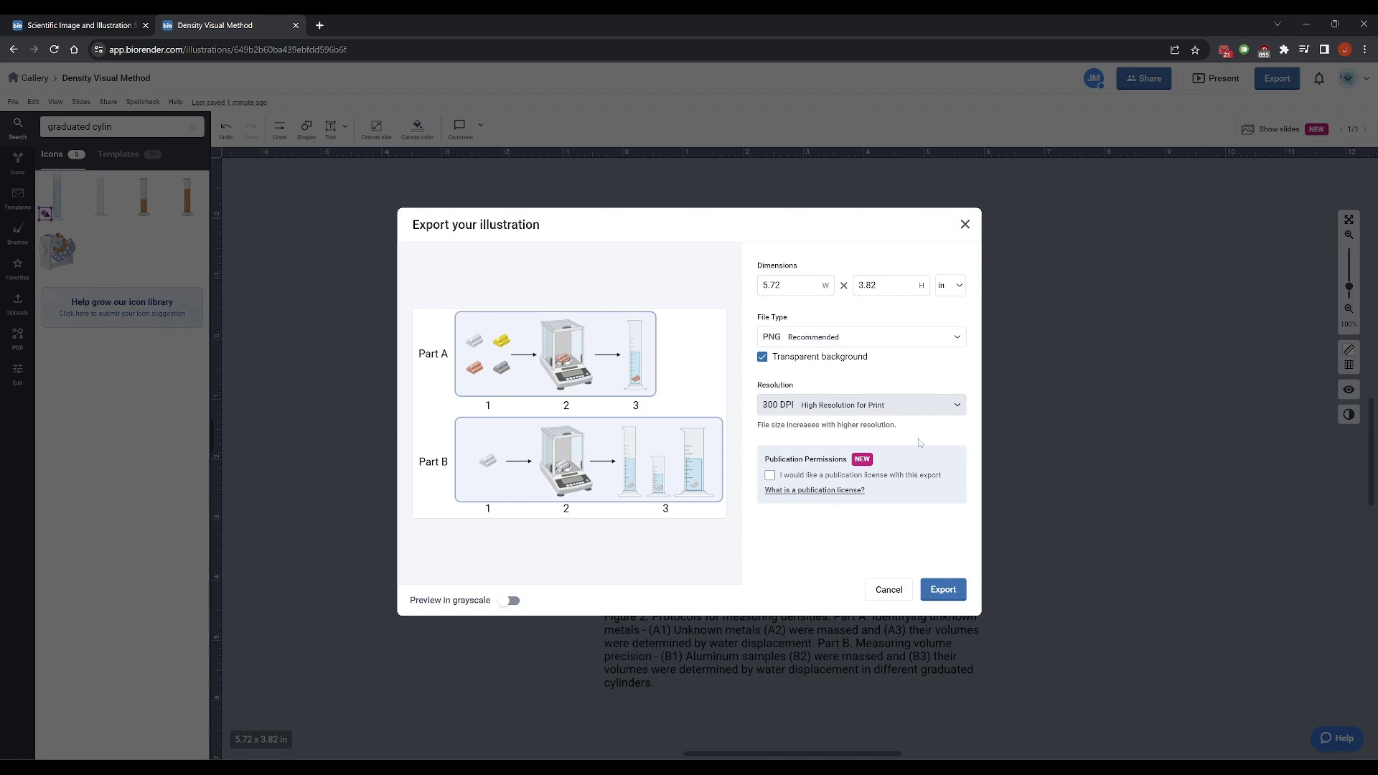
left_click(907, 405)
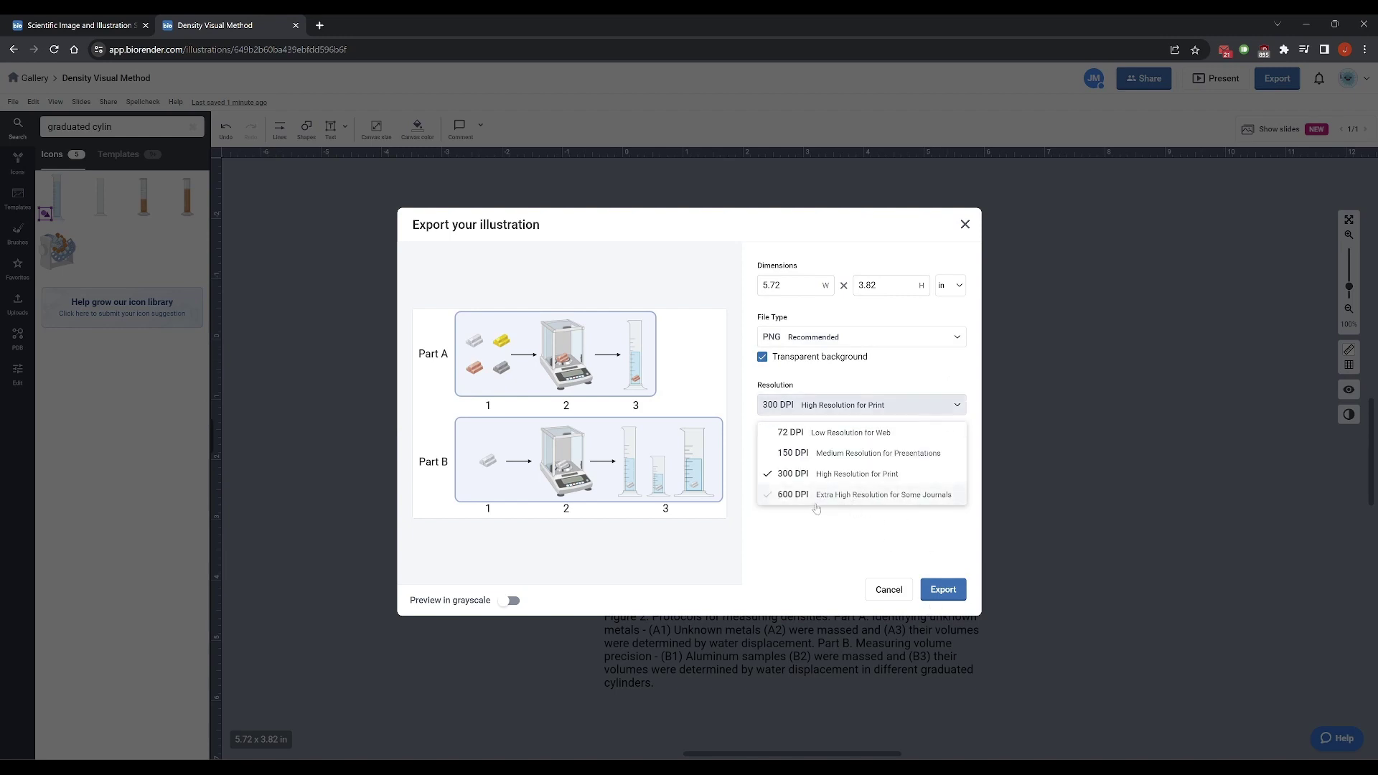
left_click(926, 404)
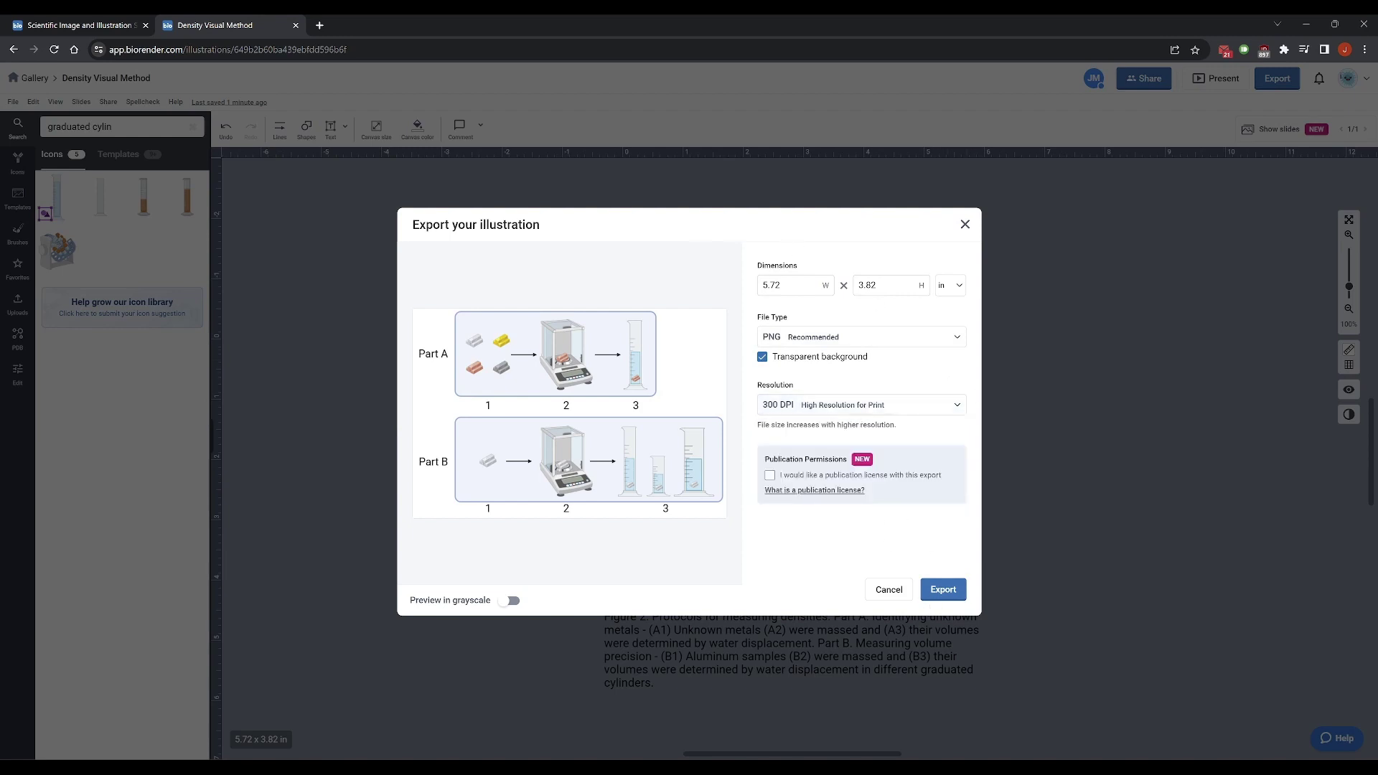
left_click(789, 285)
left_click(803, 555)
left_click(941, 590)
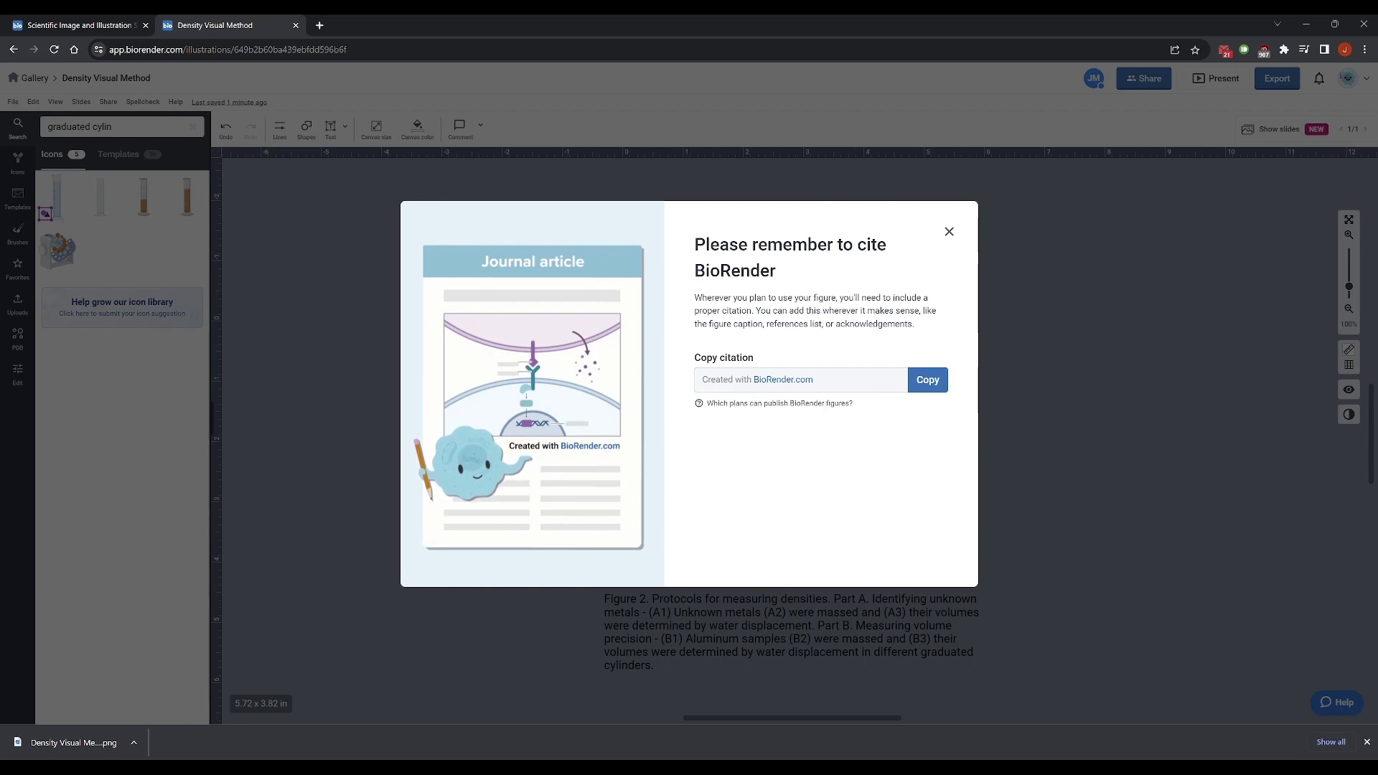
Copy the 'Created with BioRender.com' citation text from the cite-BioRender reminder
left_click_drag(691, 233, 951, 335)
left_click(899, 337)
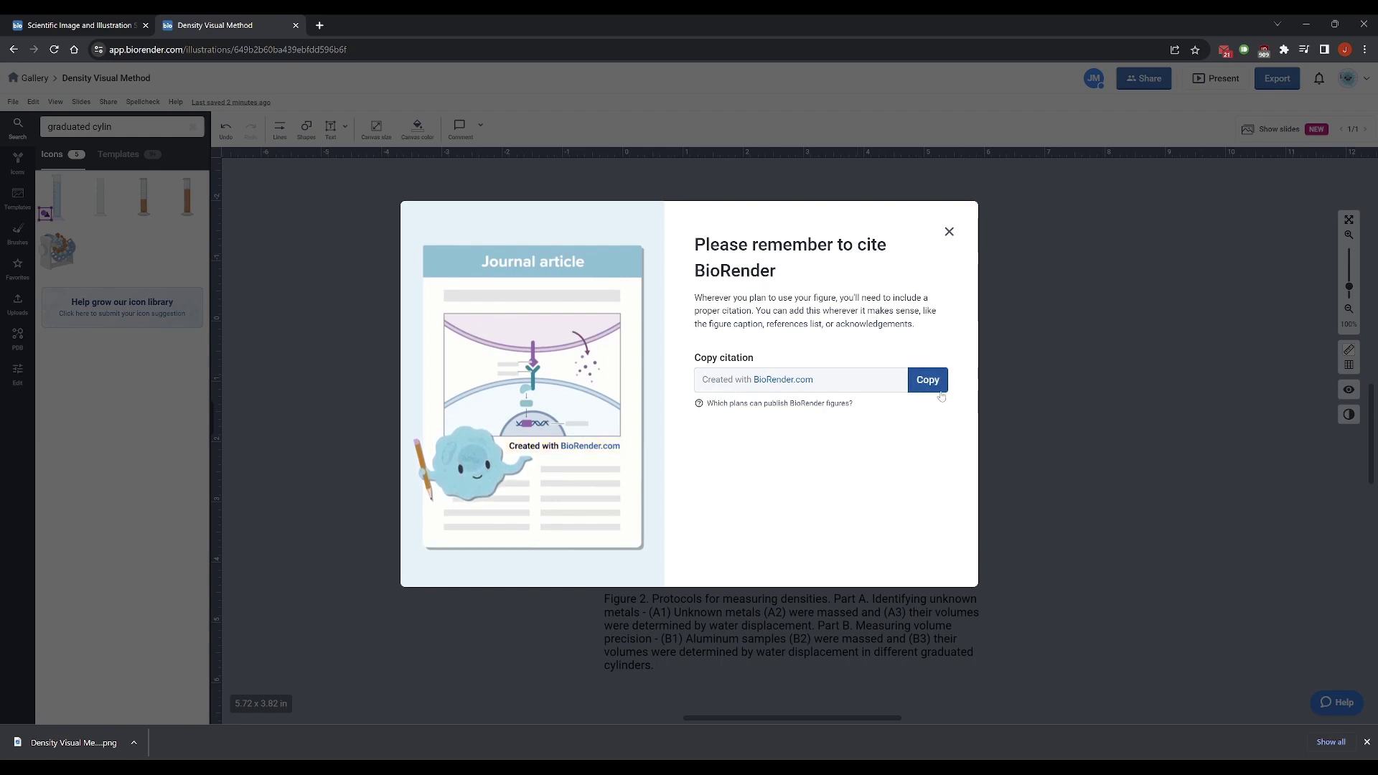
left_click(720, 379)
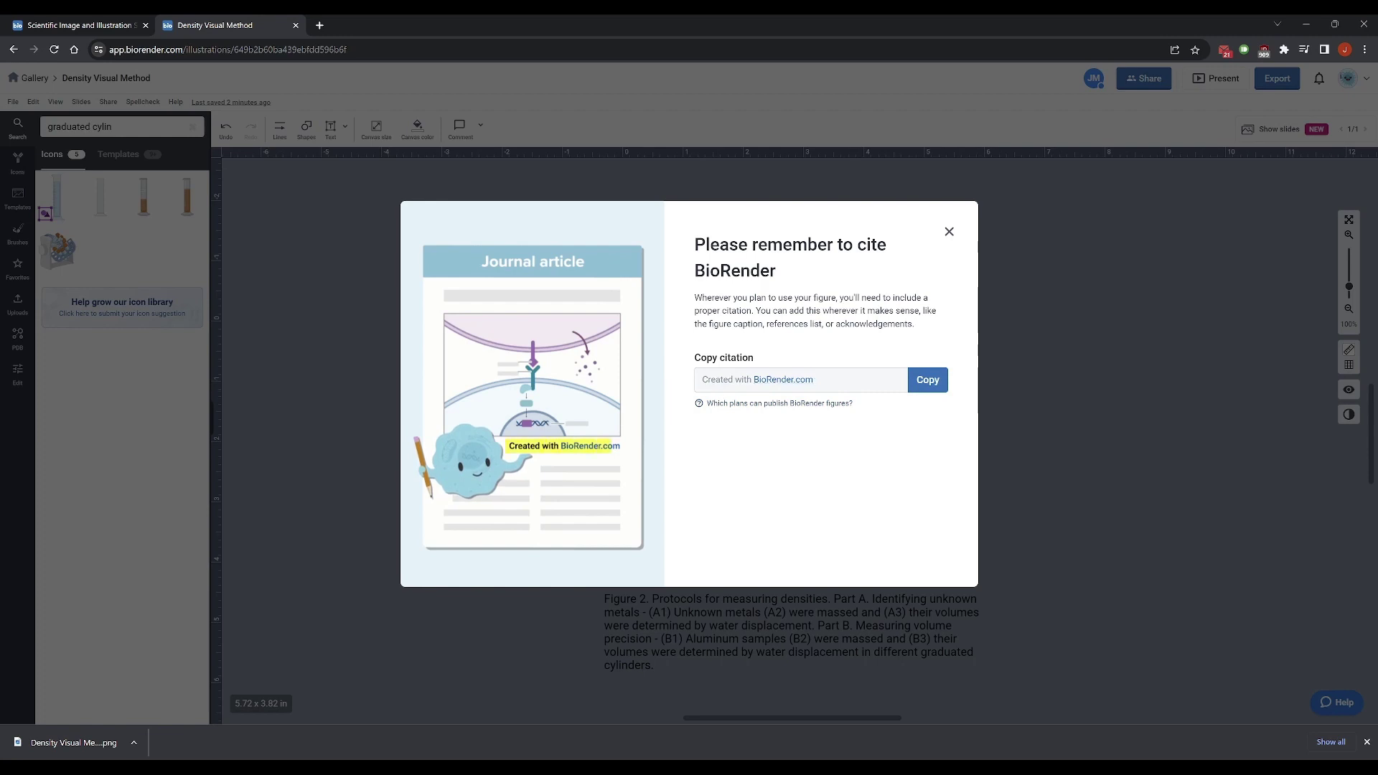
left_click(934, 386)
Append 'Created with BioRender.com' after 'cylinders.' at the end of the caption
left_click(663, 672)
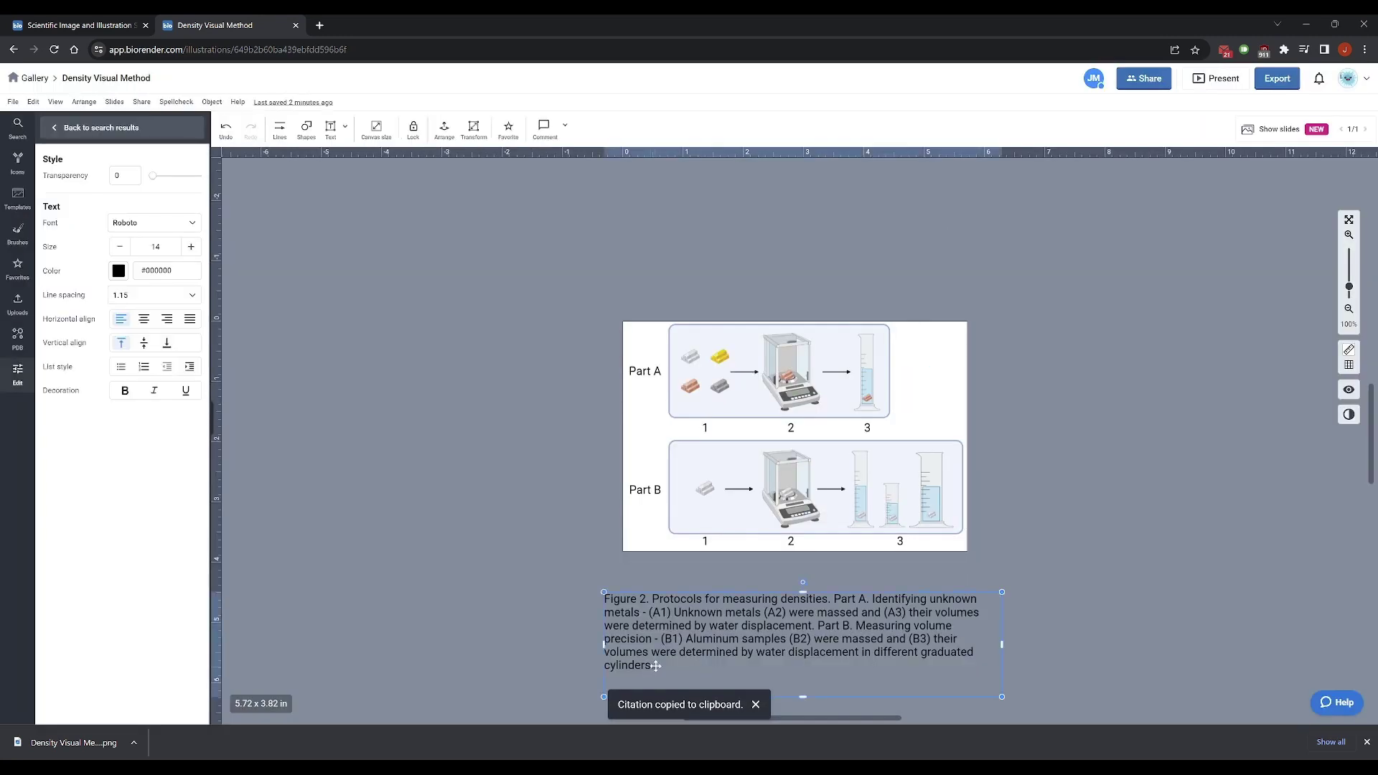
key("ctrl+a")
key("ctrl+v")
key("ctrl+z")
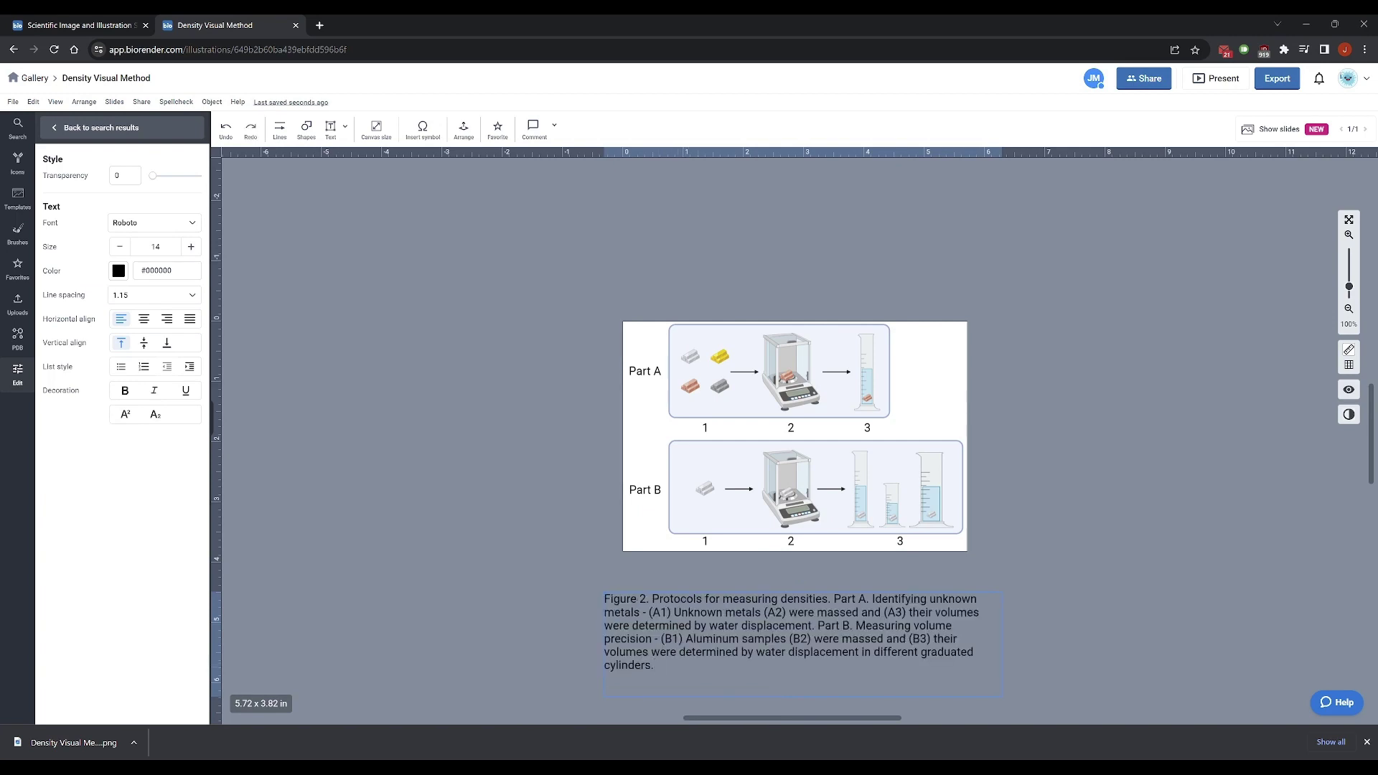
key("ctrl+v")
left_click(583, 535)
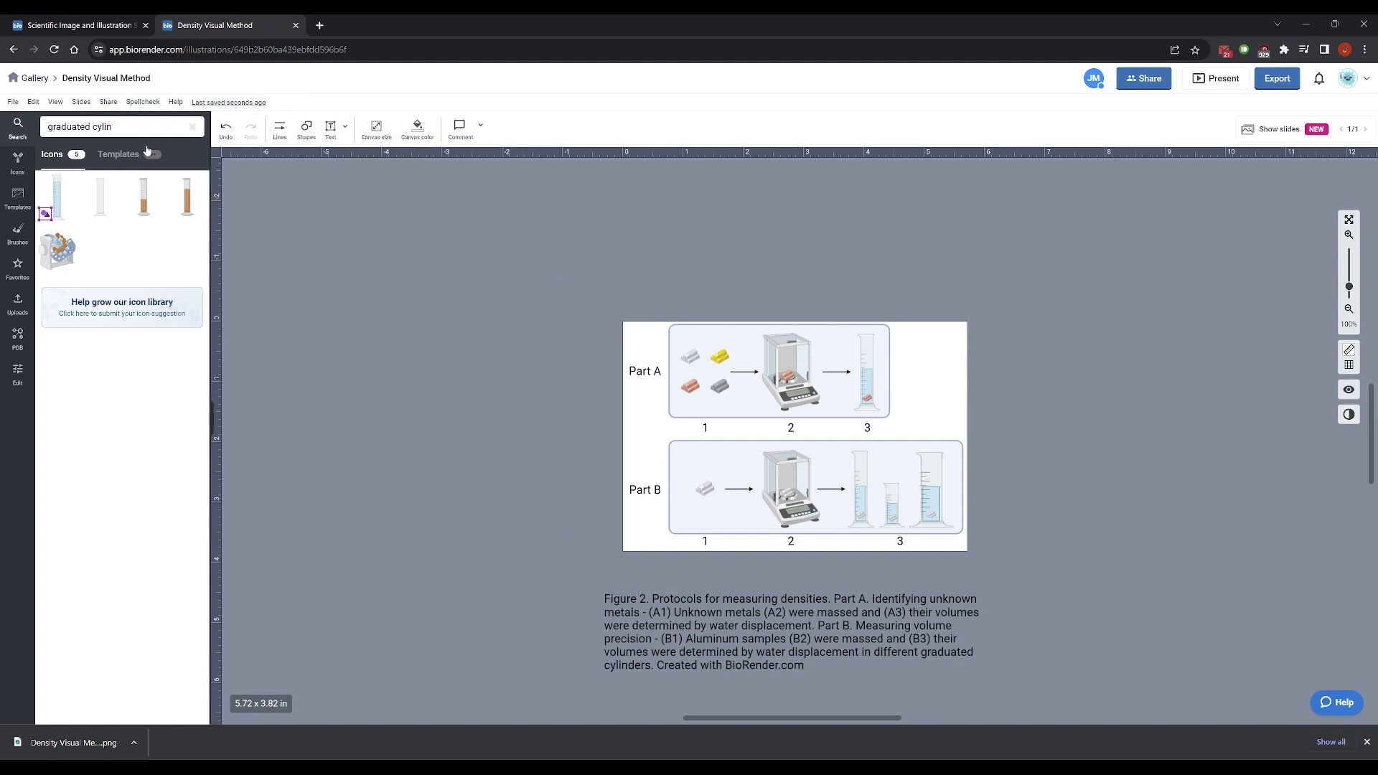
Open the PDB molecule builder from the sidebar
left_click(32, 102)
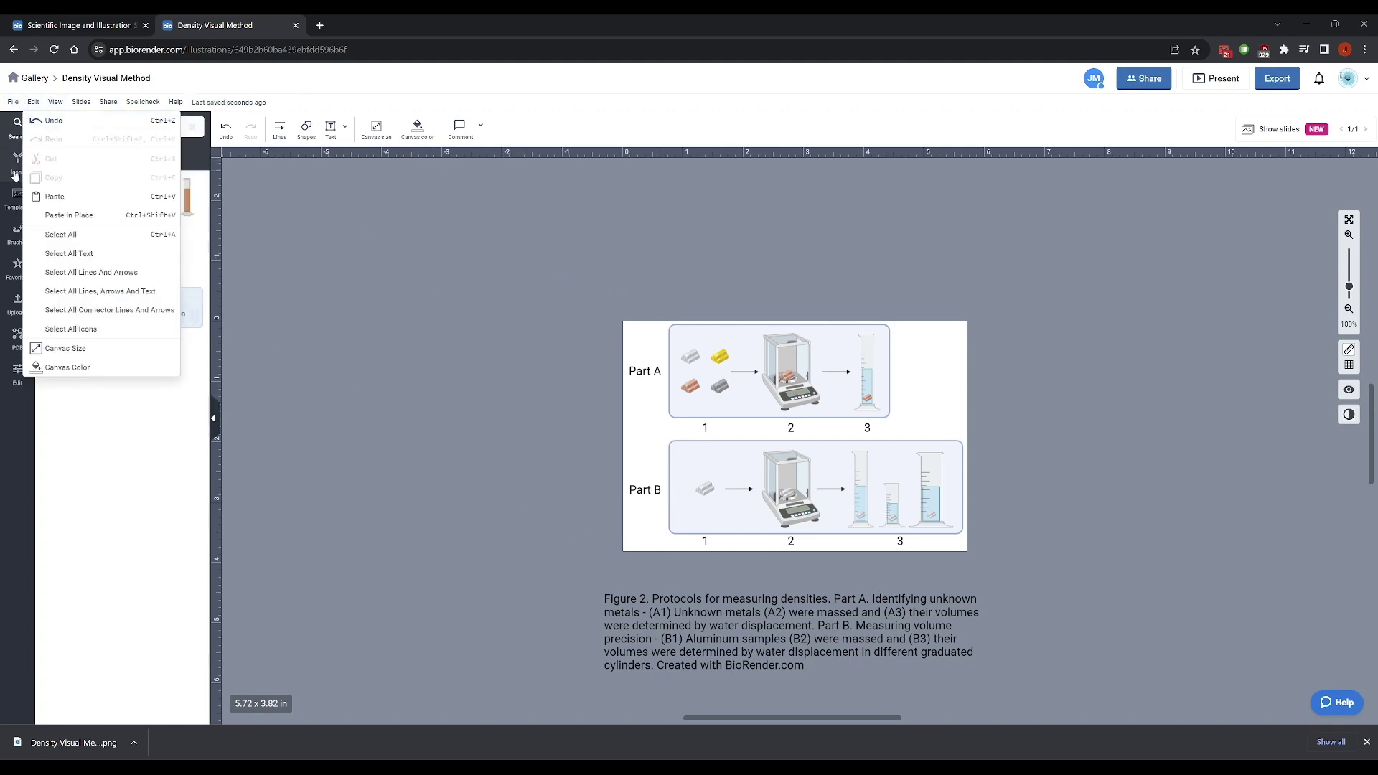
left_click(411, 287)
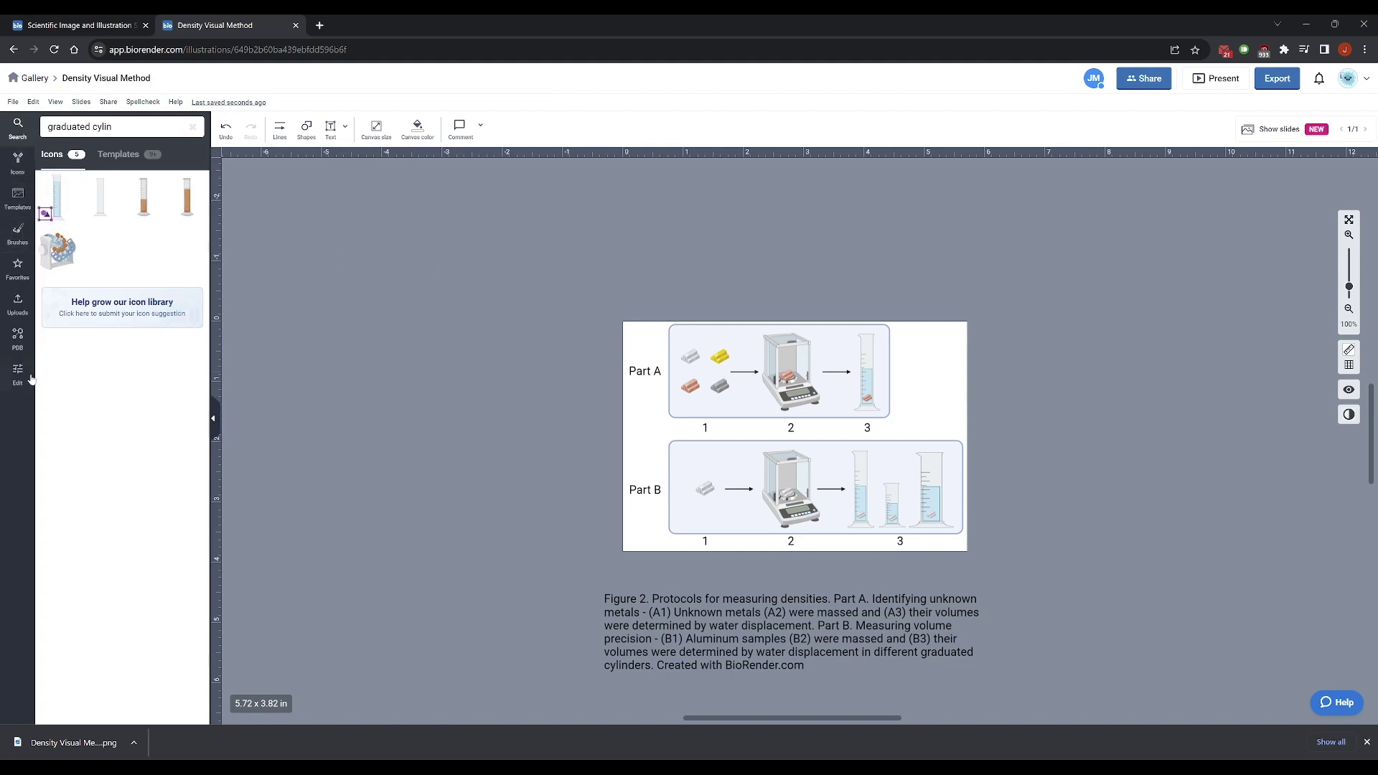
left_click(26, 343)
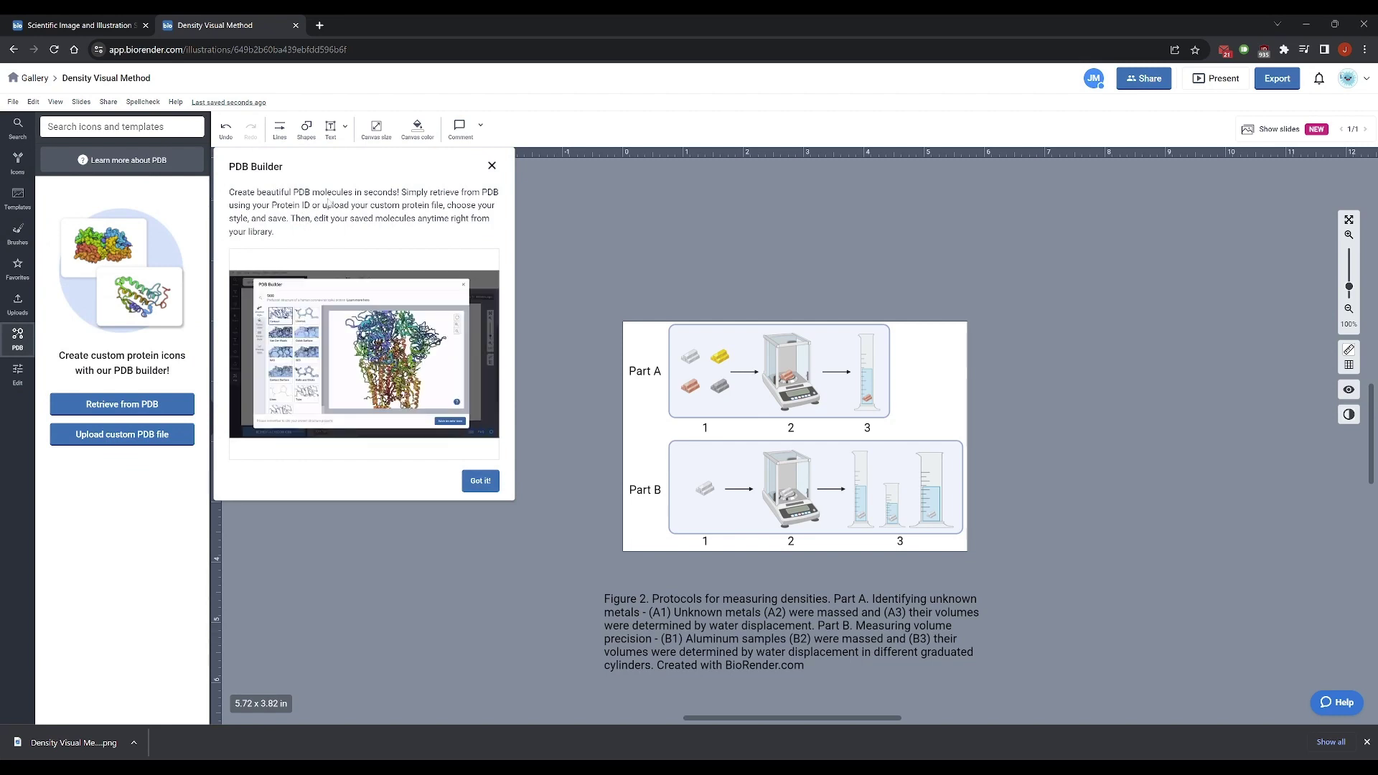
Close the PDB Builder intro popup to reveal the retrieve-or-upload protein panel
left_click(491, 165)
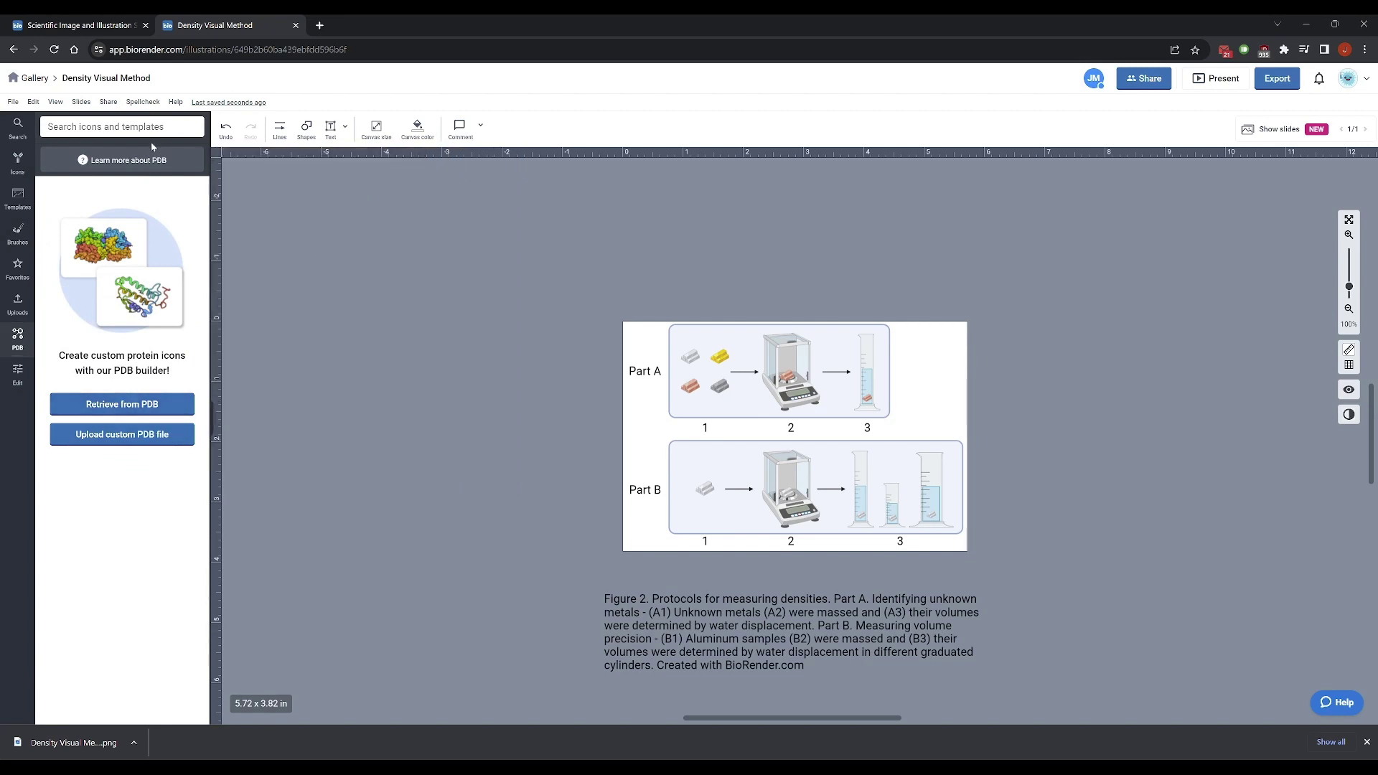